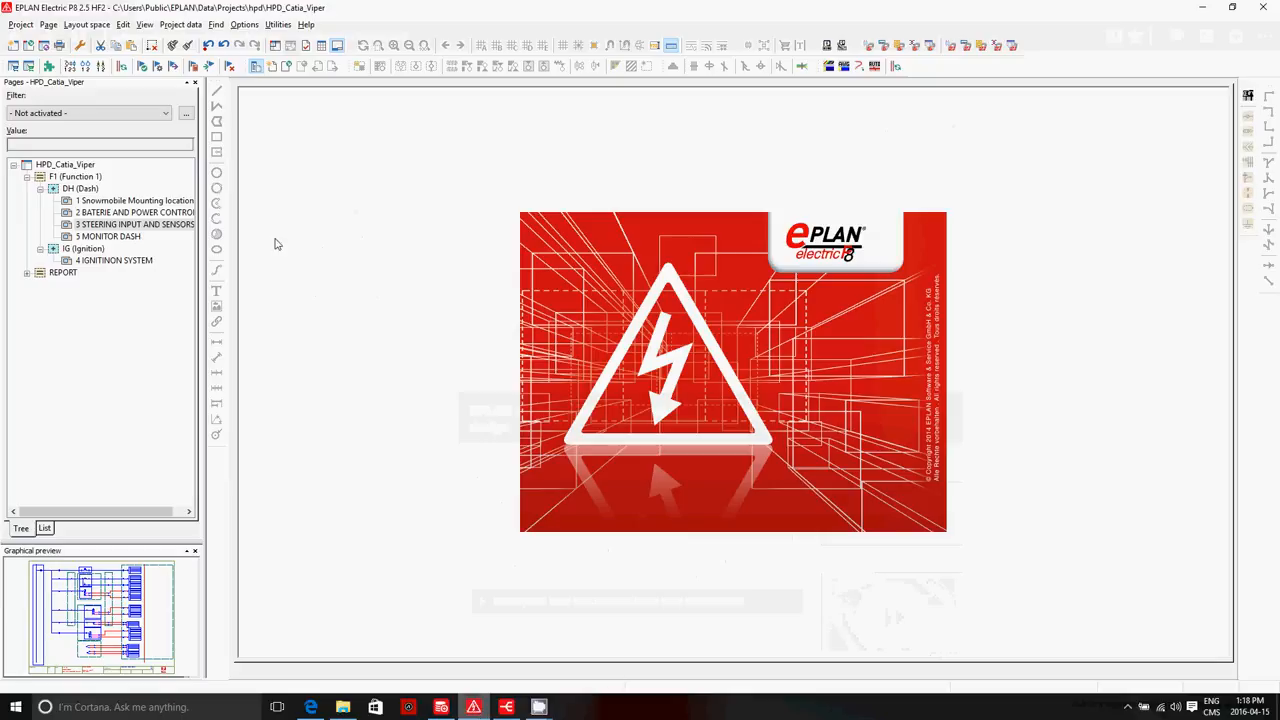
# View the Snowmobile Mounting location, BATERIE AND POWER CONTROL, and STEERING INPUT AND SENSORS pages, examining the +STL steering circuits closely
pyautogui.doubleClick(133, 201)
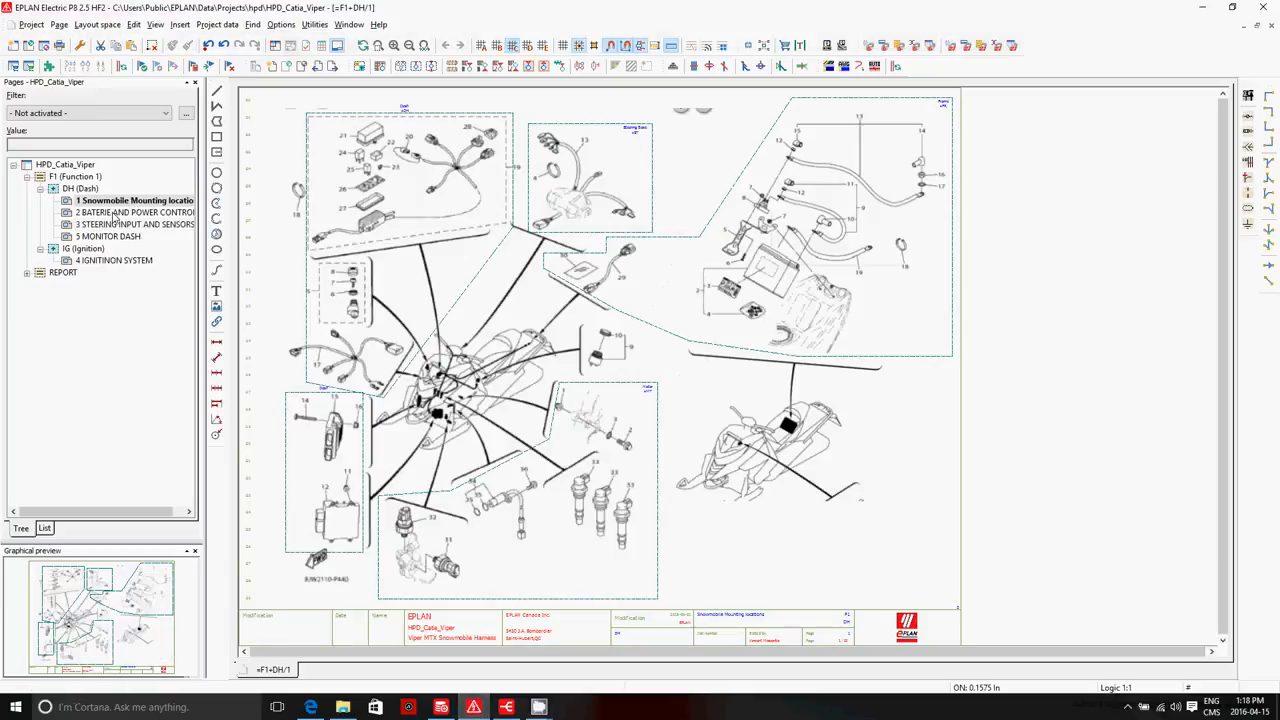
pyautogui.doubleClick(115, 214)
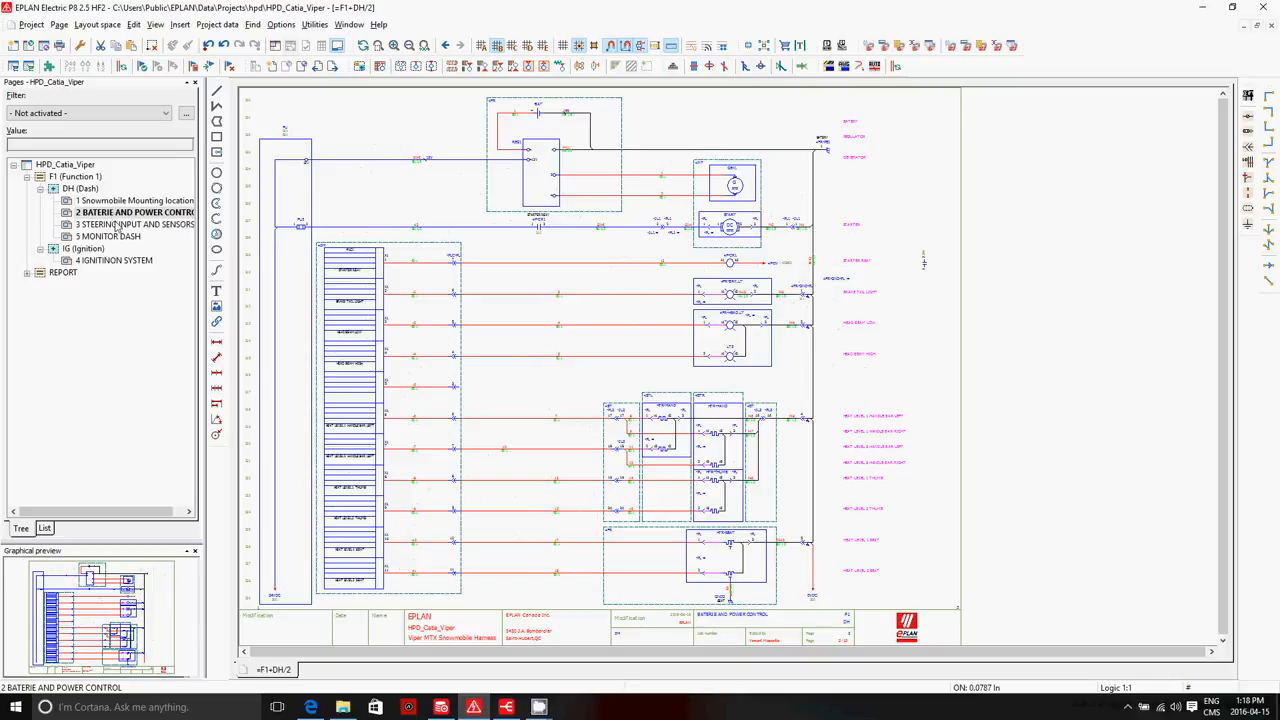
pyautogui.doubleClick(117, 226)
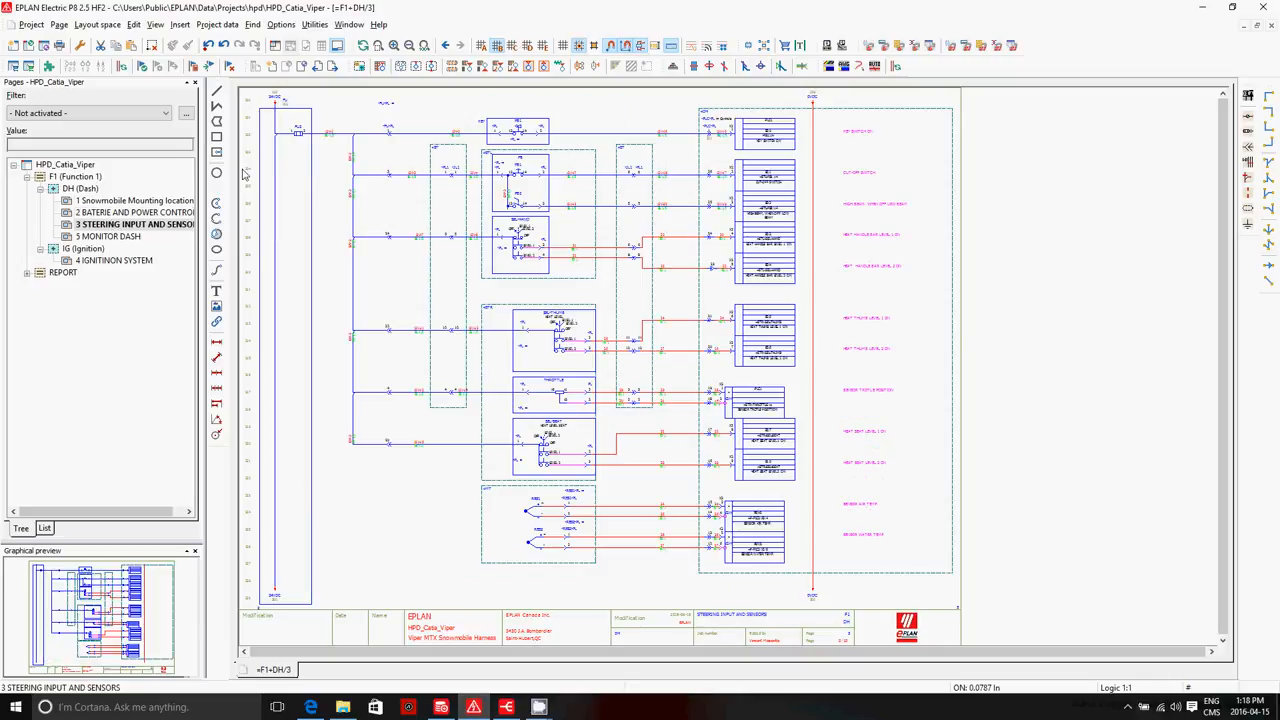
pyautogui.scroll(1, 486, 176)
pyautogui.scroll(1, 486, 176)
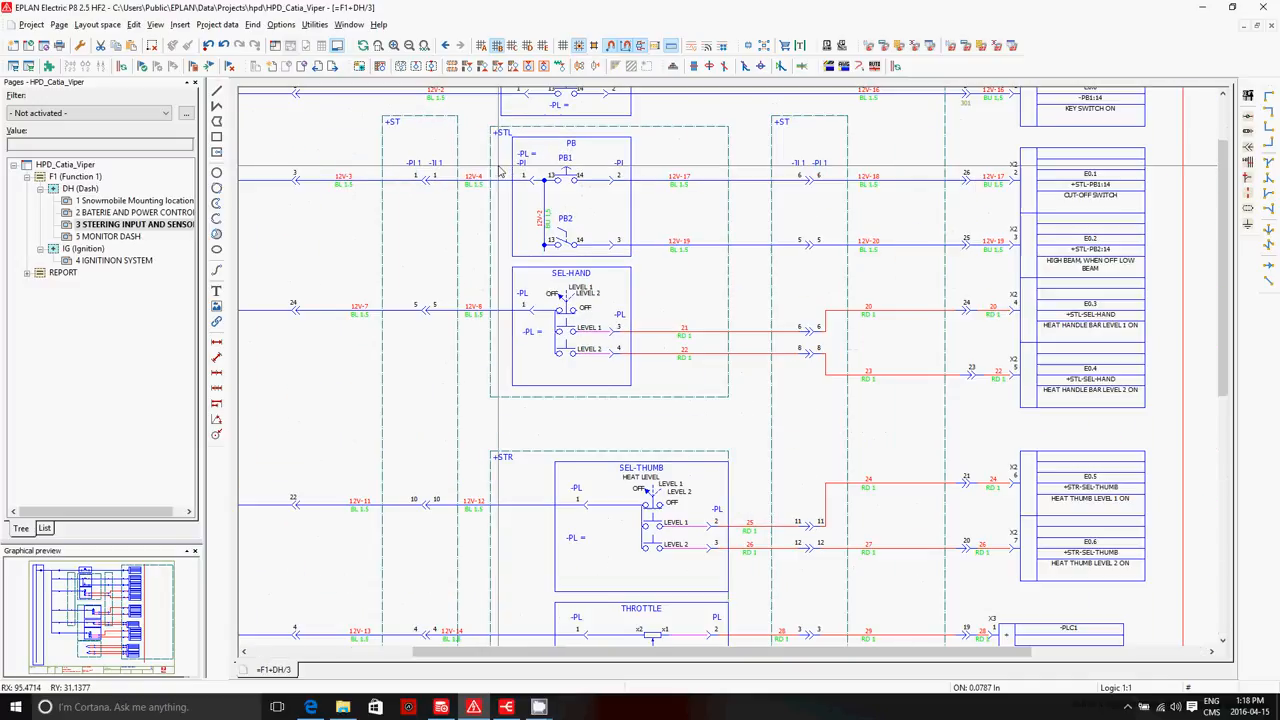
pyautogui.scroll(-1, 430, 195)
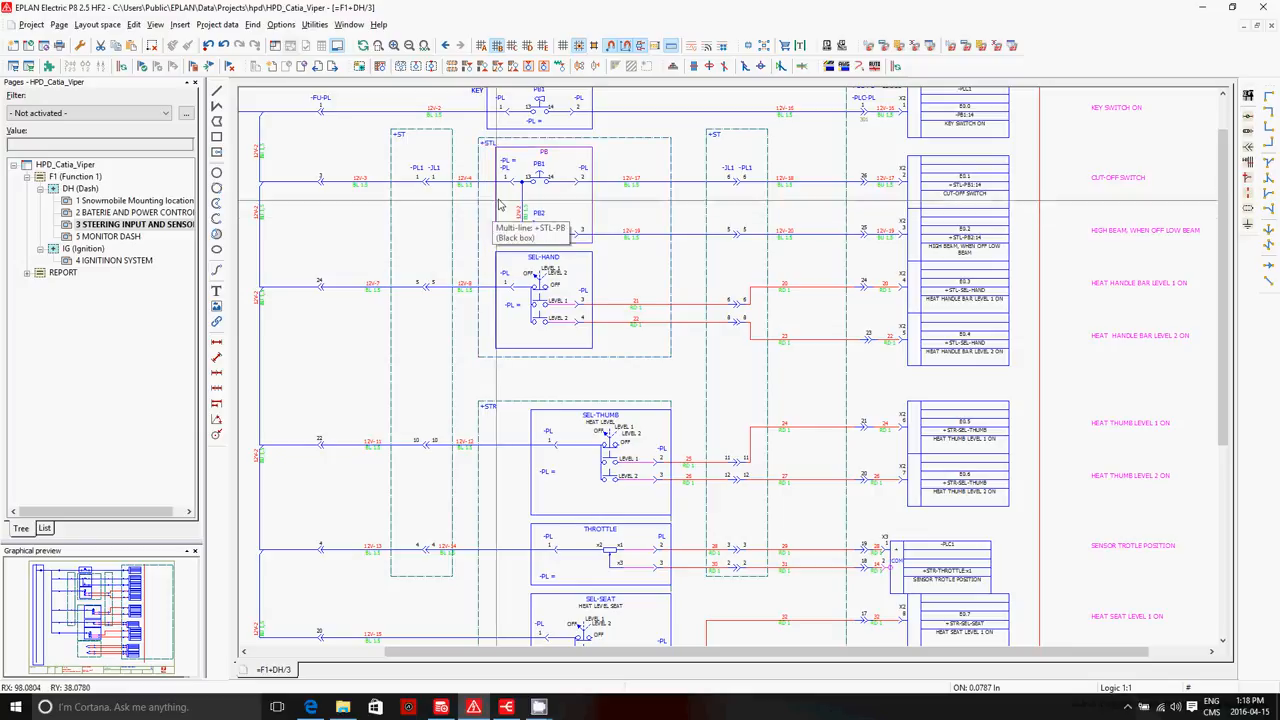
pyautogui.scroll(1, 502, 195)
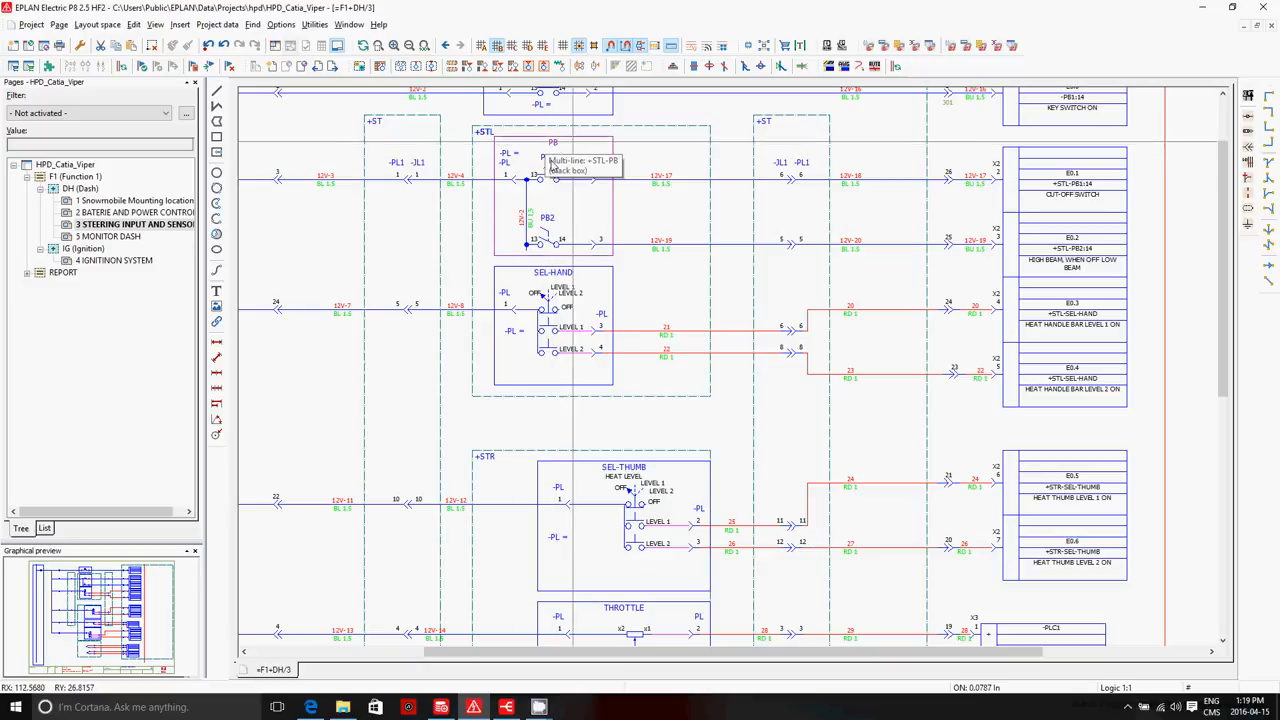
# Inspect the parts data of the 12V-4 wire's connection definition point, leaving its properties unchanged
pyautogui.doubleClick(457, 180)
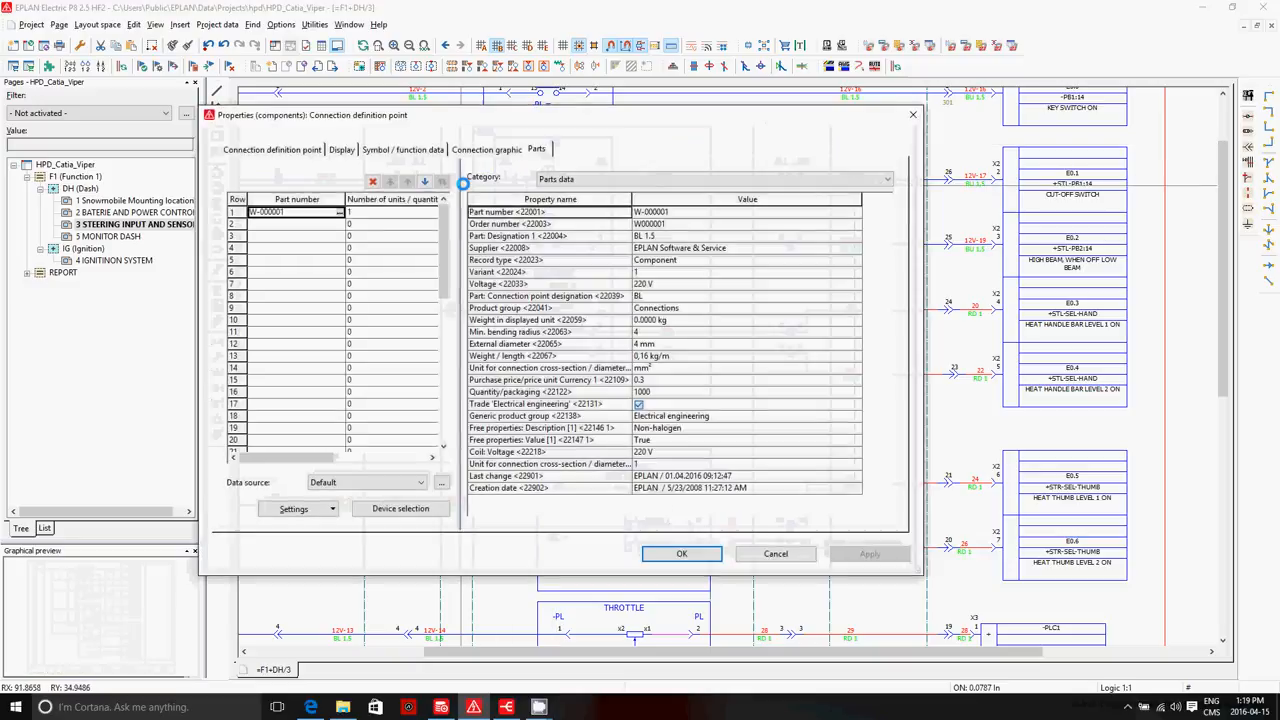
pyautogui.moveTo(690, 248); pyautogui.dragTo(698, 416)
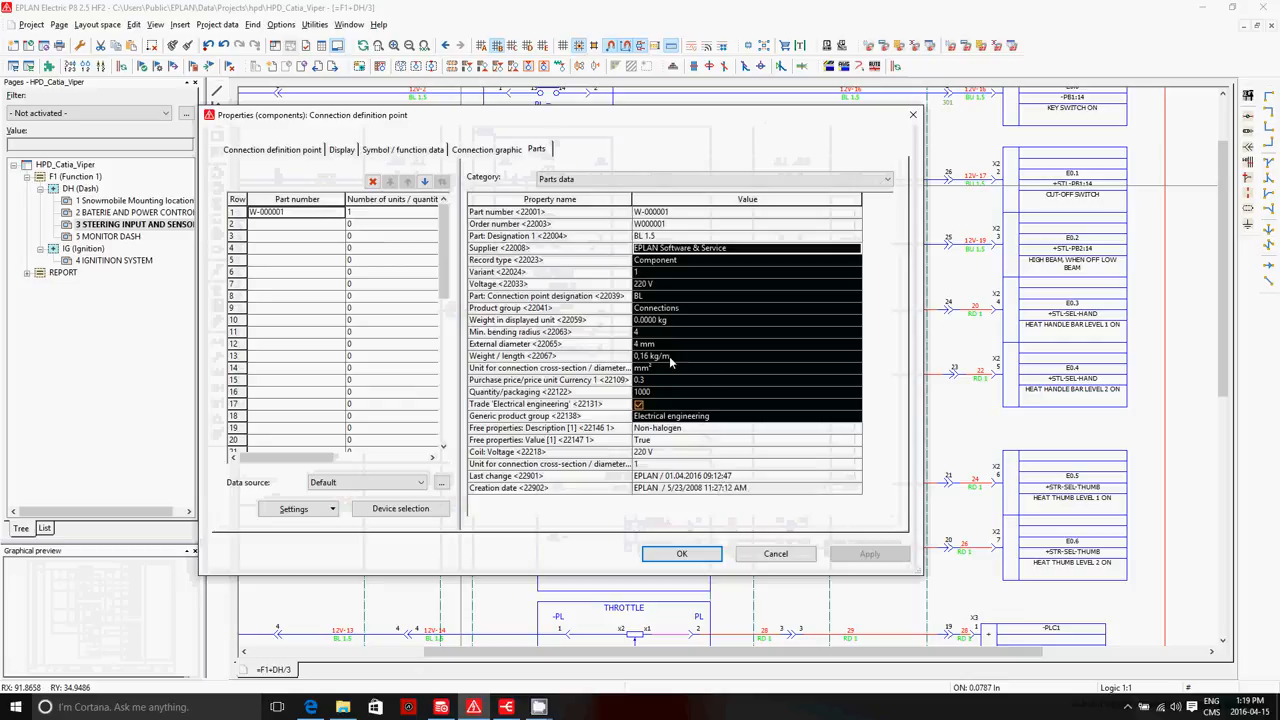
pyautogui.click(776, 554)
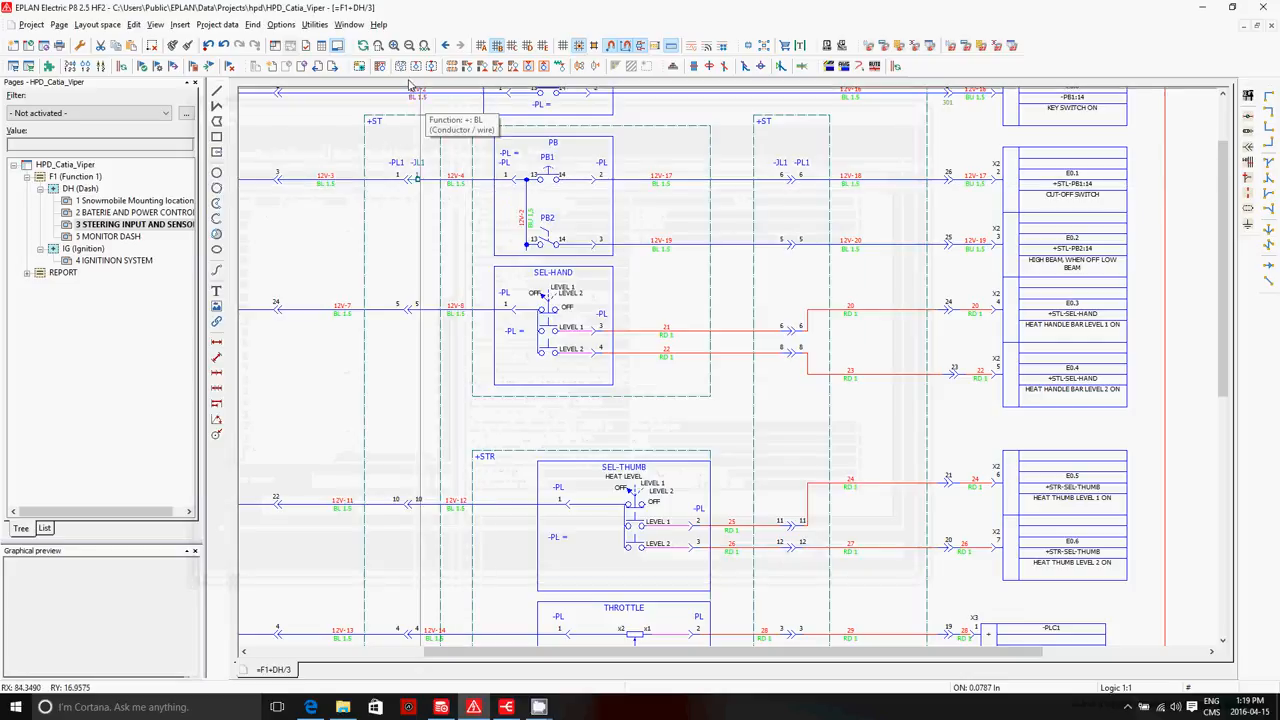
# Show the project's plugs navigator and inspect the parts data of the Steering Base JL1 male plug definition
pyautogui.click(217, 24)
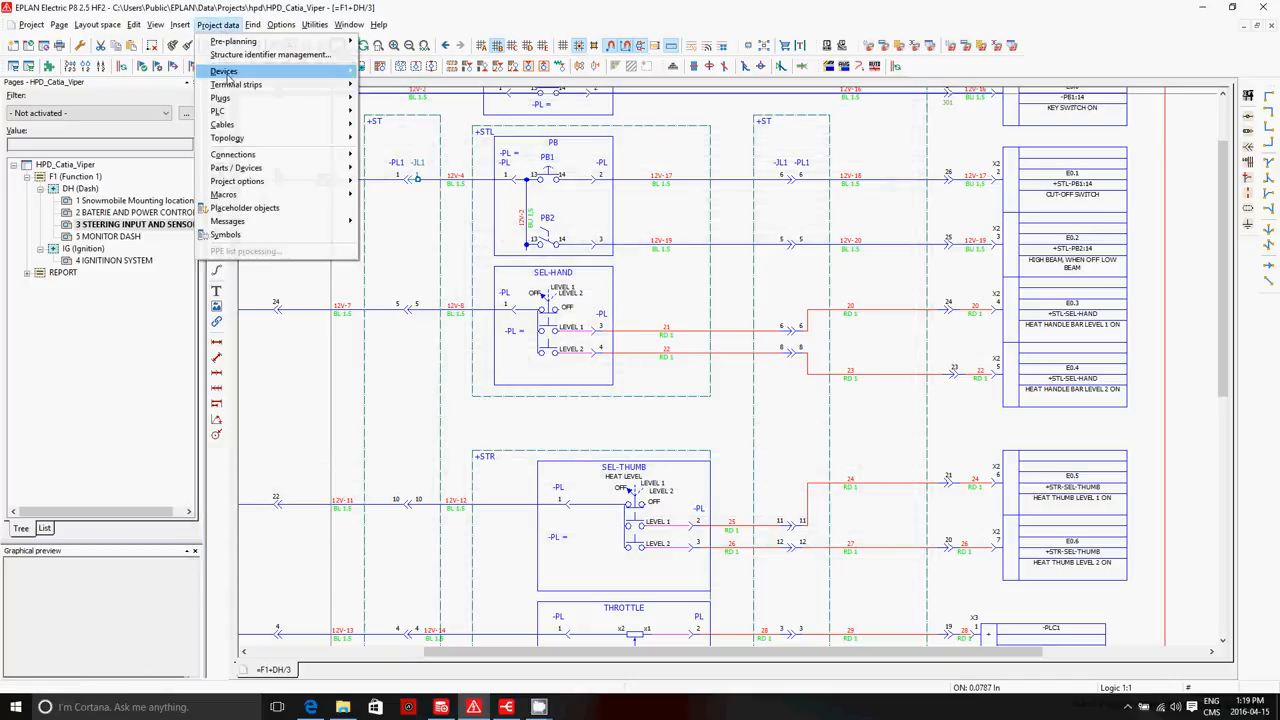
pyautogui.moveTo(243, 100)
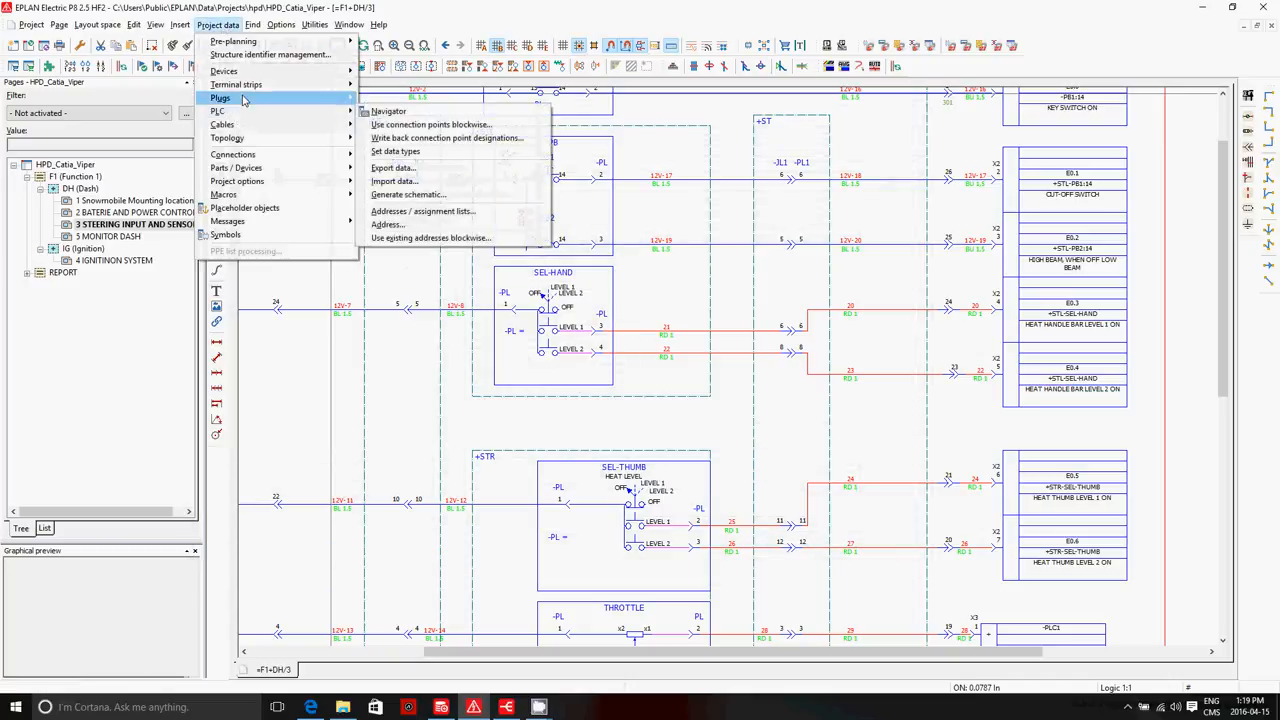
pyautogui.click(395, 98)
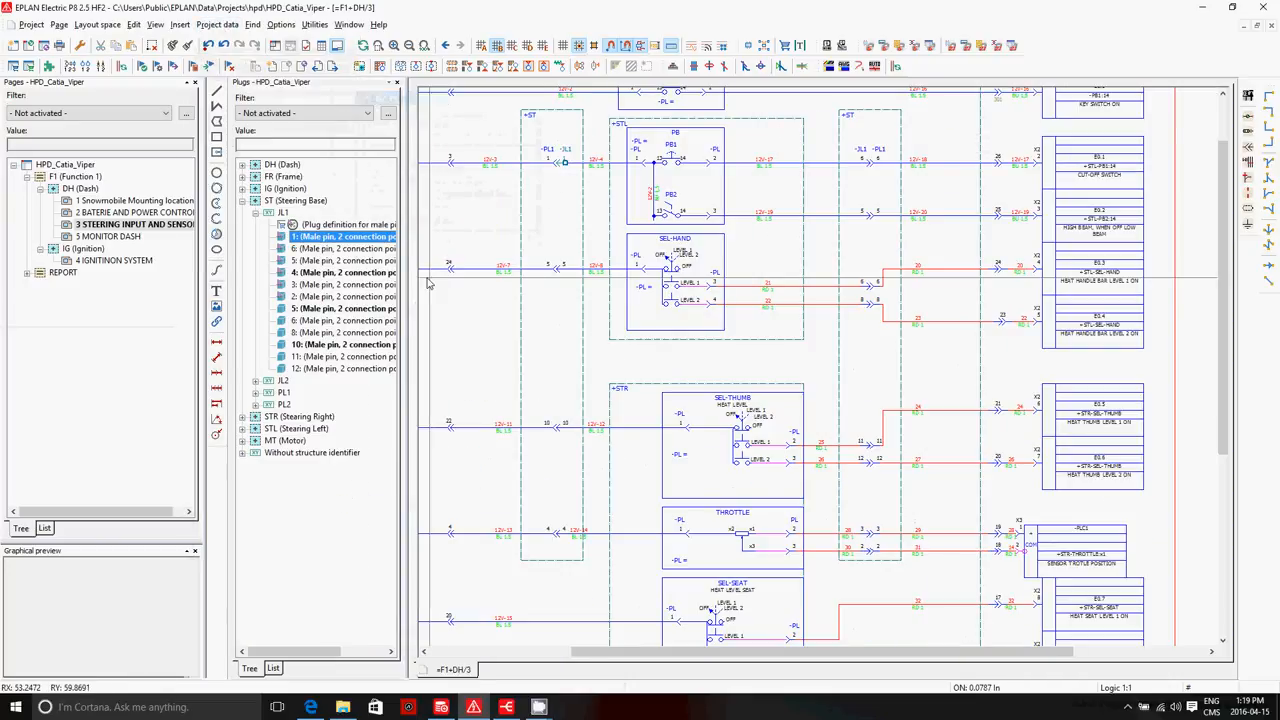
pyautogui.click(318, 225)
pyautogui.doubleClick(318, 225)
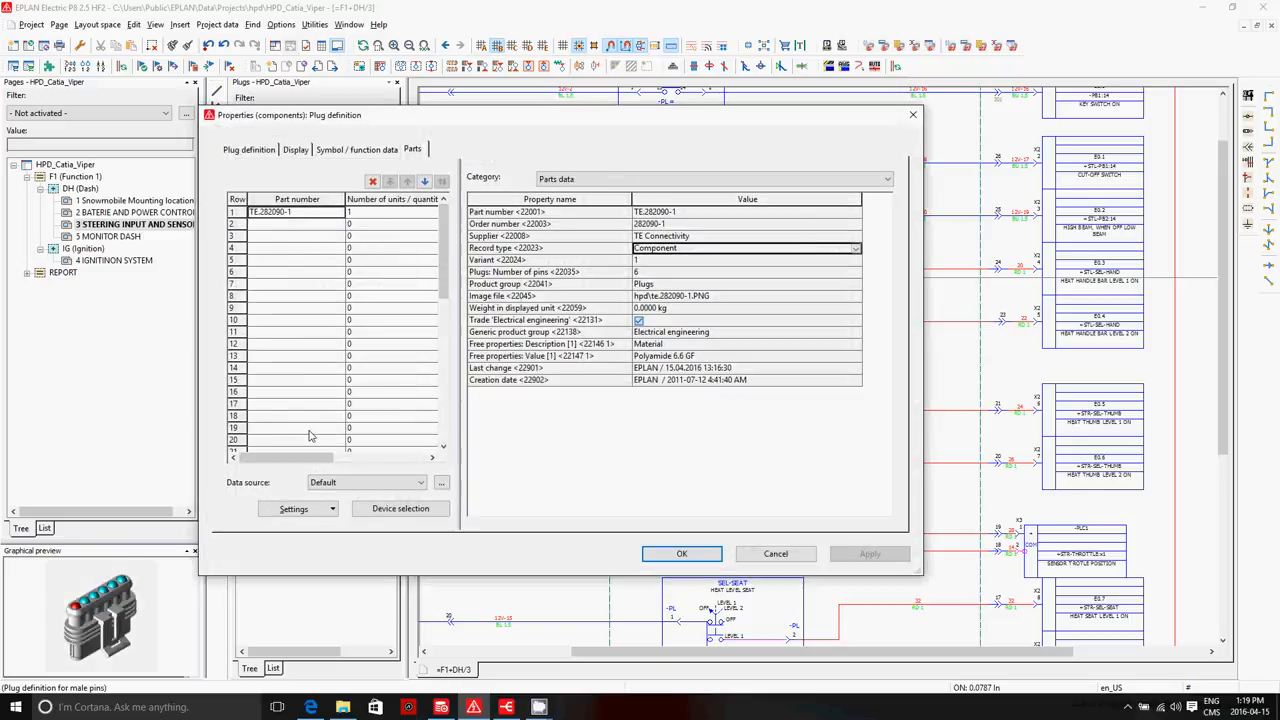
pyautogui.click(795, 555)
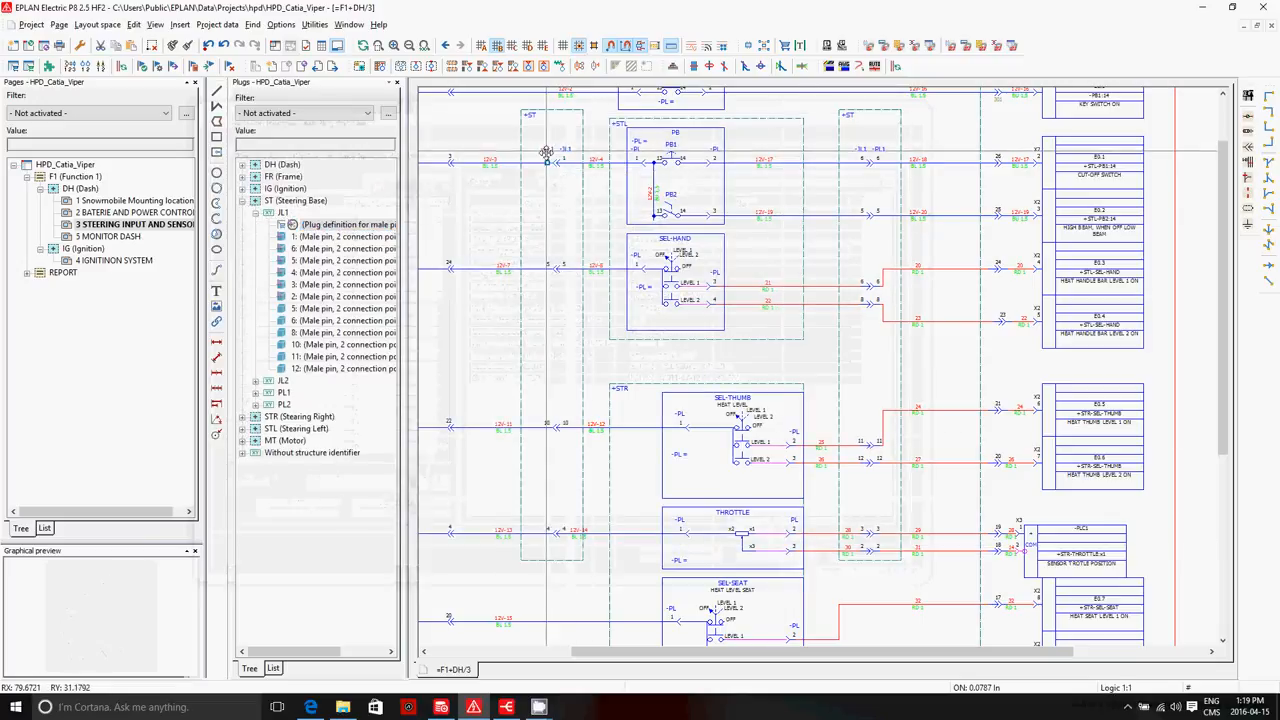
# Expand the Steering Base PL1 plug and inspect the parts data of its female plug definition
pyautogui.doubleClick(284, 404)
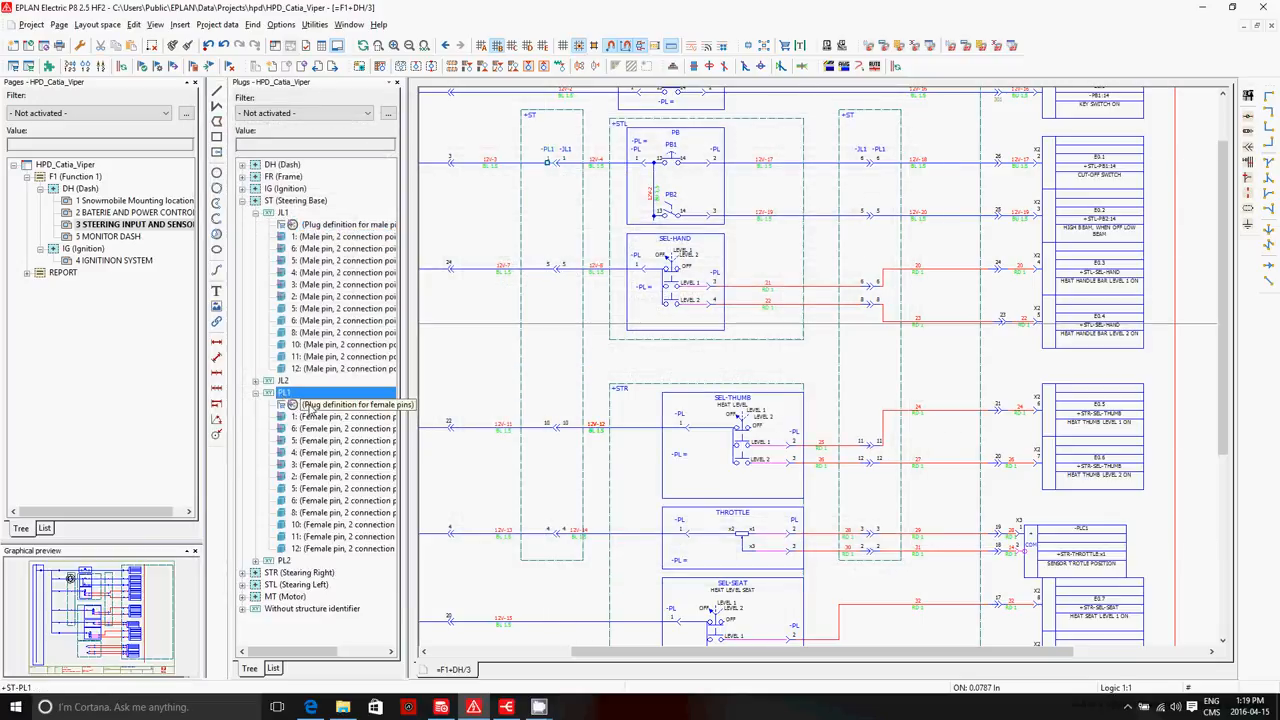
pyautogui.doubleClick(330, 416)
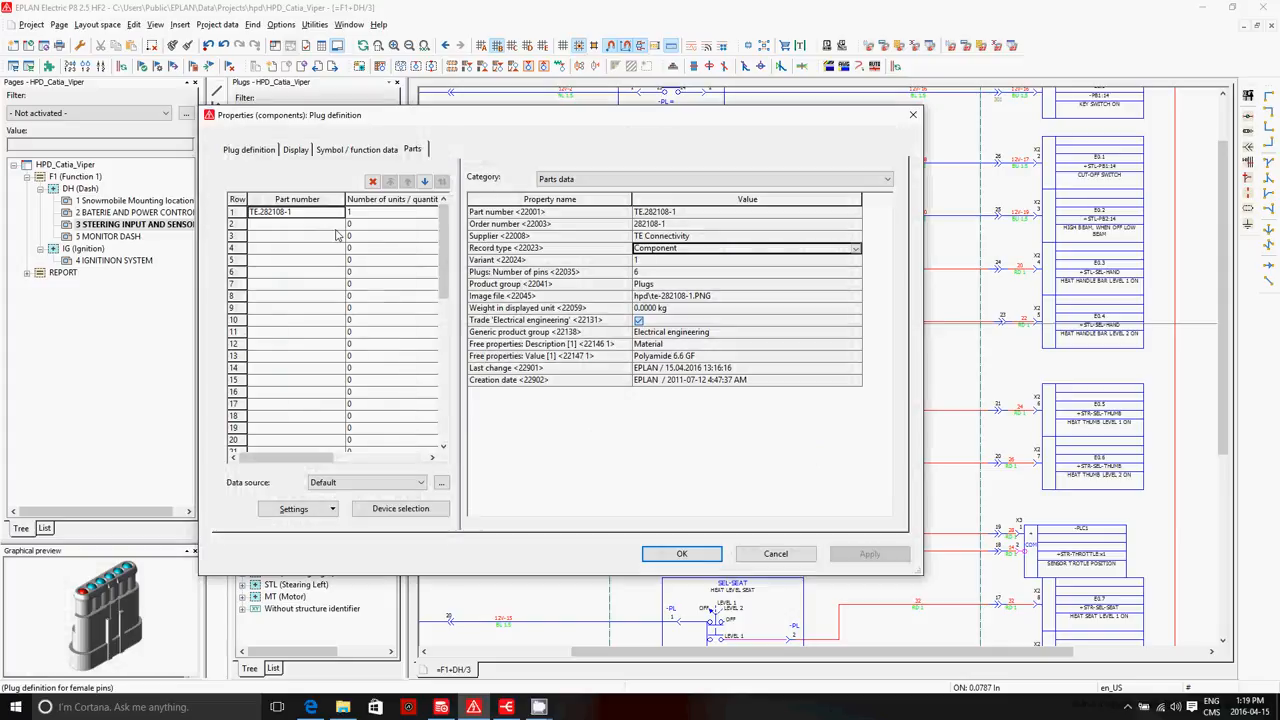
pyautogui.click(682, 554)
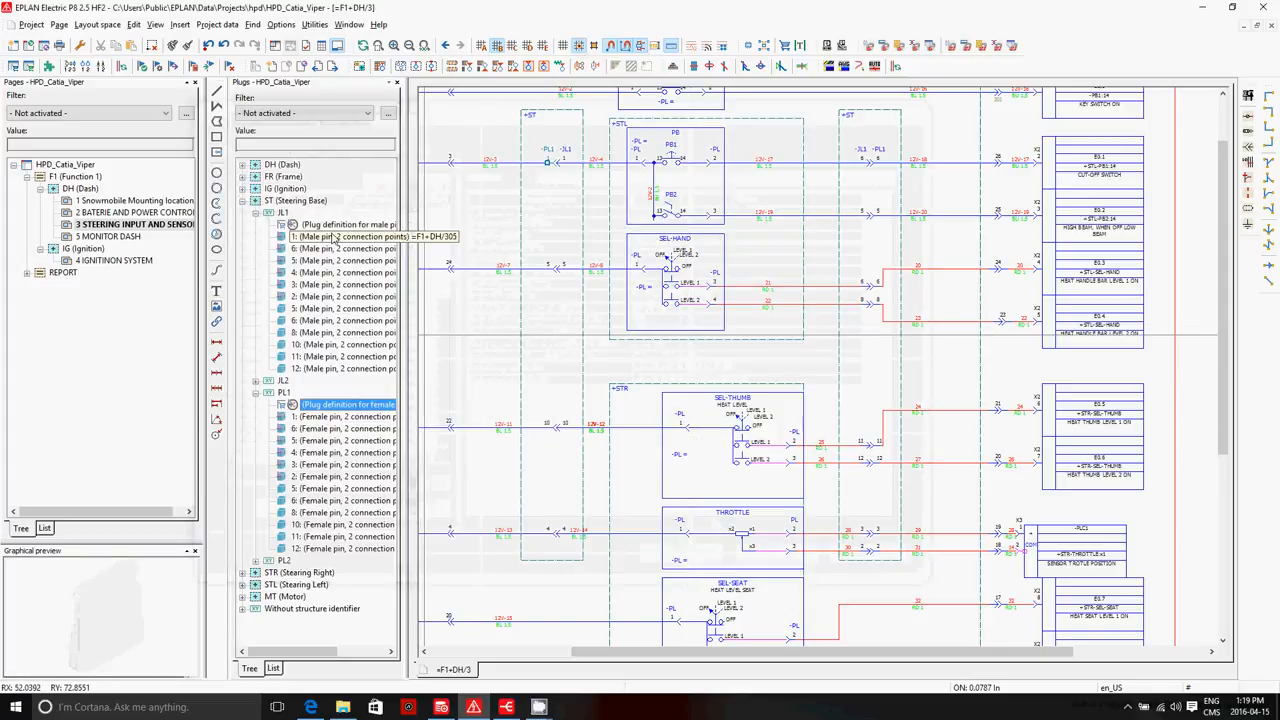
# Switch to EPLAN Harness proD Library and review connector TE.282090-1's additional information and connector settings, ending back at the Superseal 1.5 Series list
pyautogui.click(442, 709)
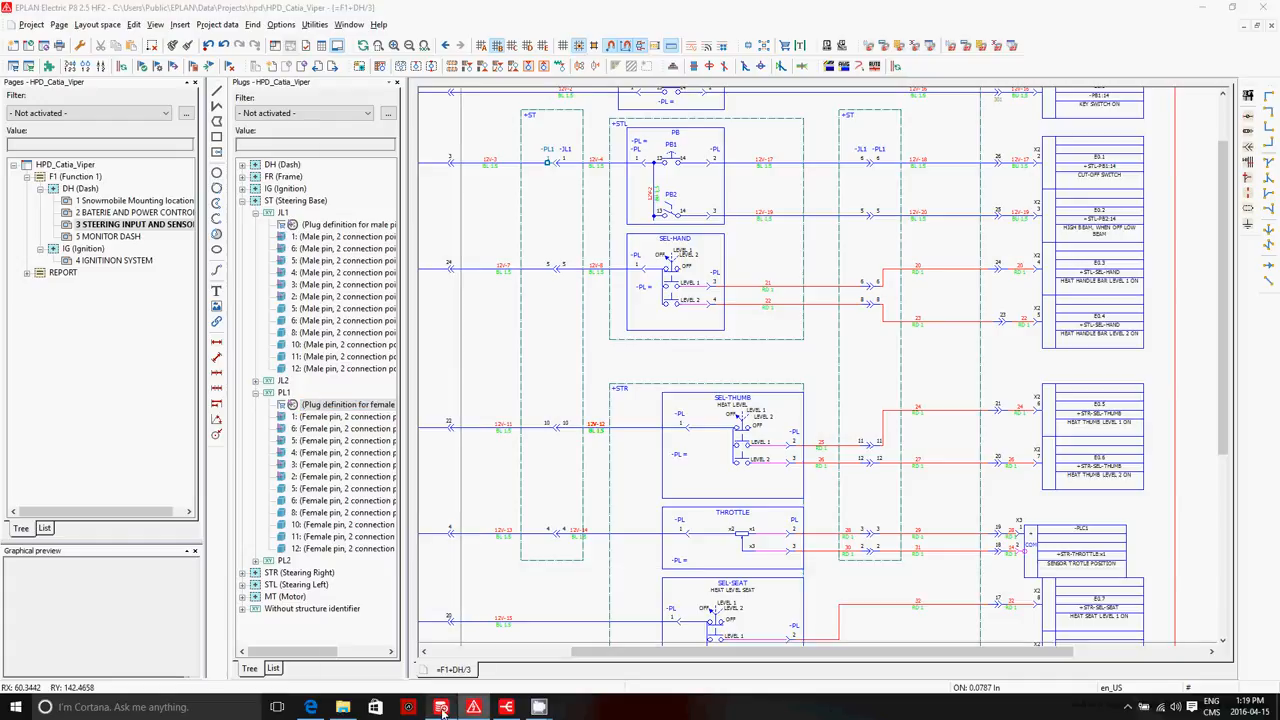
pyautogui.click(505, 381)
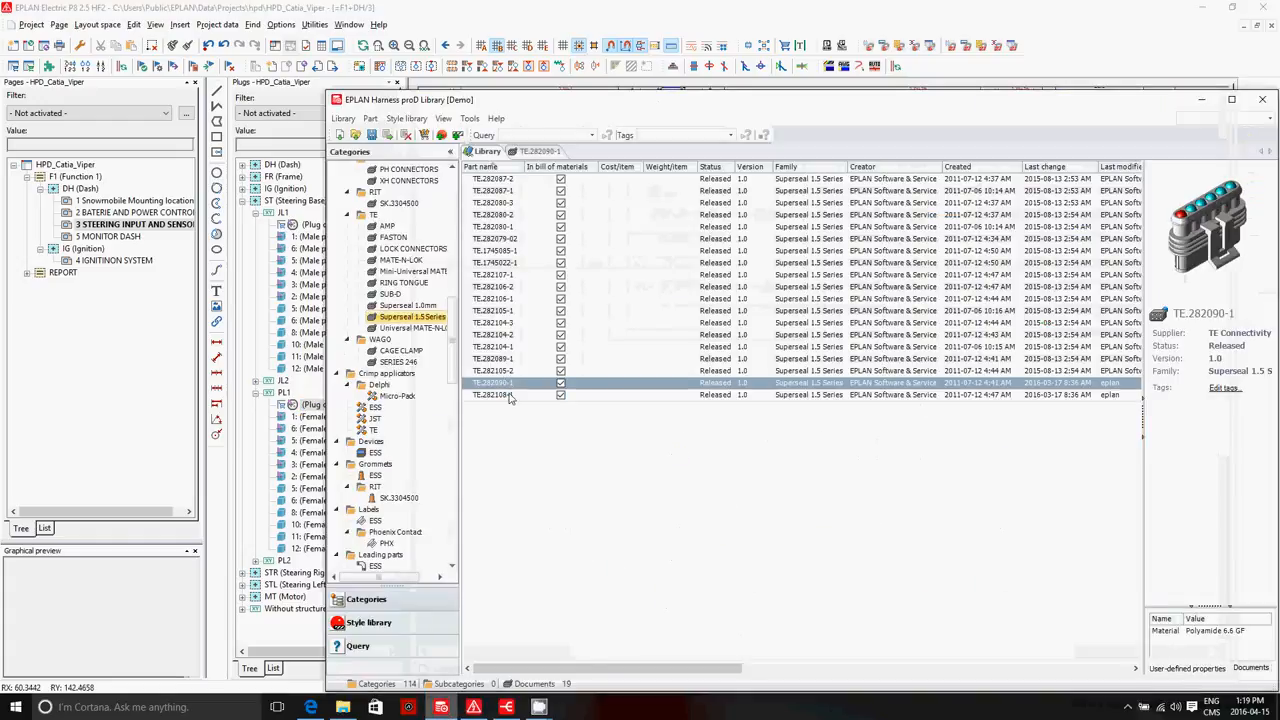
pyautogui.click(510, 394)
pyautogui.click(508, 387)
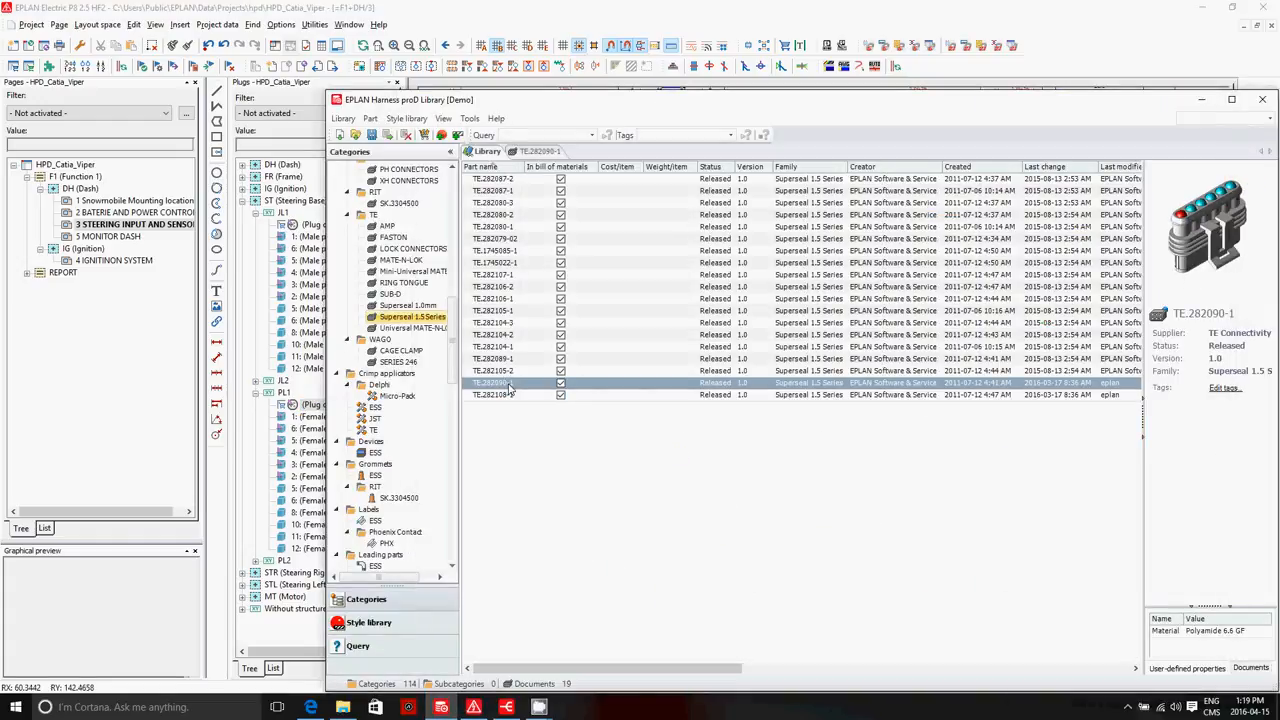
pyautogui.doubleClick(509, 389)
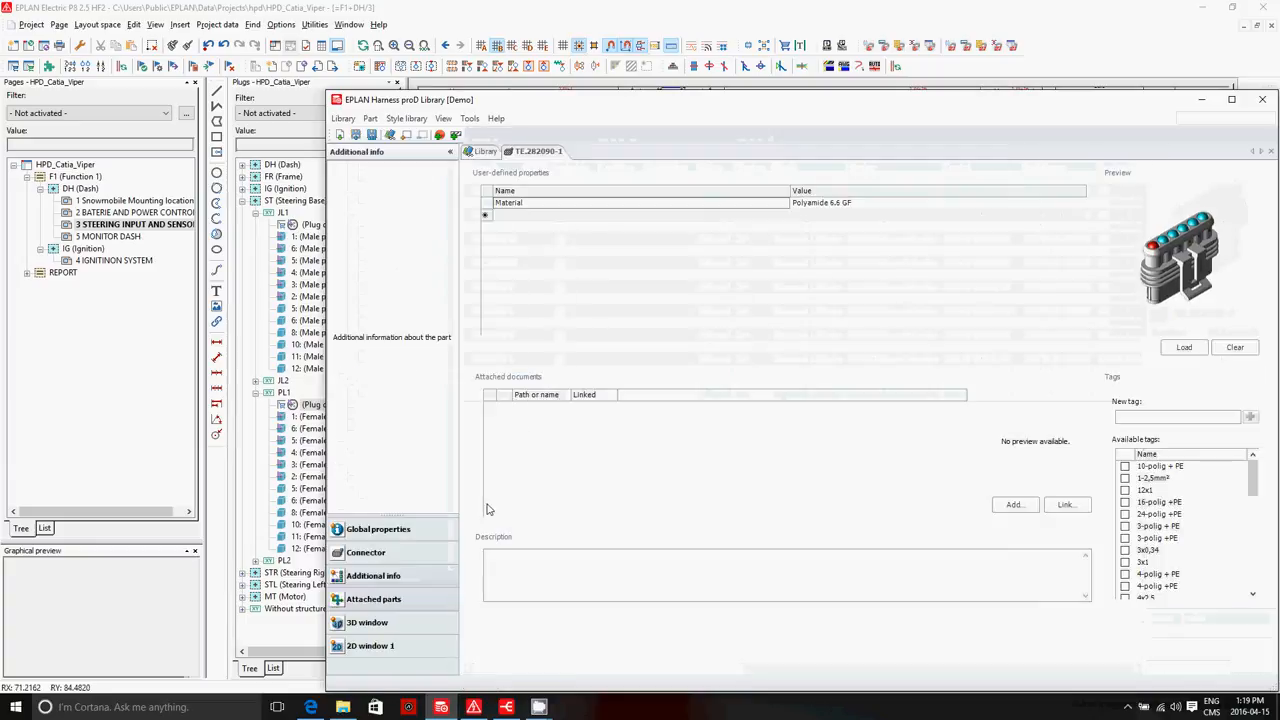
pyautogui.click(366, 553)
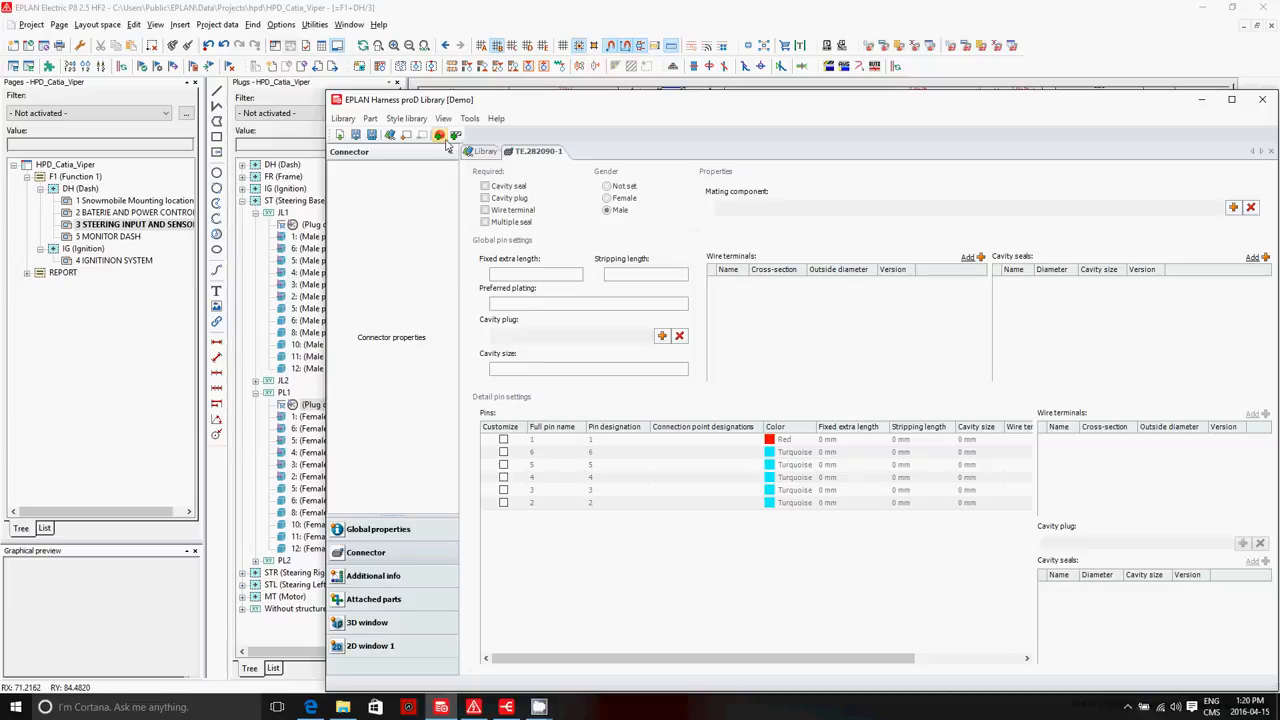
pyautogui.click(486, 154)
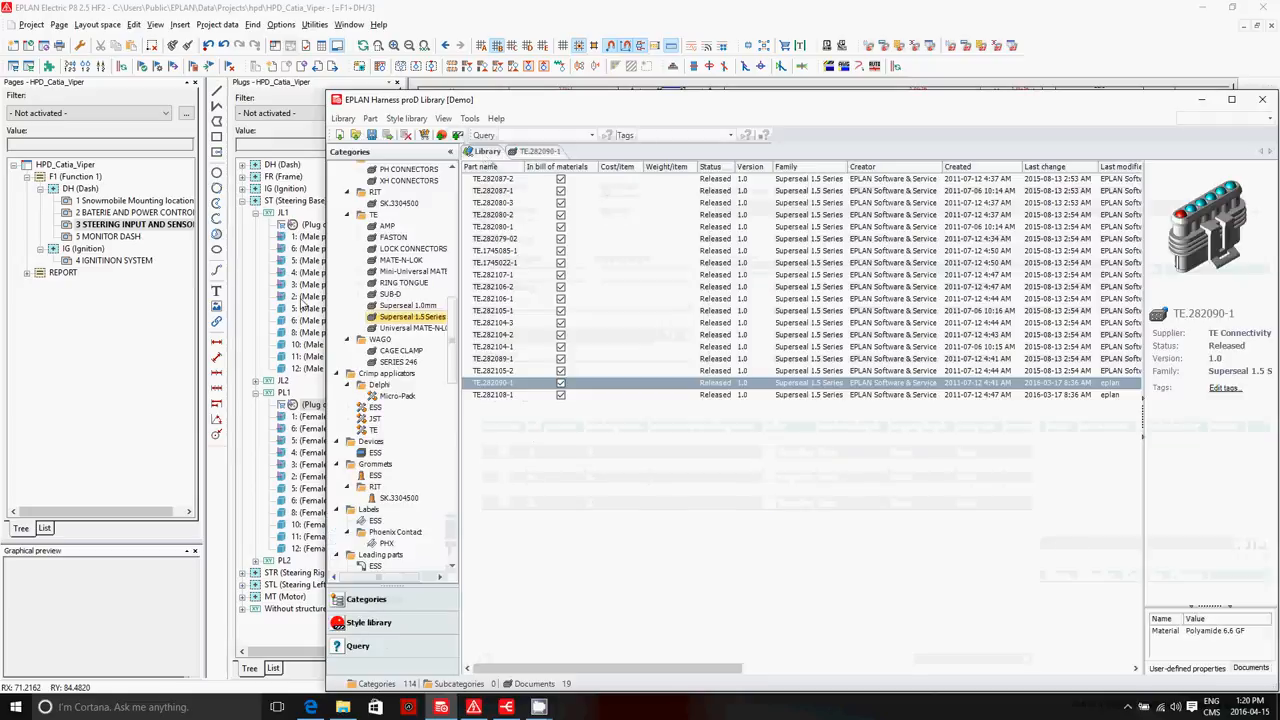
# Return to the schematic in EPLAN Electric P8 and close the plugs navigator
pyautogui.click(288, 310)
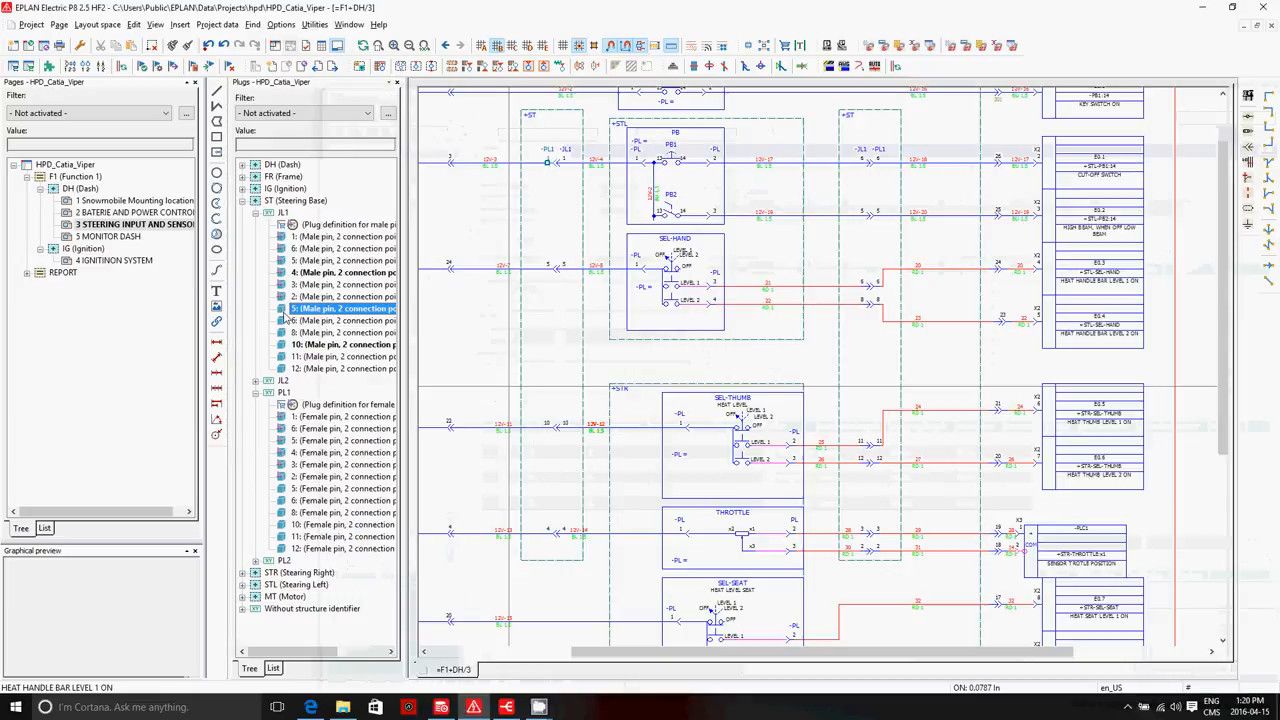
pyautogui.click(397, 84)
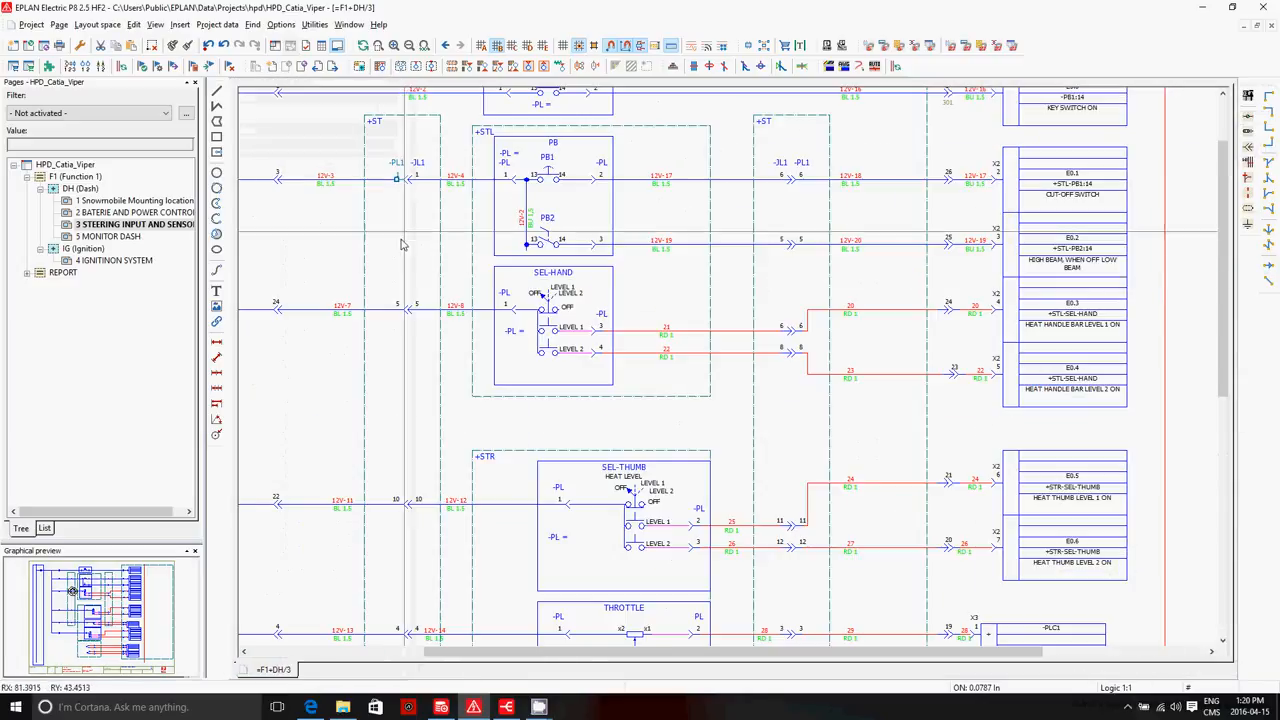
# Try moving JL1's pin 6 on the SEL-HAND level 1 line upward within the +ST box, and undo the move
pyautogui.scroll(1, 538, 255)
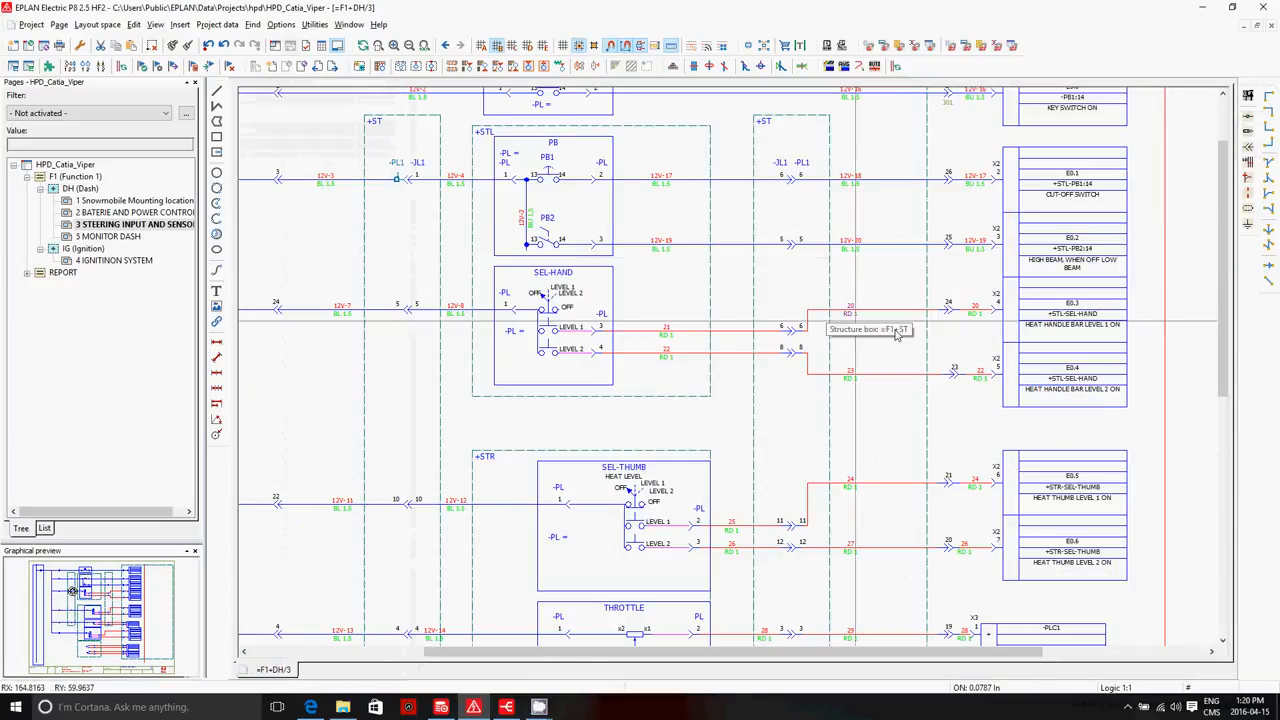
pyautogui.moveTo(791, 324); pyautogui.dragTo(788, 278)
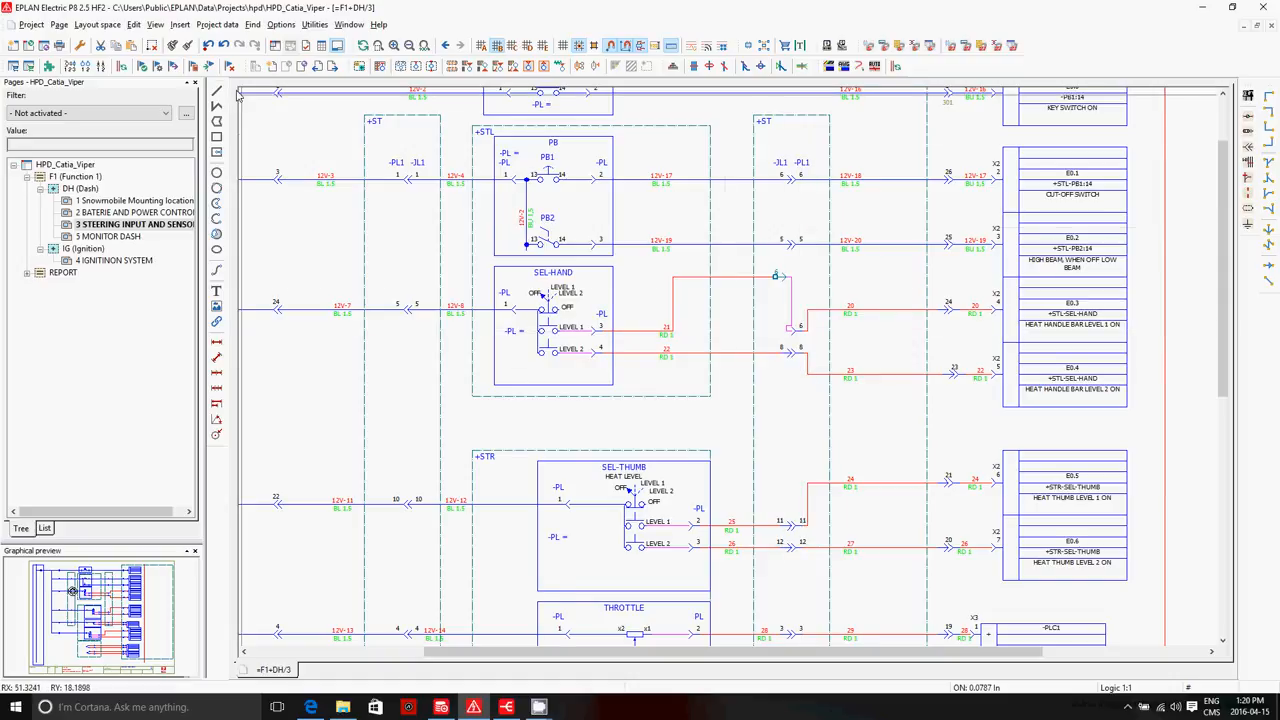
pyautogui.click(217, 43)
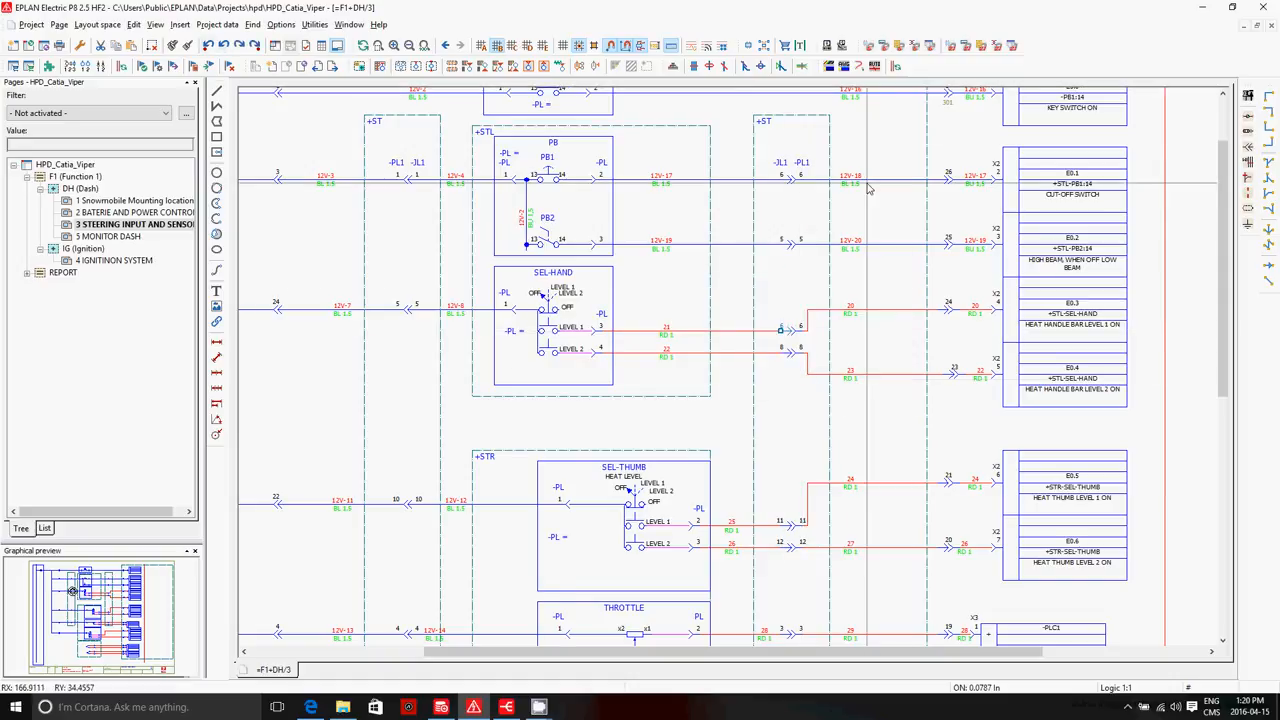
# Select the E0.4 PLC input for heat handle bar level 2 and review its link to the SEL-HAND switch
pyautogui.click(1095, 385)
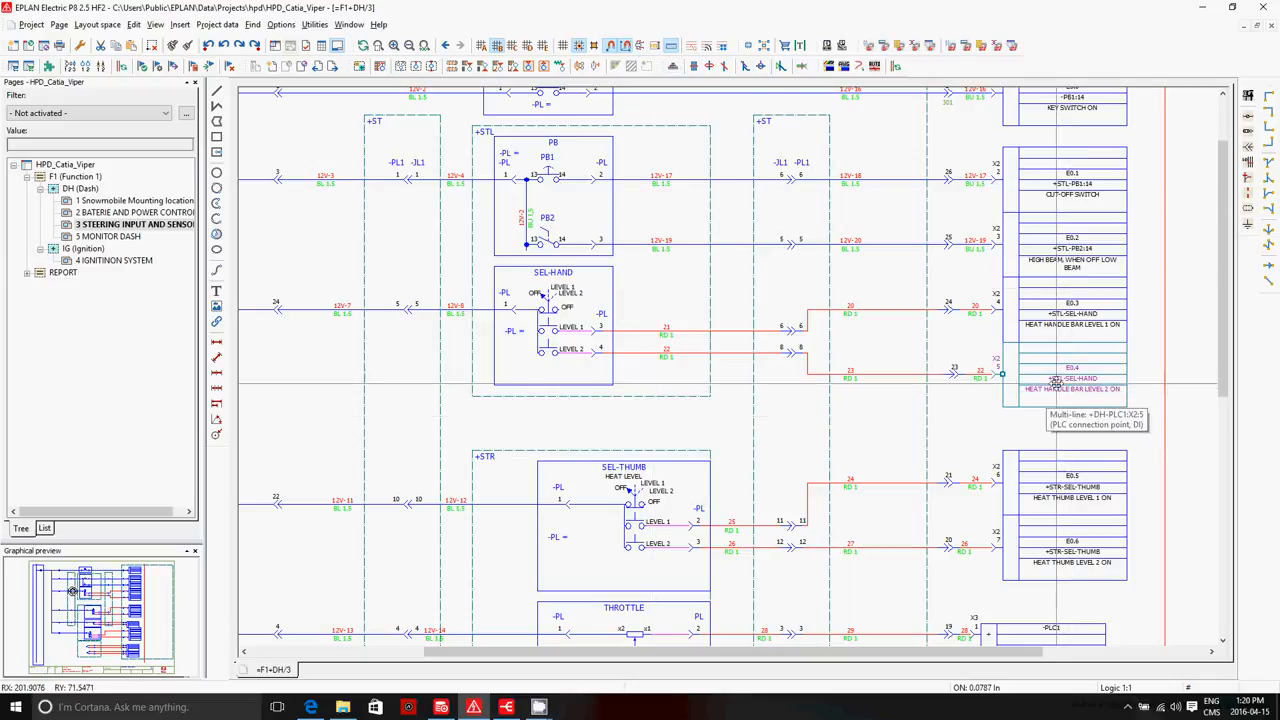
pyautogui.moveTo(1060, 385); pyautogui.dragTo(1083, 370)
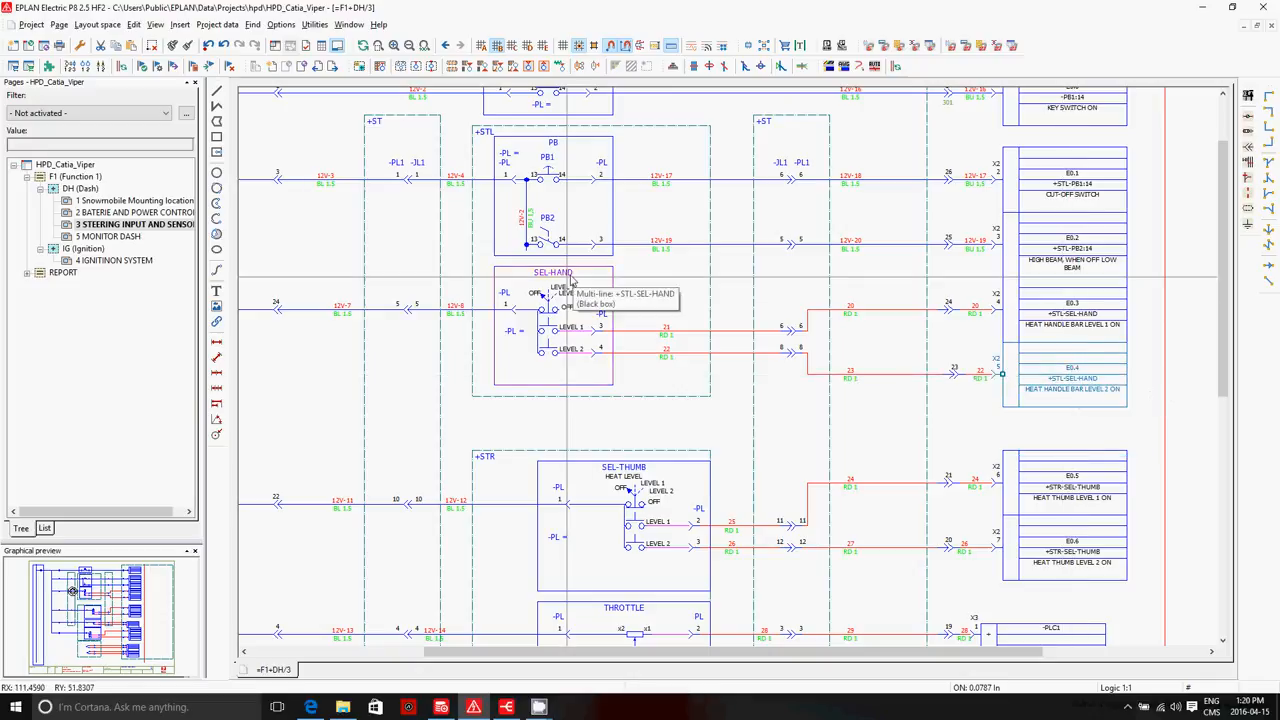
pyautogui.scroll(-1, 729, 213)
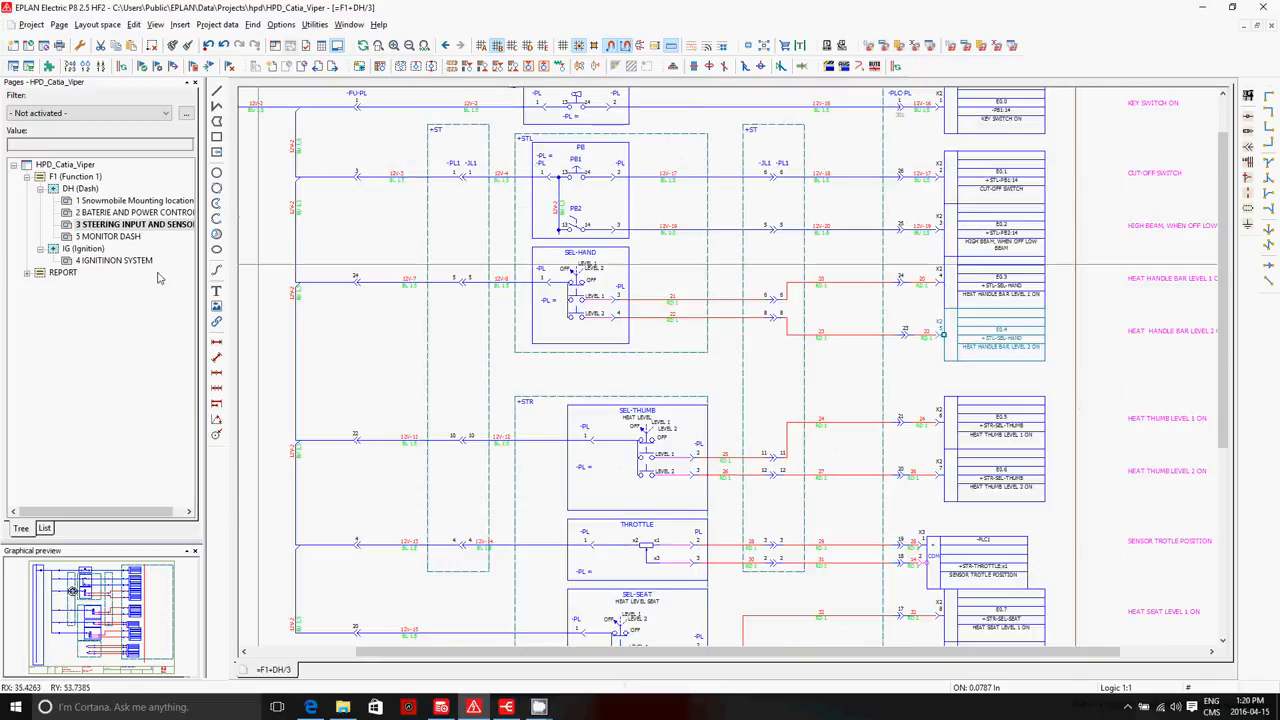
# Expand the REPORT and FIELD structures in the page tree and preview the report page 1 Field Wiring hpd
pyautogui.doubleClick(64, 276)
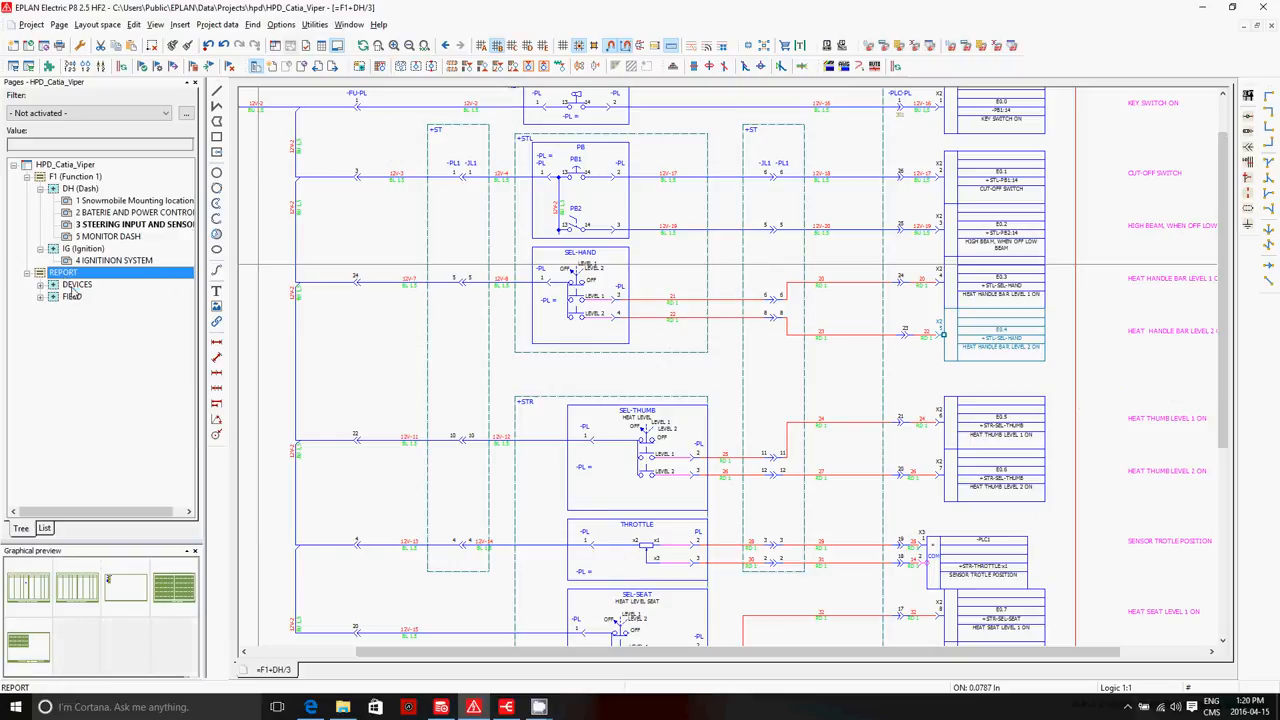
pyautogui.click(74, 285)
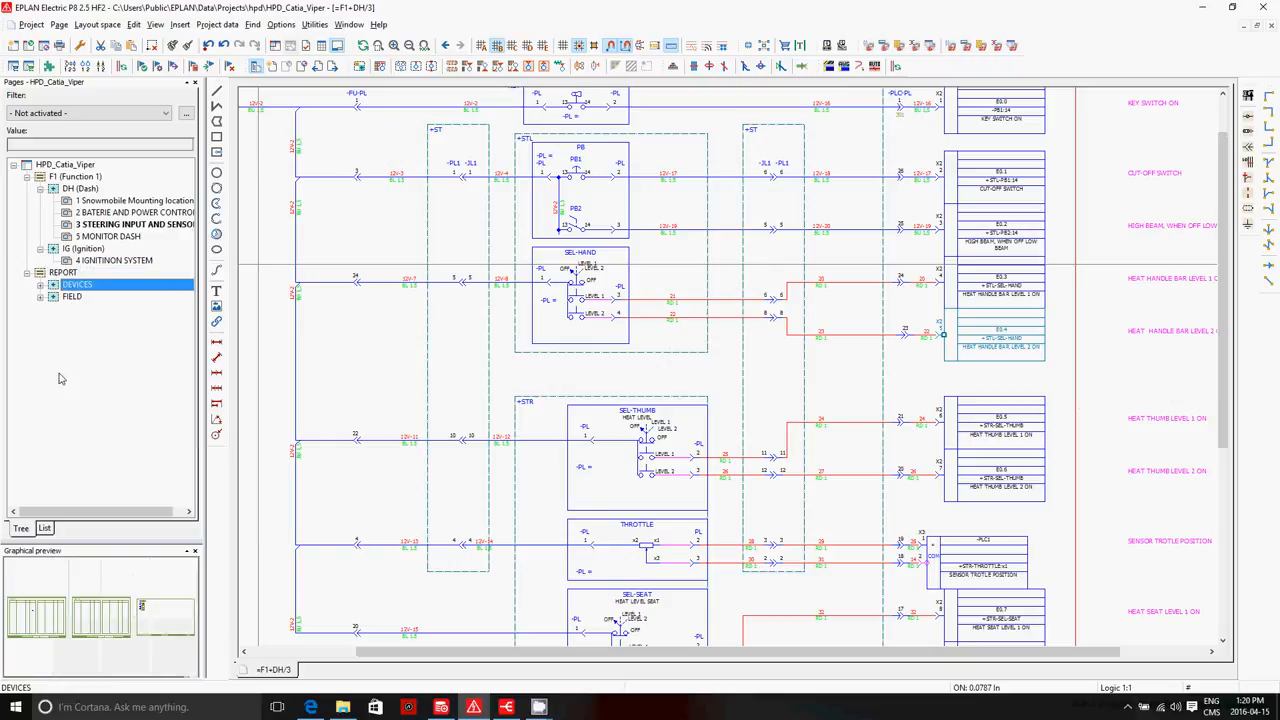
pyautogui.doubleClick(72, 297)
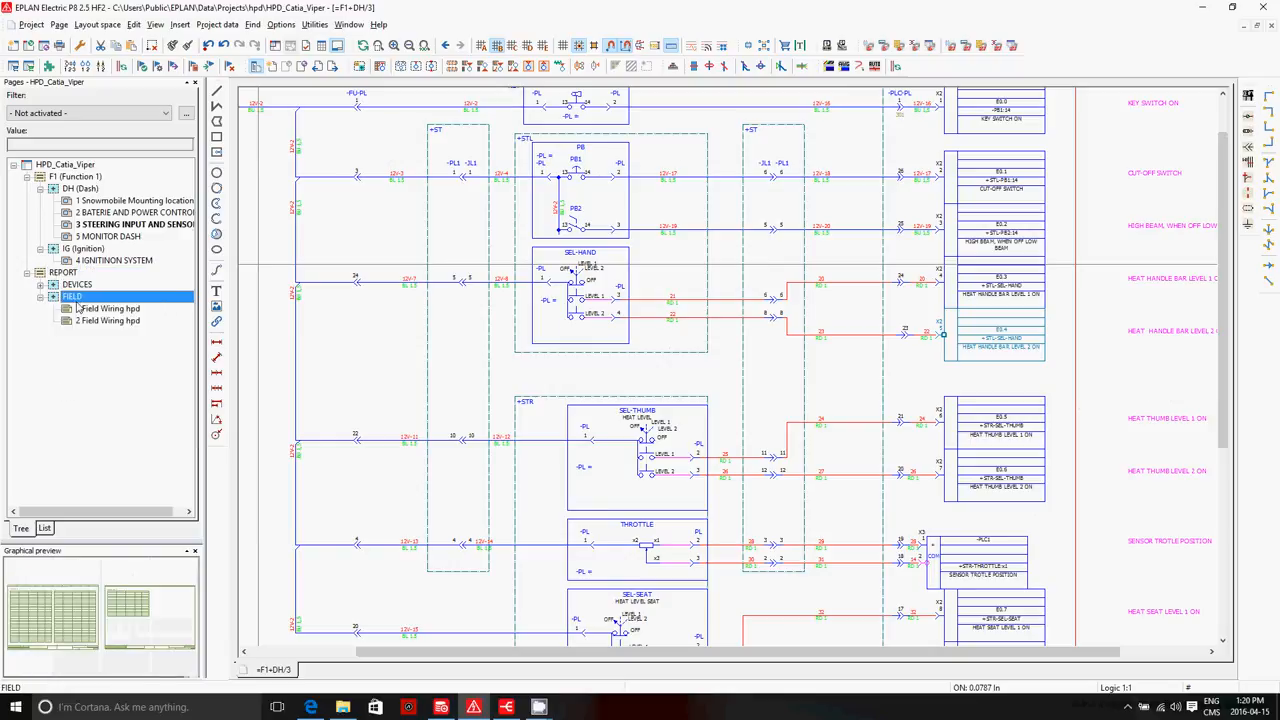
pyautogui.click(95, 309)
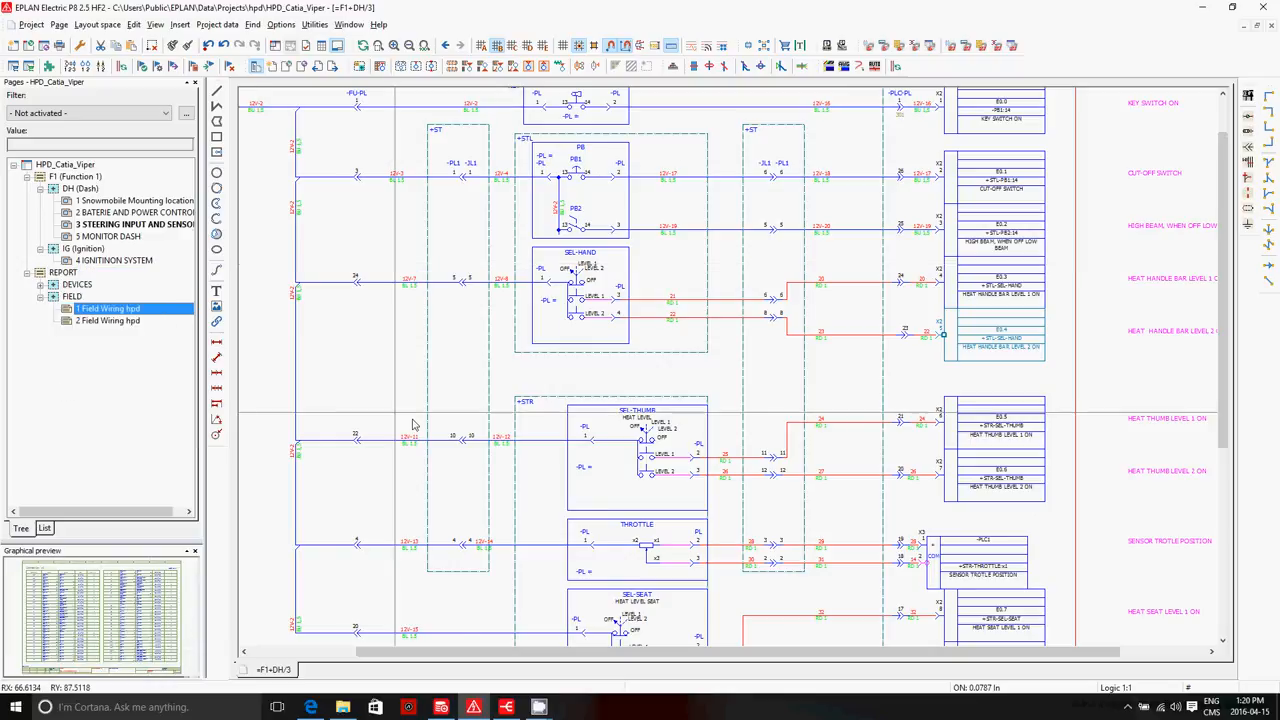
# Open the report page 1 Field Wiring hpd and examine the colours and cross-sections in its connection list
pyautogui.click(78, 624)
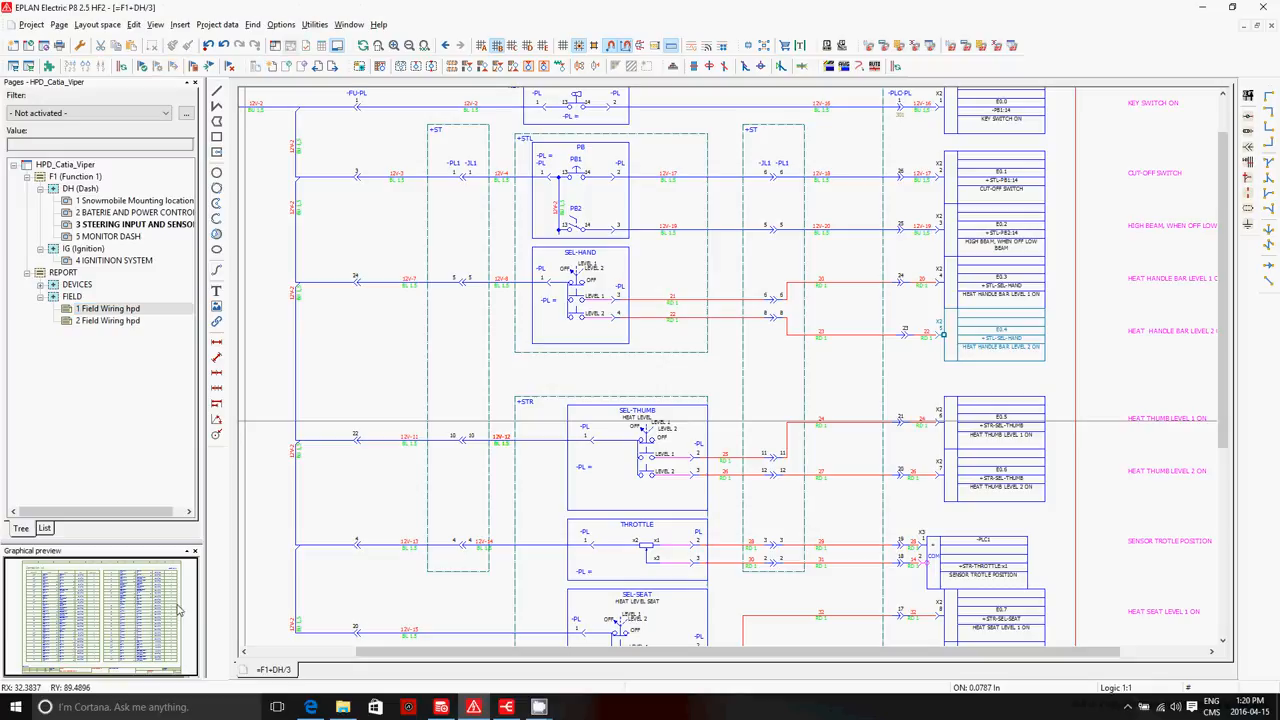
pyautogui.doubleClick(104, 618)
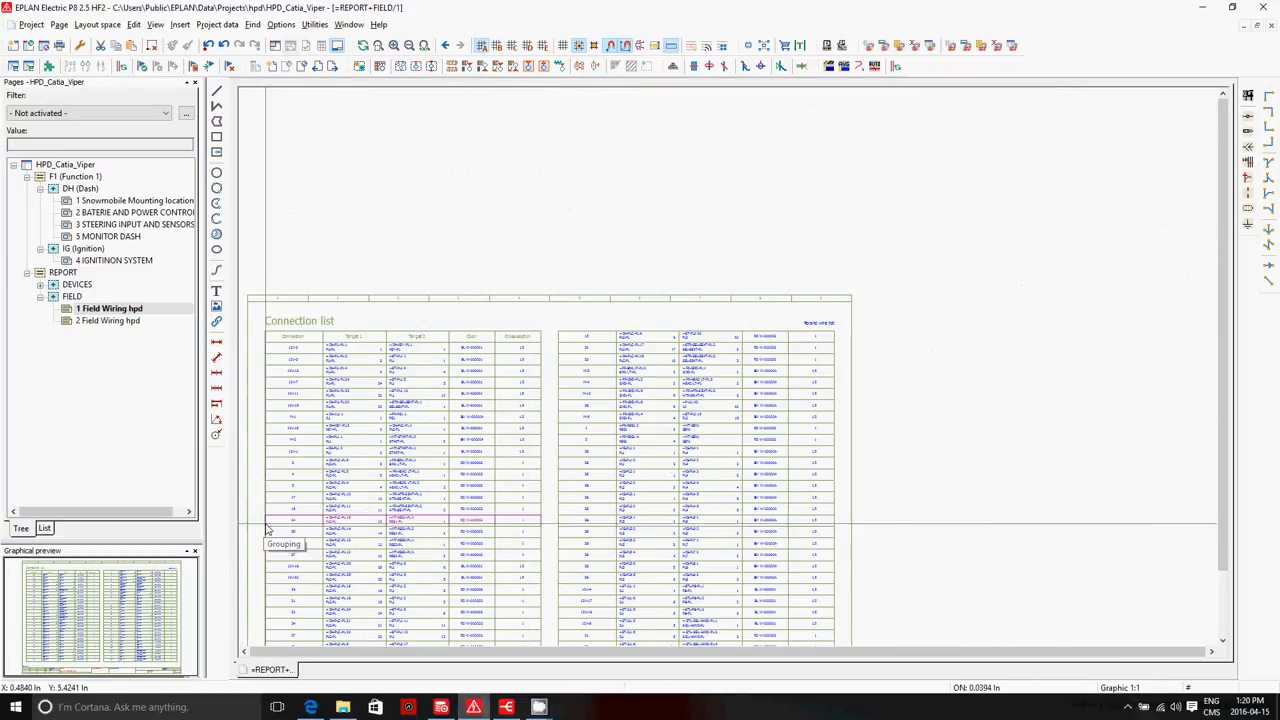
pyautogui.scroll(3, 260, 545)
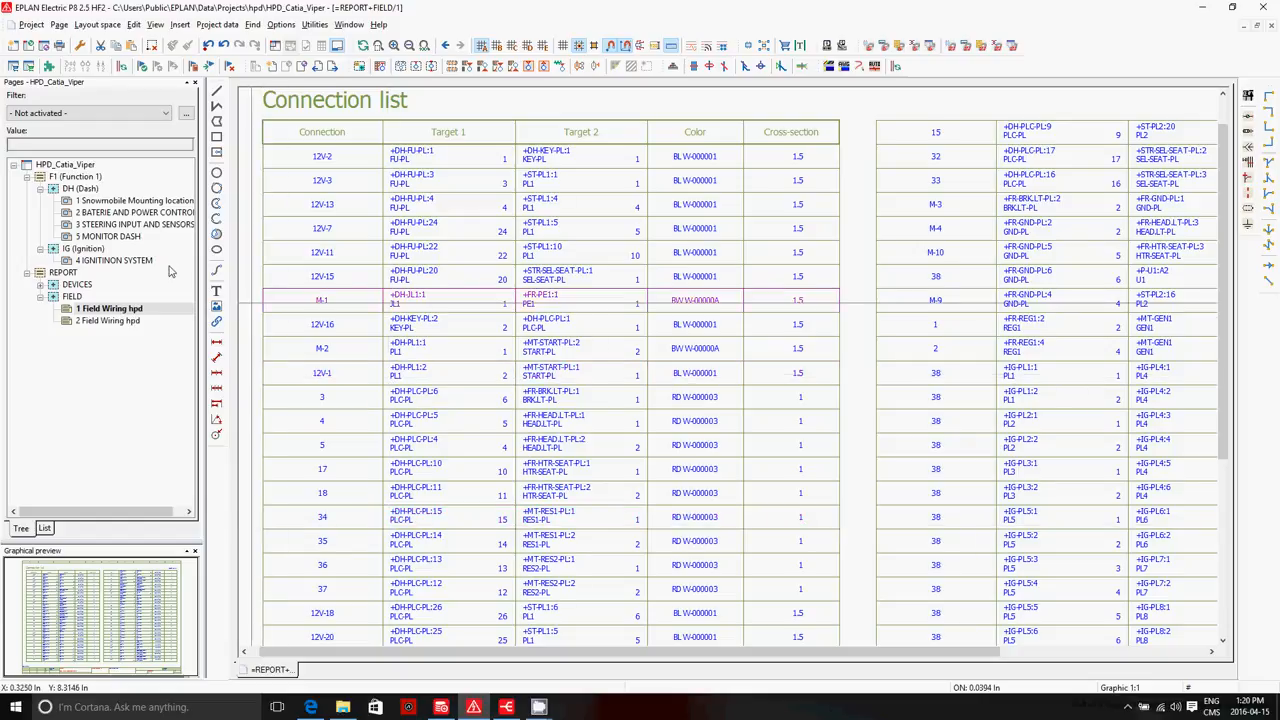
# Return to page 3 STEERING INPUT AND SENSORS, fit the whole page in view, and open the project options navigator
pyautogui.click(120, 224)
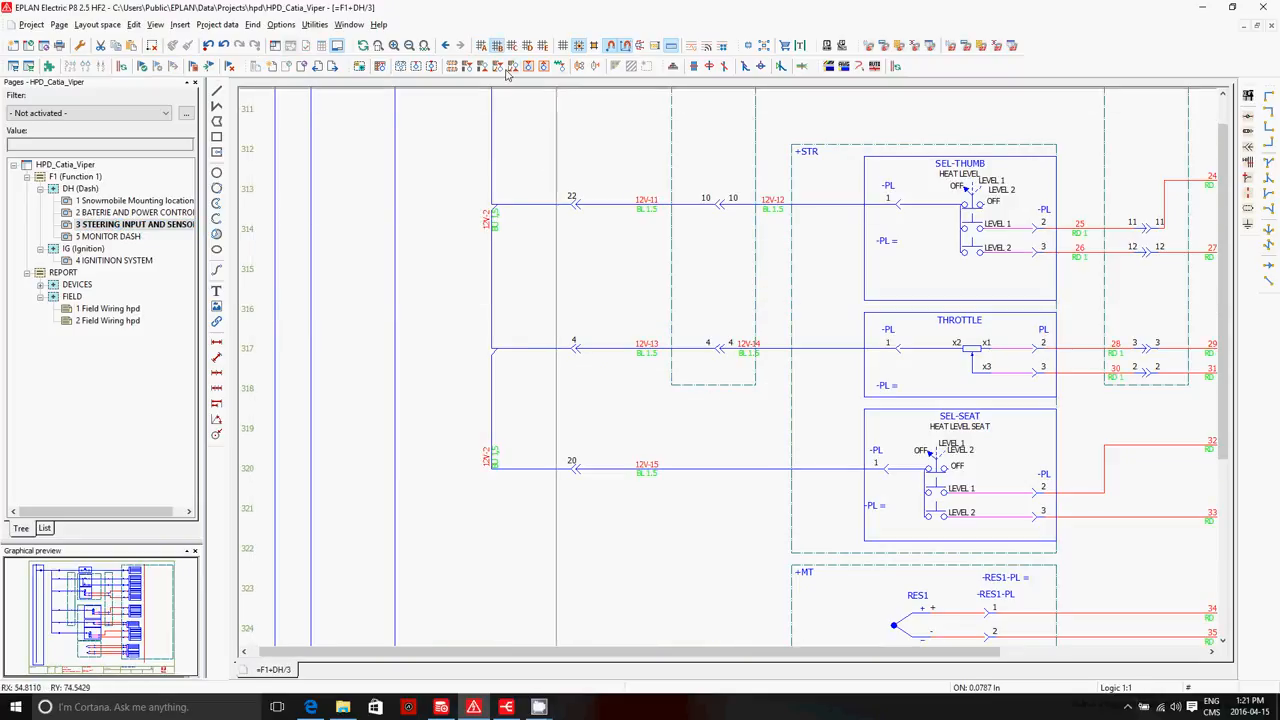
pyautogui.click(425, 46)
pyautogui.click(217, 24)
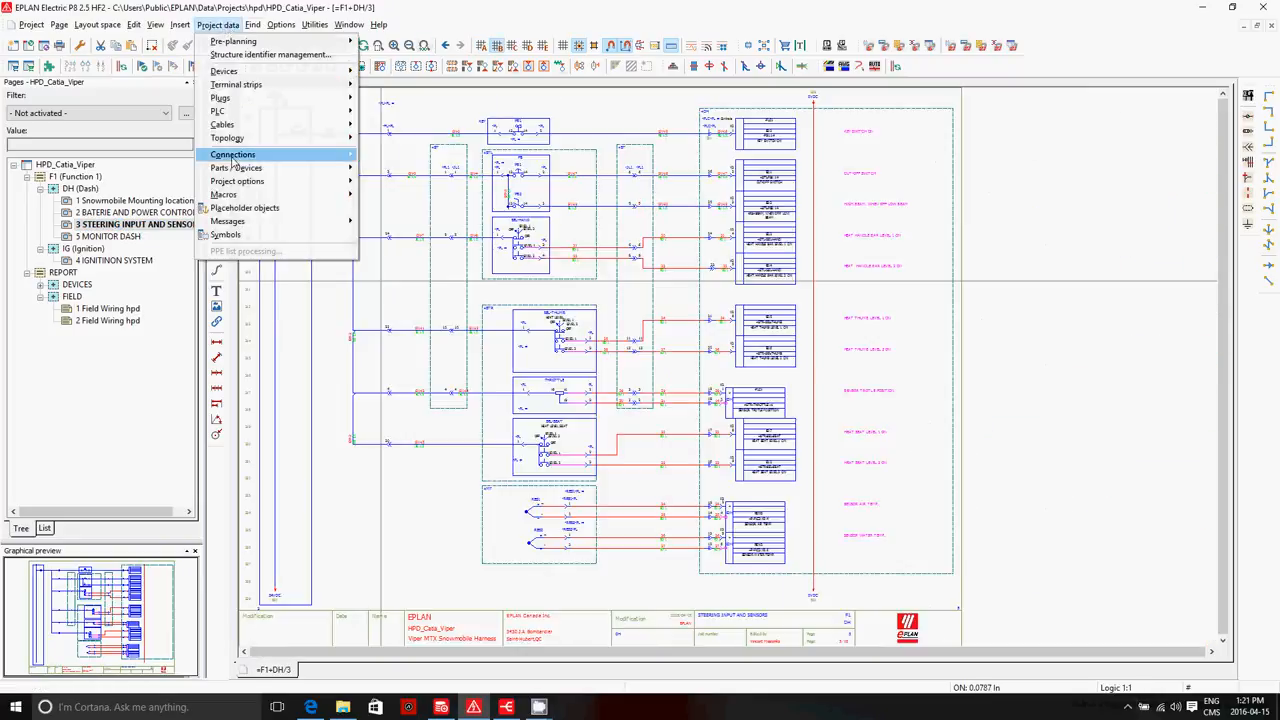
pyautogui.moveTo(248, 183)
pyautogui.click(405, 181)
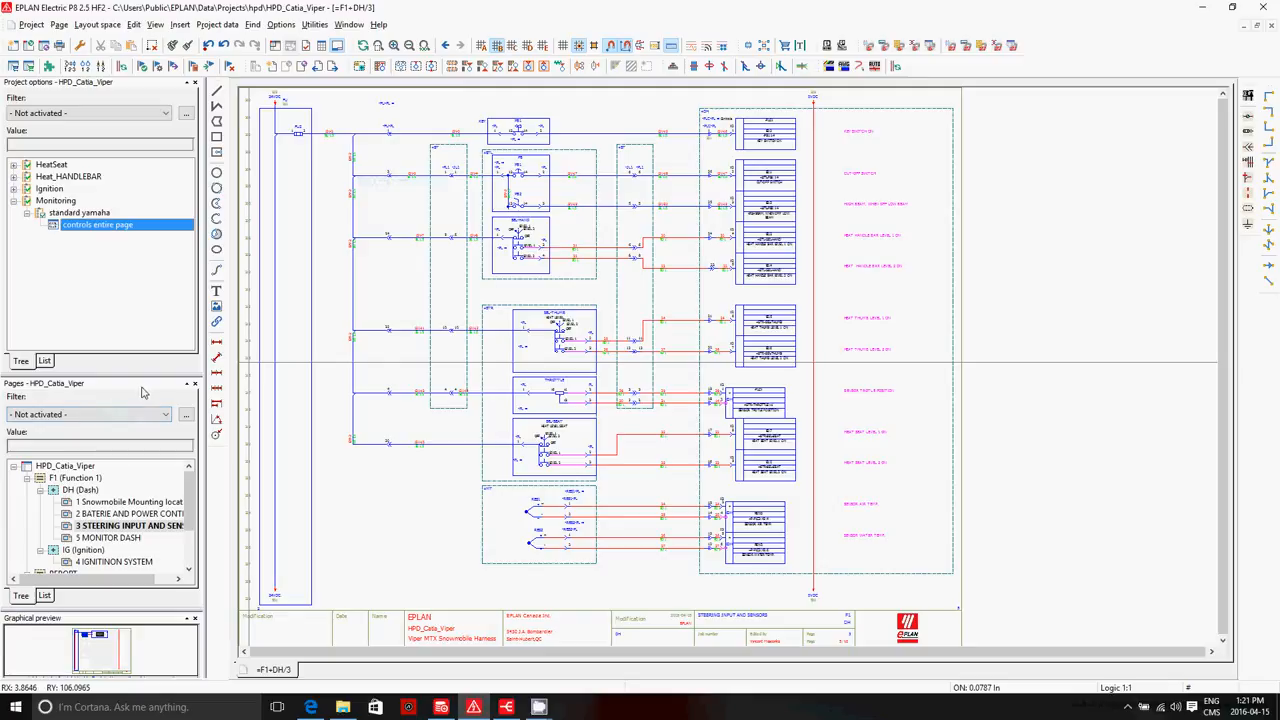
# Expand the HeatSeat option group down to its Output and input sections and deactivate its Heater option
pyautogui.click(13, 165)
pyautogui.click(41, 180)
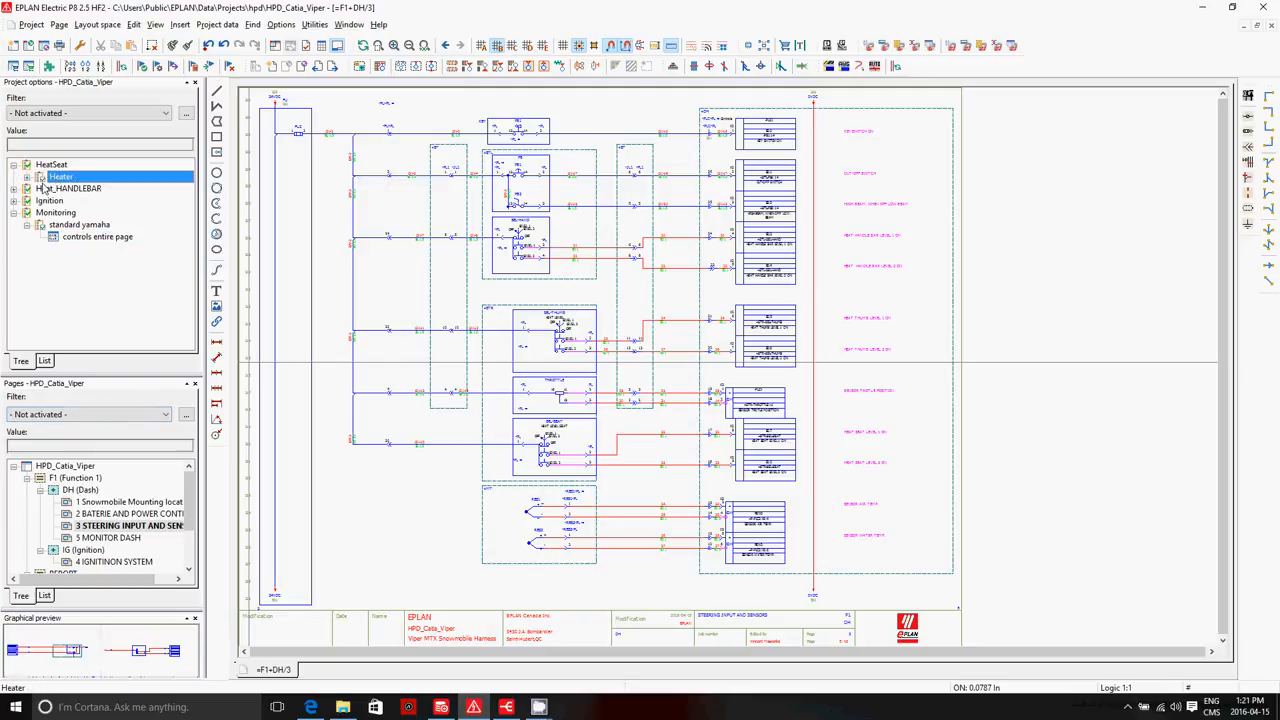
pyautogui.click(27, 177)
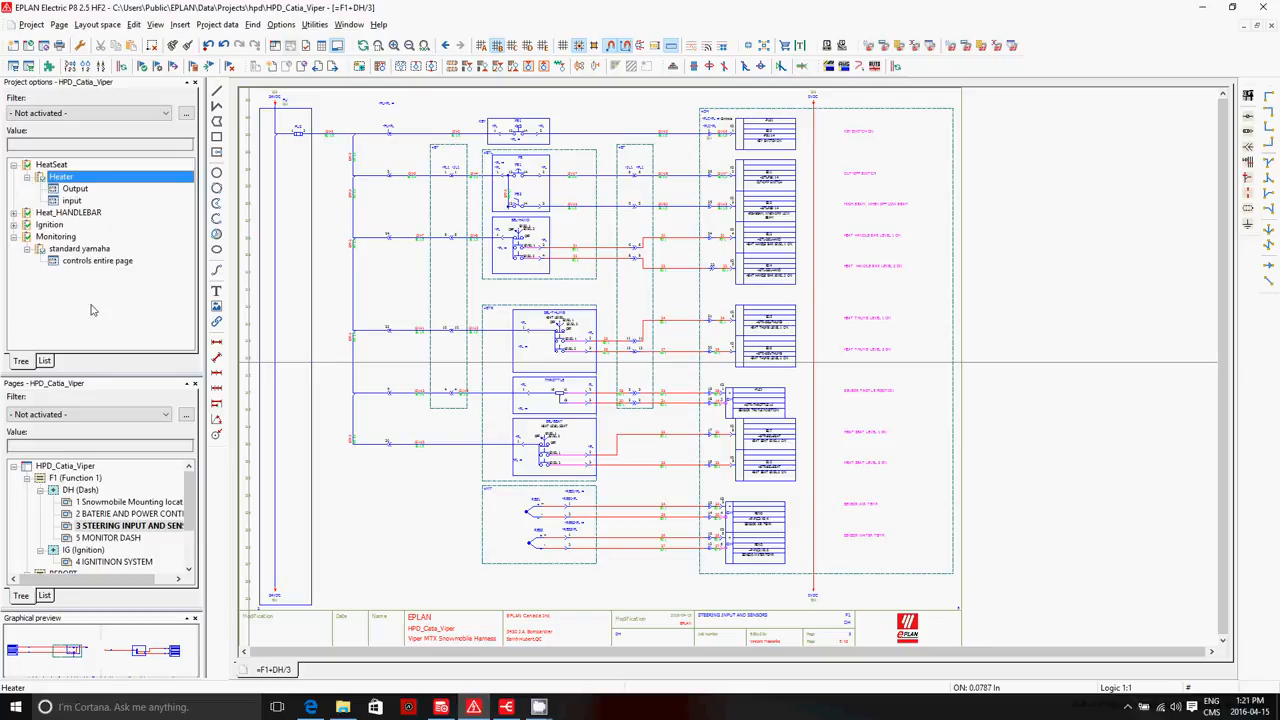
pyautogui.doubleClick(42, 181)
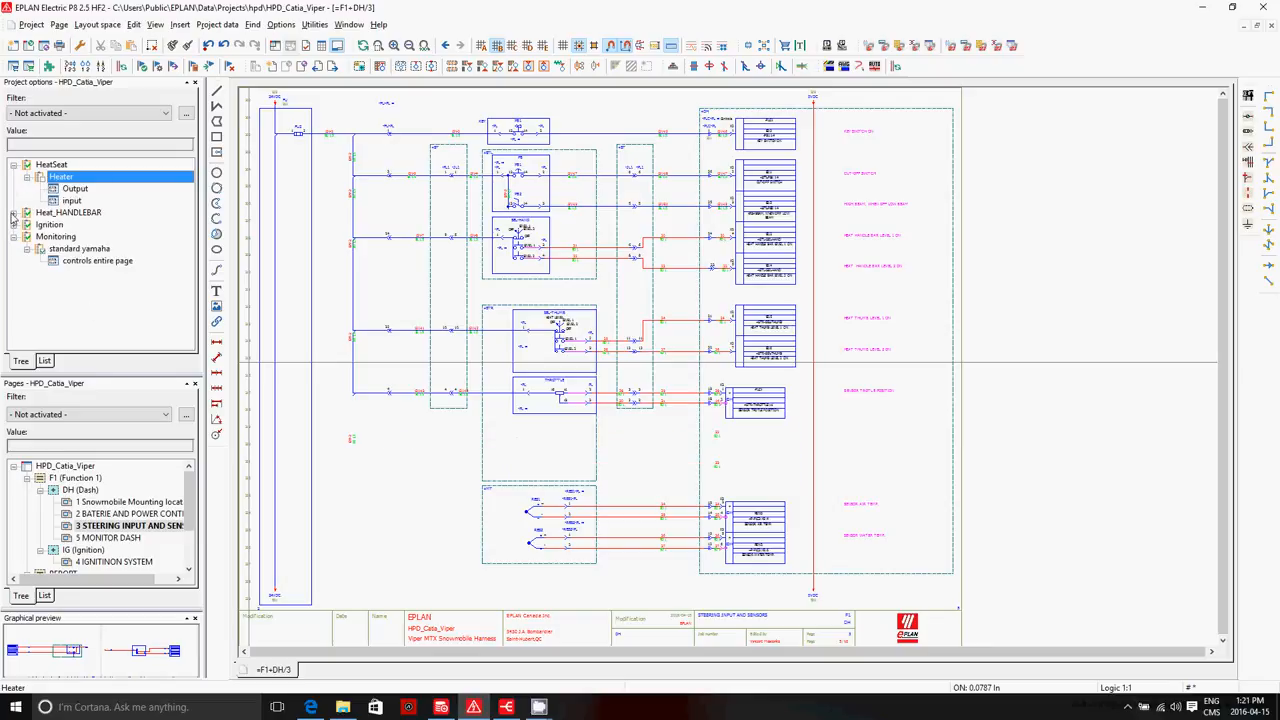
# Deactivate the Heater option under Heat_HANDLEBAR, the Ignition option under Ignition, and the standard yamaha option under Monitoring
pyautogui.click(14, 213)
pyautogui.click(36, 228)
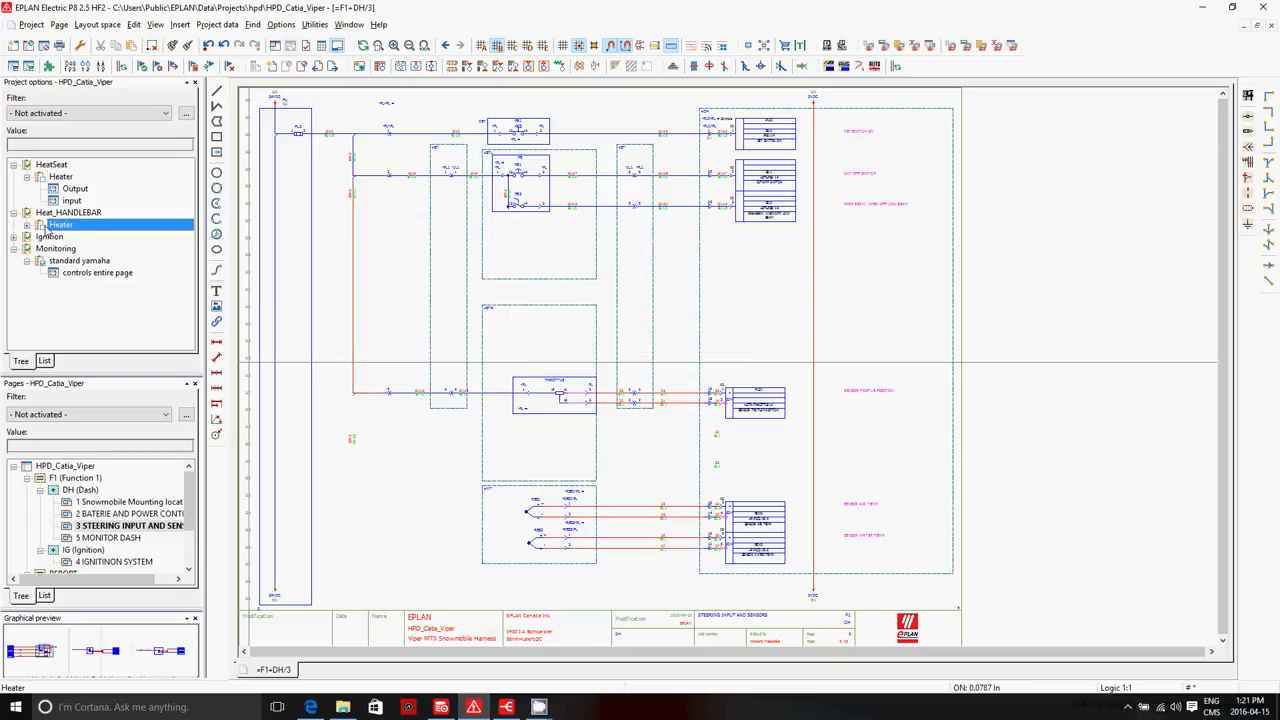
pyautogui.click(14, 237)
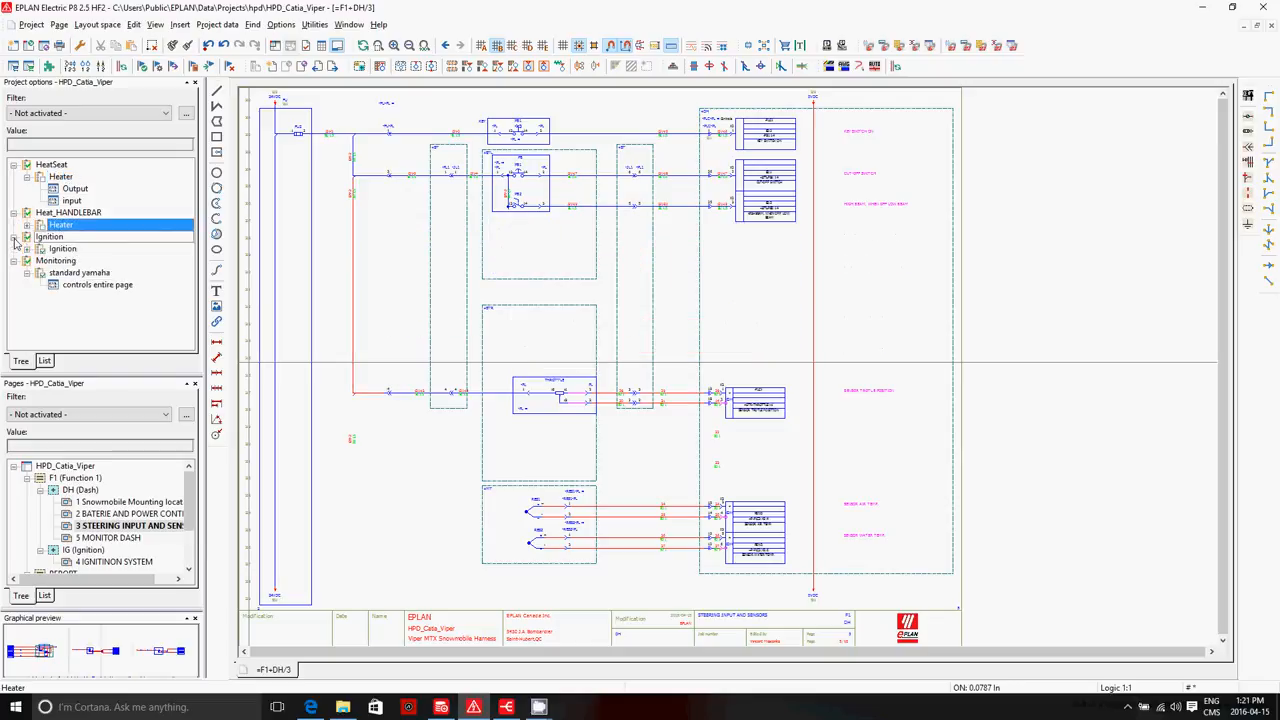
pyautogui.click(48, 249)
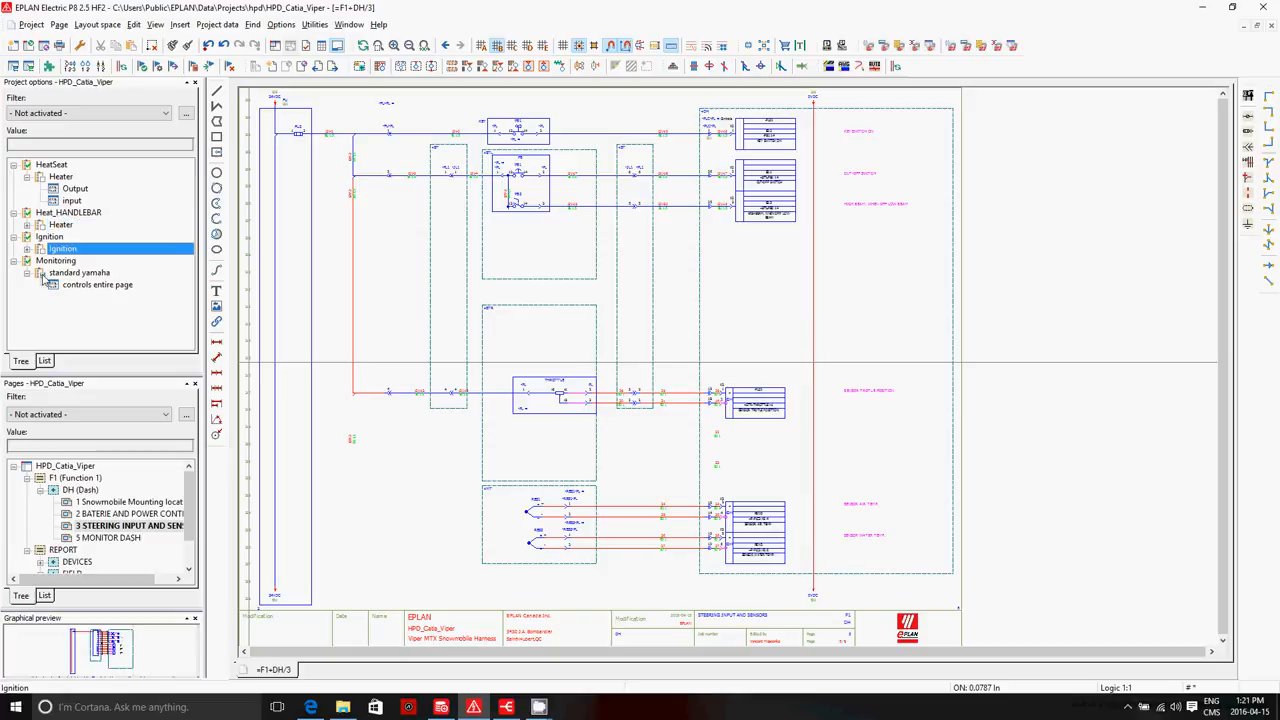
pyautogui.click(44, 274)
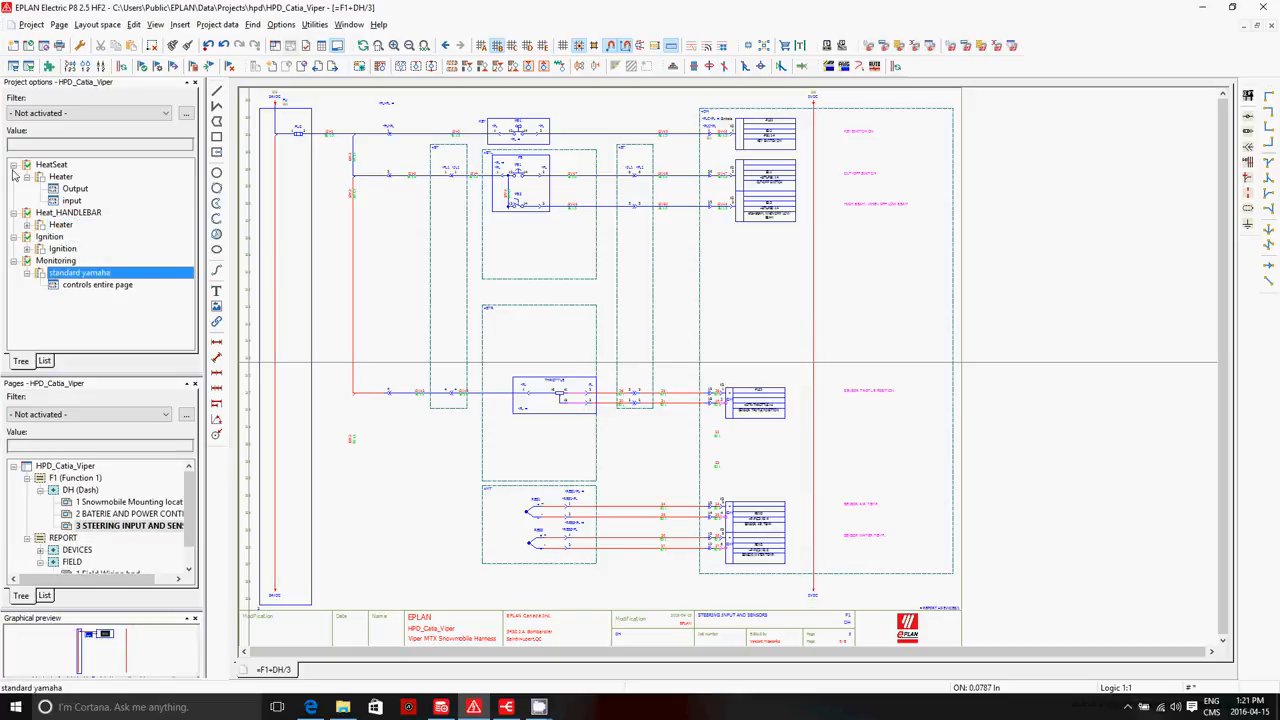
# Examine the reduced steering schematic around the PB1 and PB2 switches and the PL1-JL1 plug connections
pyautogui.click(416, 262)
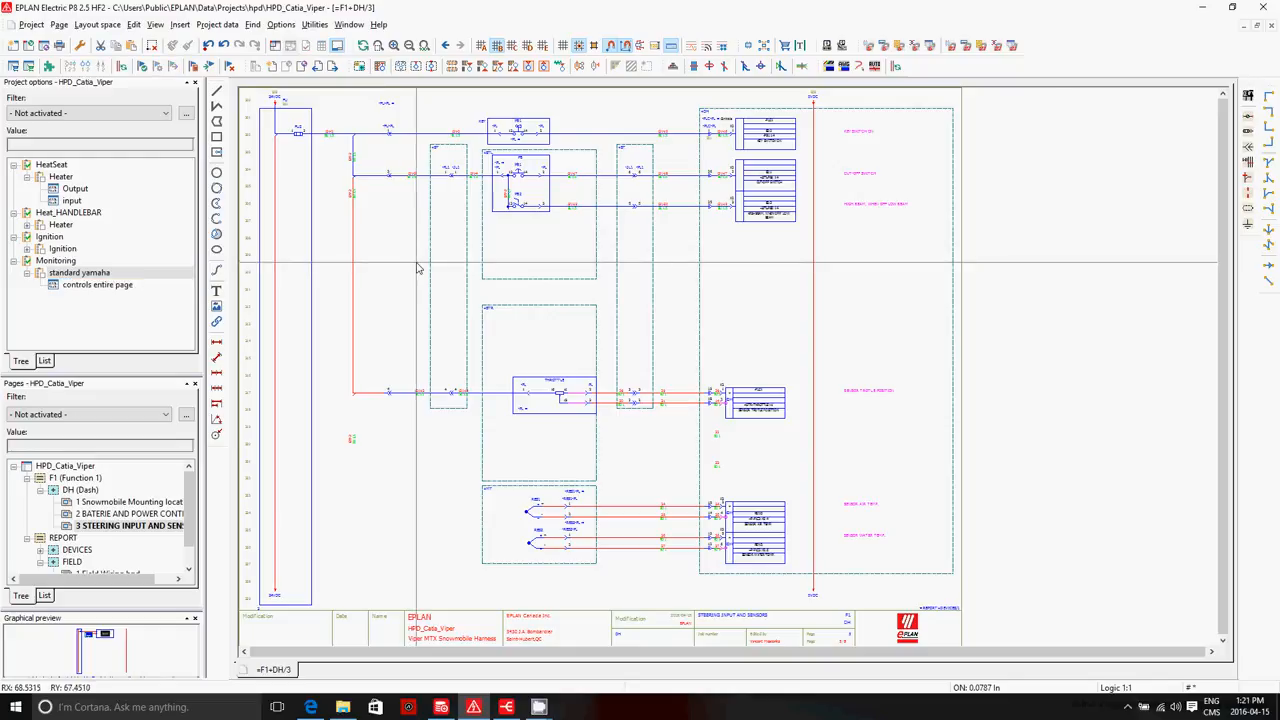
pyautogui.scroll(3, 418, 268)
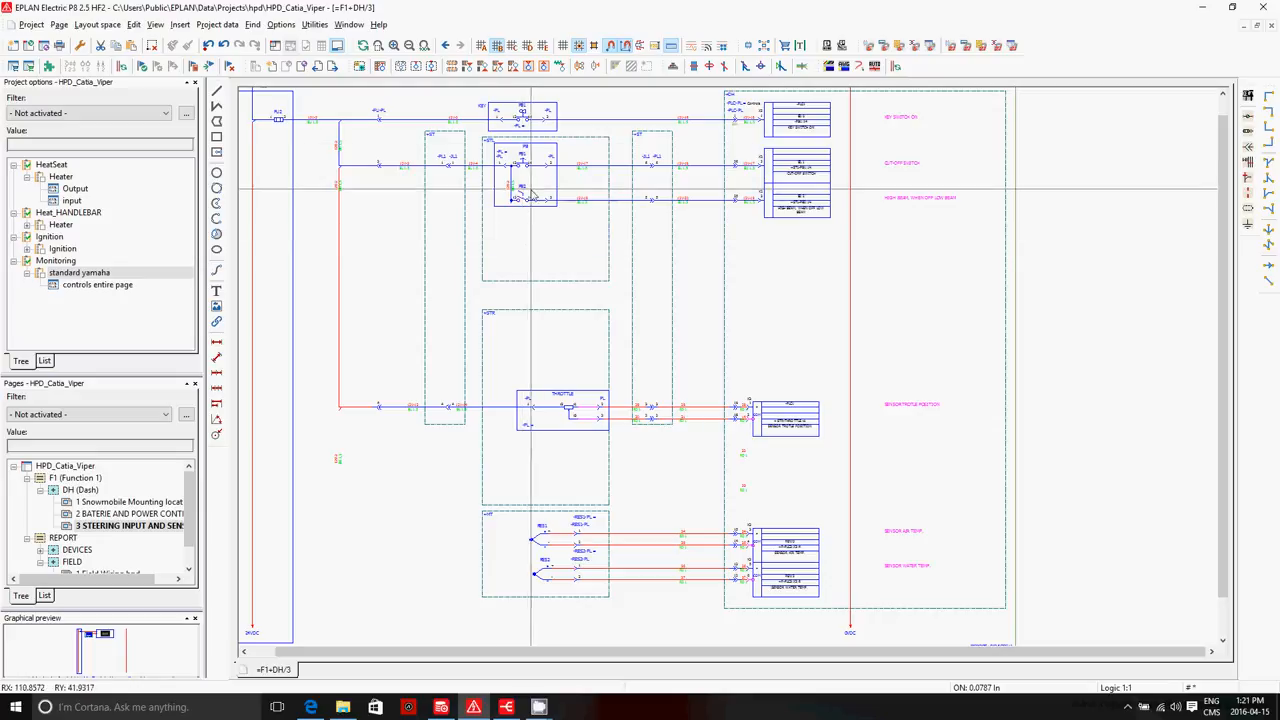
pyautogui.scroll(2, 522, 150)
pyautogui.scroll(1, 522, 150)
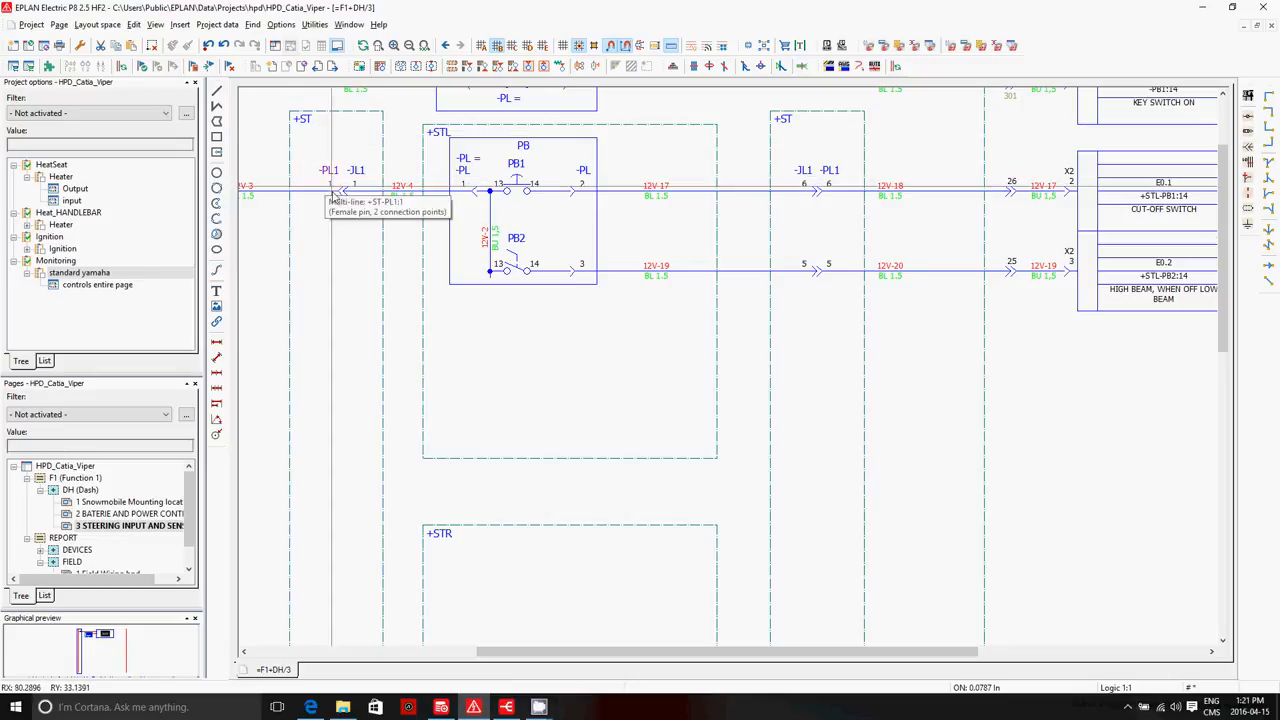
# Switch to EPLAN Harness proD Studio, open the EPLAN Snowmobile 2.0[1.0] workspace, and inspect the 3D snowmobile model
pyautogui.click(508, 708)
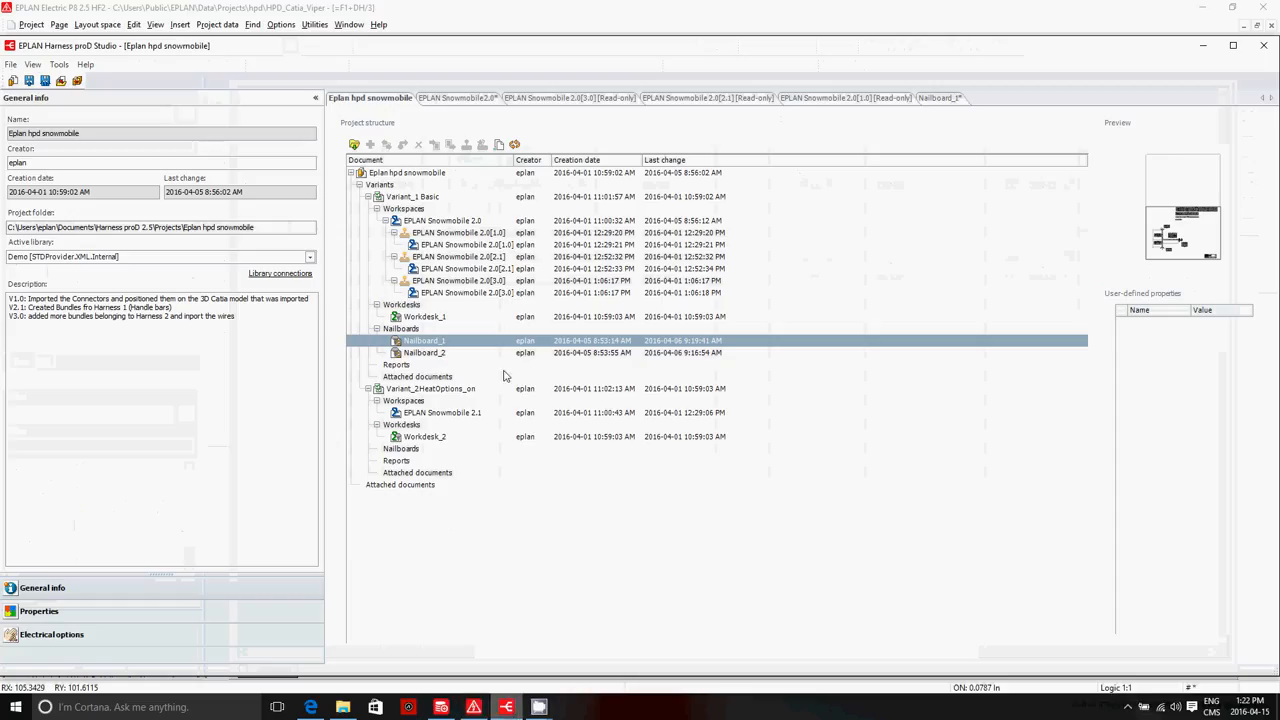
pyautogui.click(830, 99)
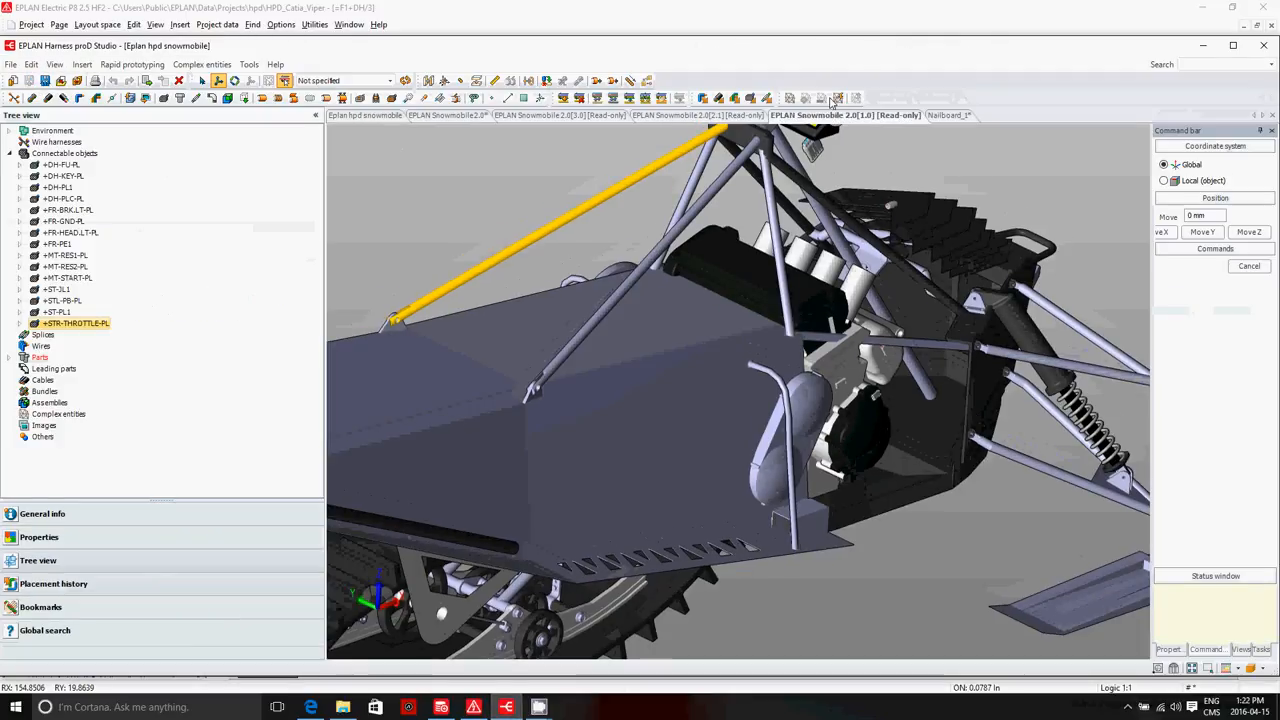
pyautogui.scroll(-5, 678, 492)
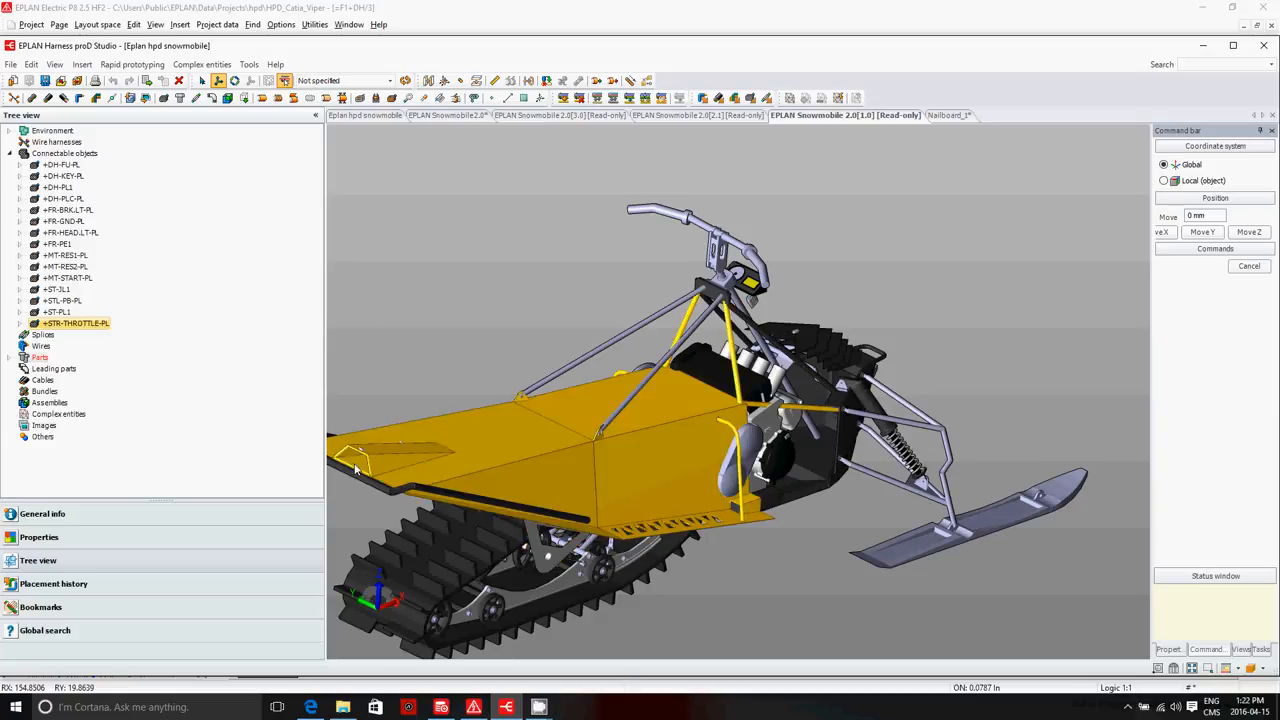
pyautogui.scroll(-2, 380, 460)
pyautogui.scroll(5, 347, 463)
pyautogui.scroll(3, 347, 463)
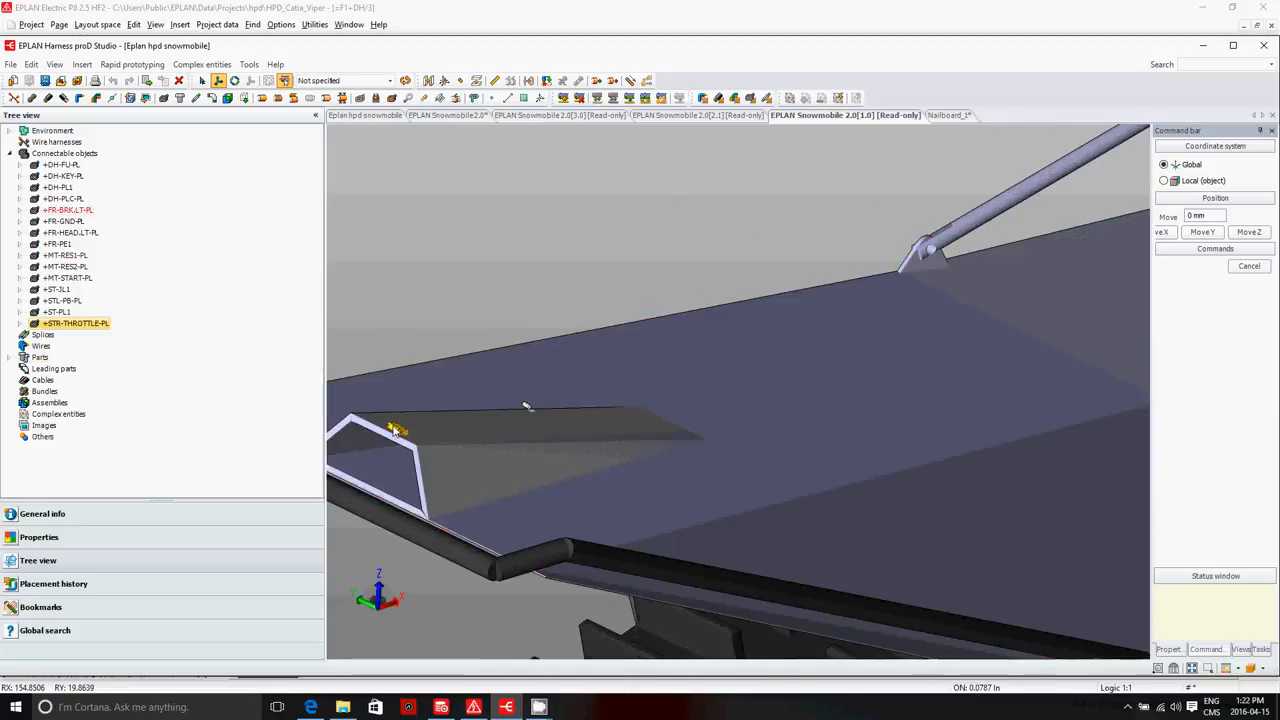
# Select the +STL-PB-PL connector with its move handles active and inspect its placement by the handlebar collar
pyautogui.click(60, 314)
pyautogui.click(70, 326)
pyautogui.click(68, 302)
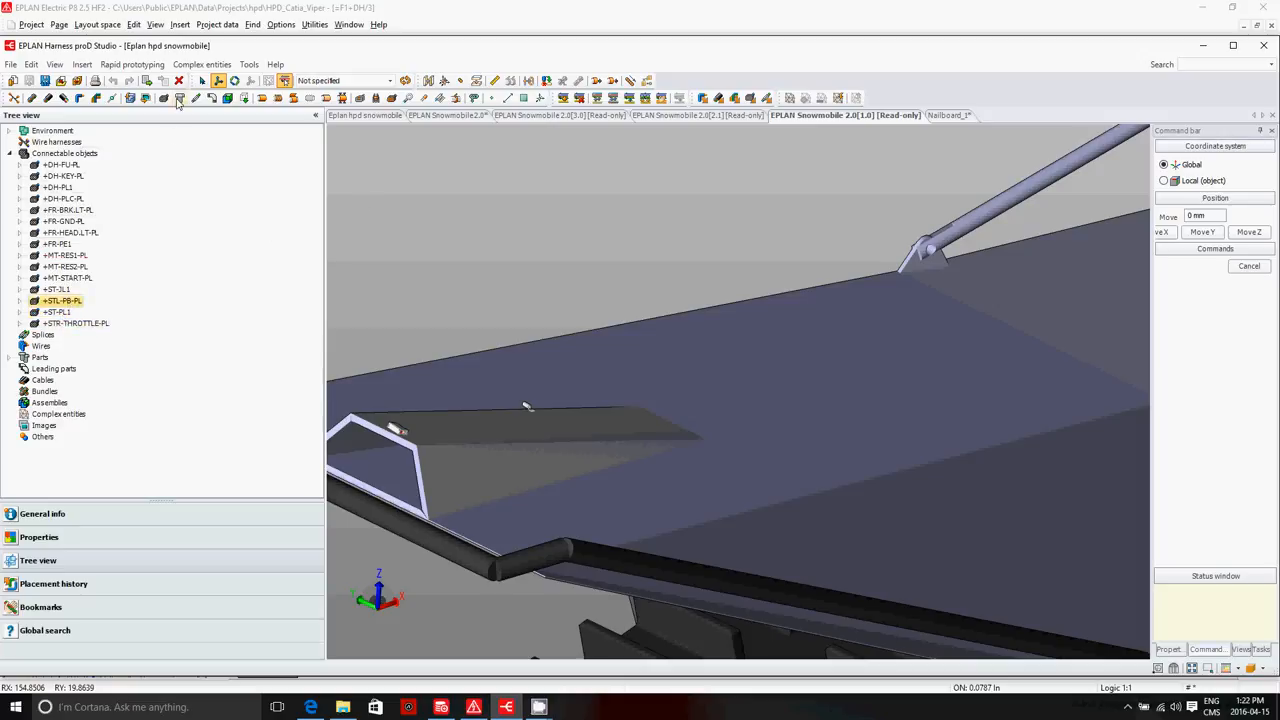
pyautogui.click(218, 86)
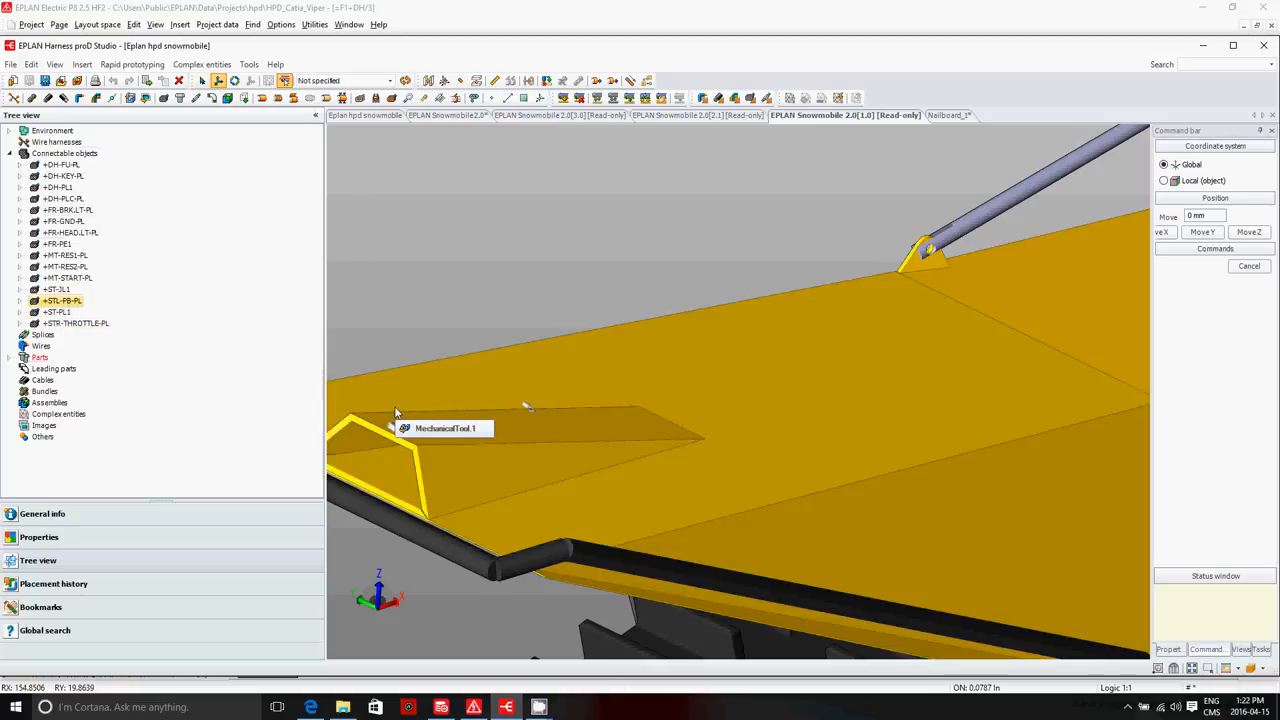
pyautogui.scroll(6, 729, 162)
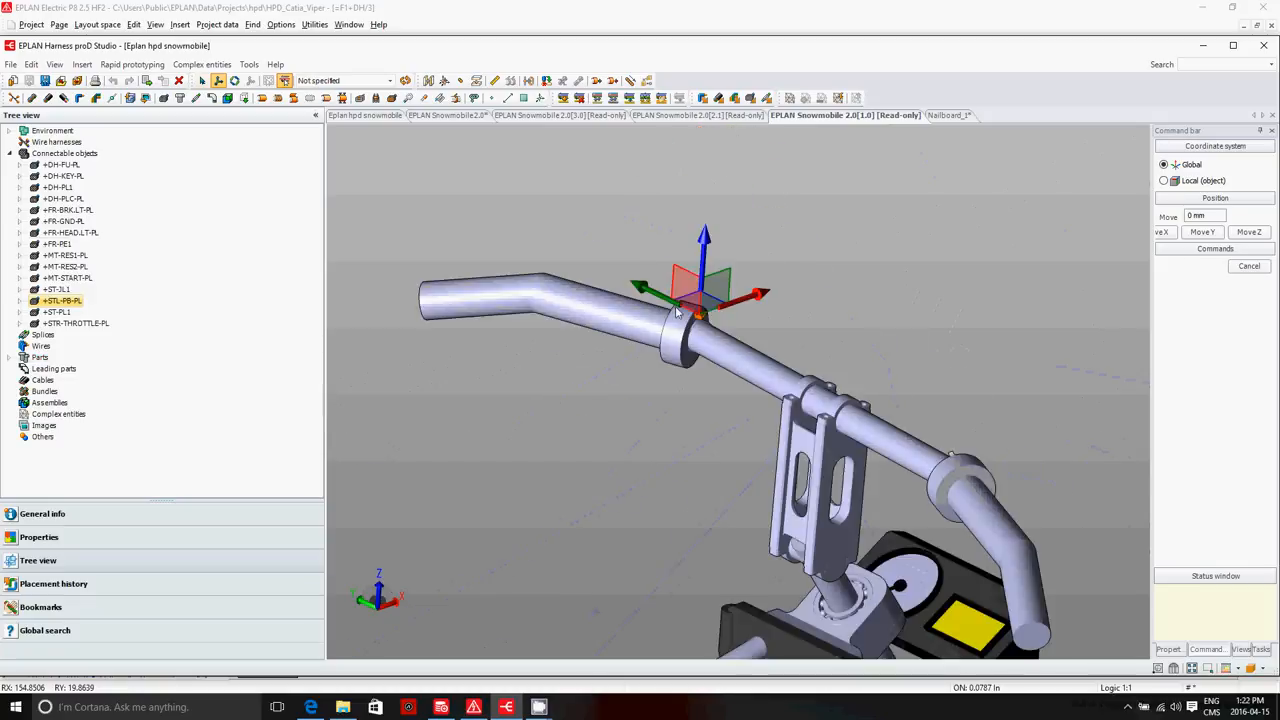
pyautogui.scroll(4, 692, 328)
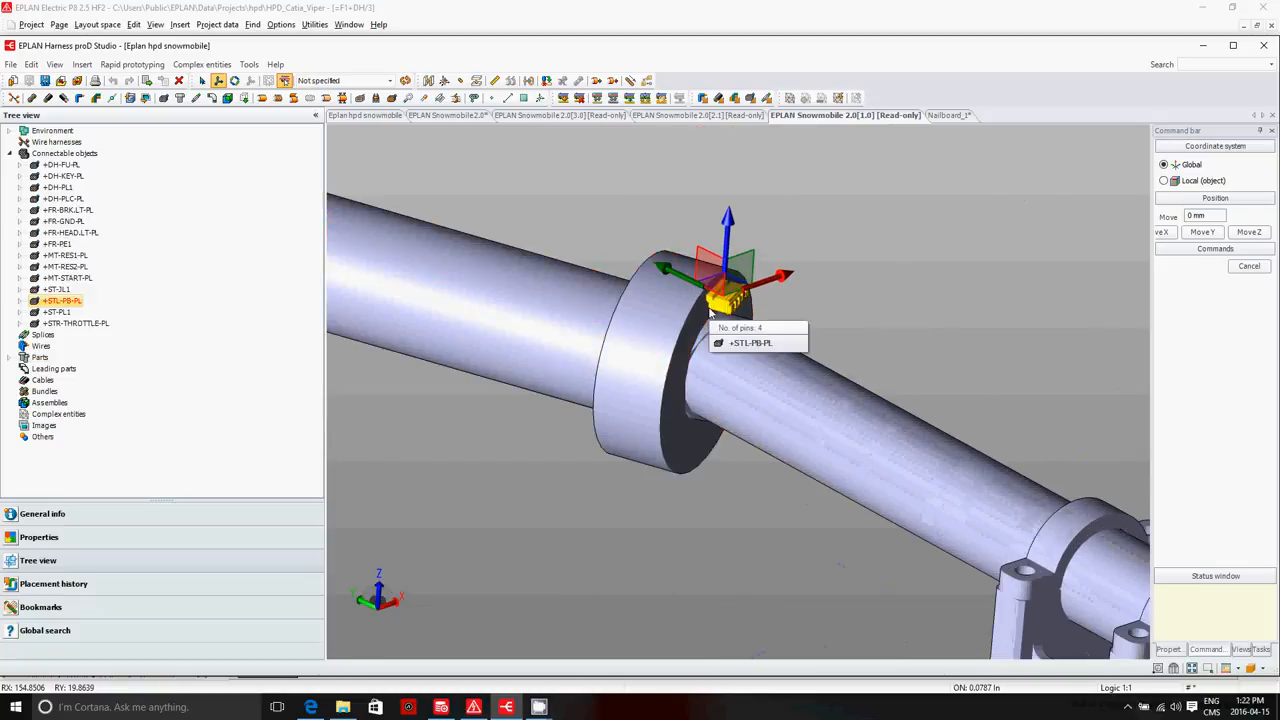
pyautogui.scroll(-6, 678, 346)
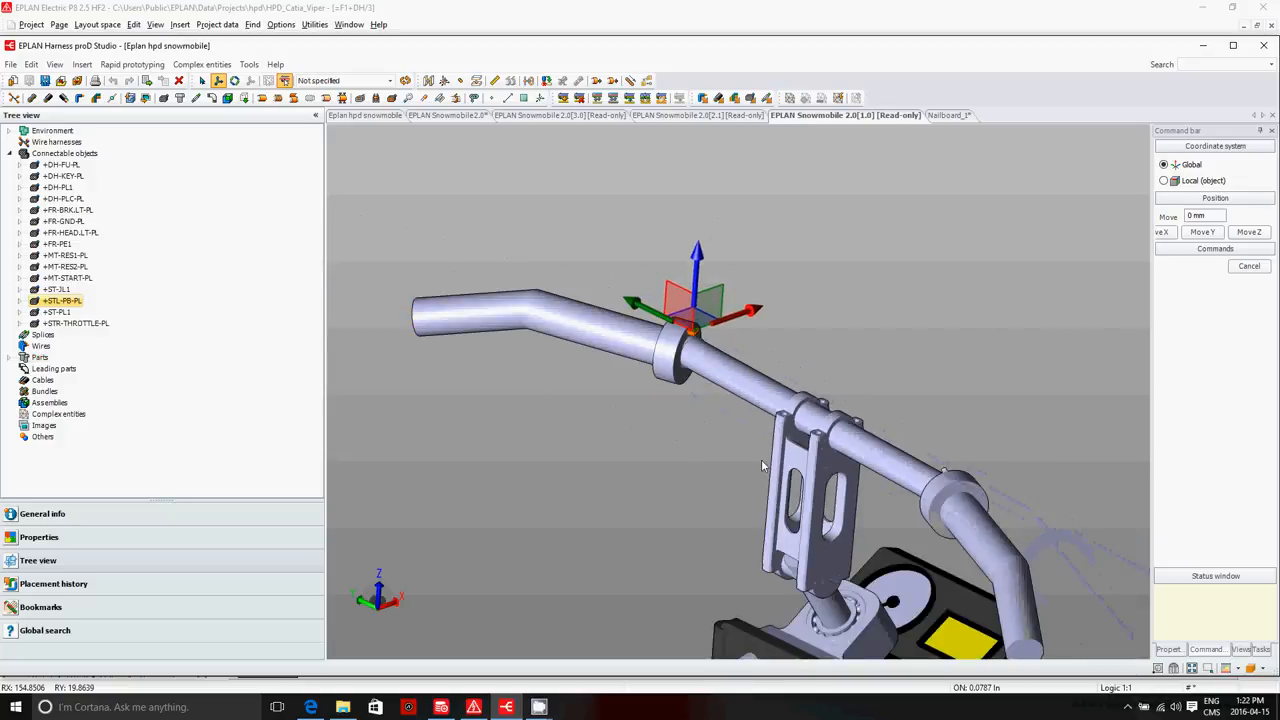
pyautogui.scroll(3, 706, 354)
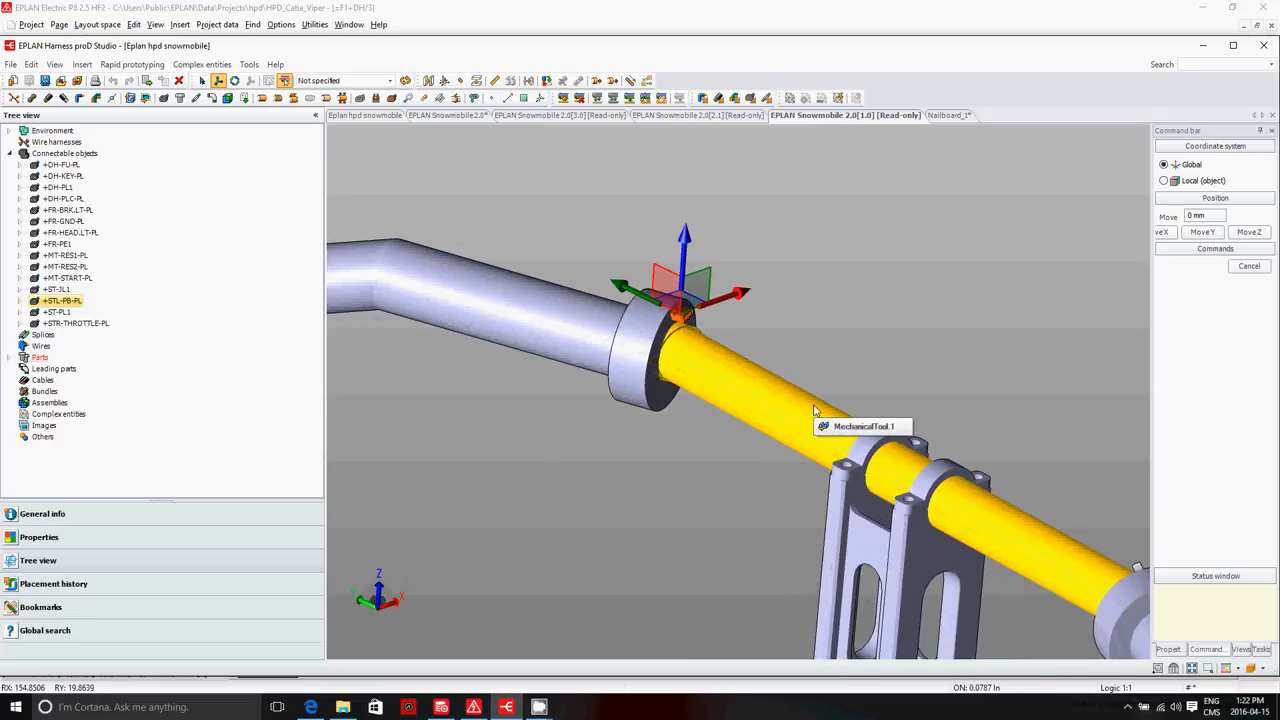
# Try moving the +STL-PB-PL connector away from the handlebar collar along the Y axis, and undo the moves
pyautogui.moveTo(623, 287); pyautogui.dragTo(760, 345)
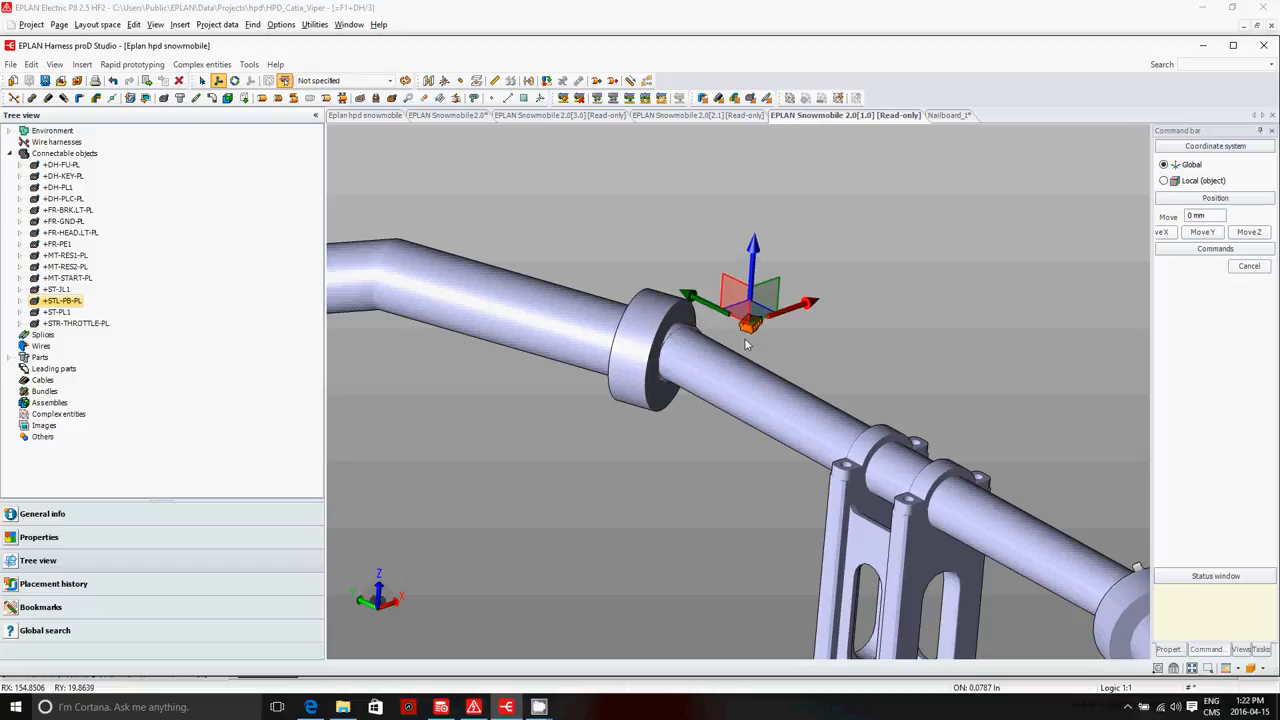
pyautogui.scroll(-3, 828, 356)
pyautogui.scroll(3, 823, 340)
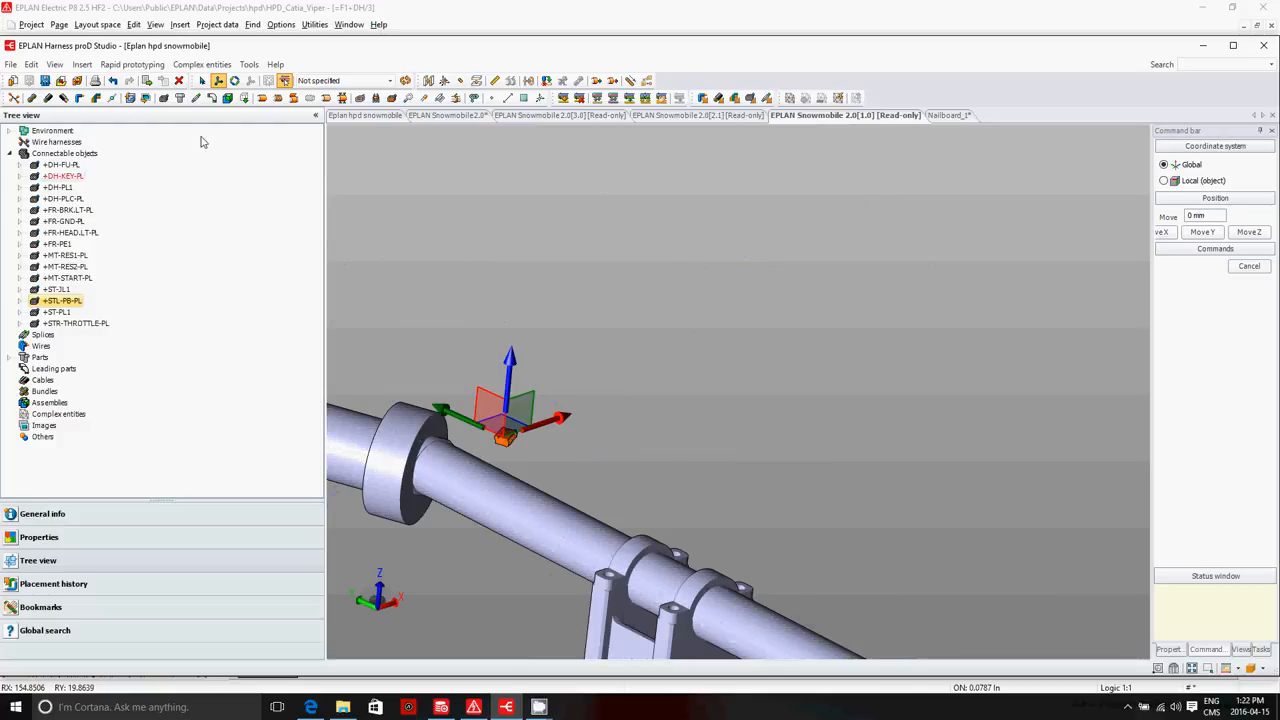
pyautogui.click(113, 81)
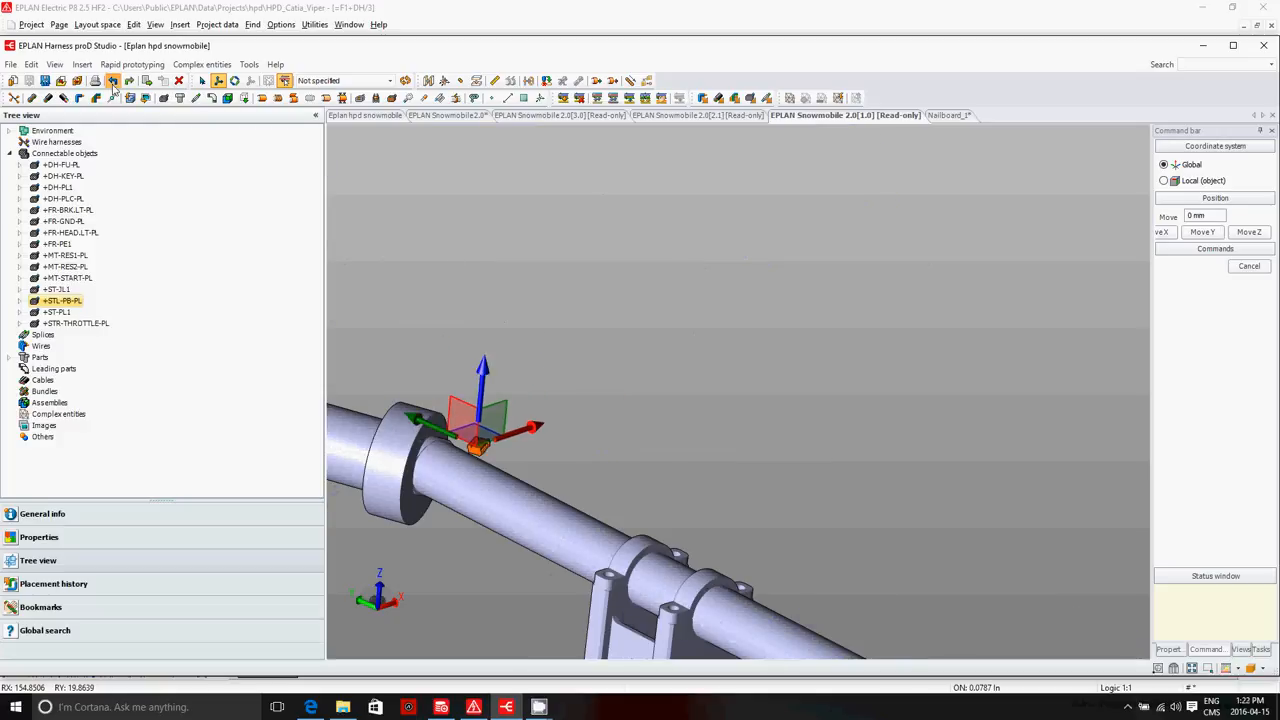
pyautogui.click(113, 81)
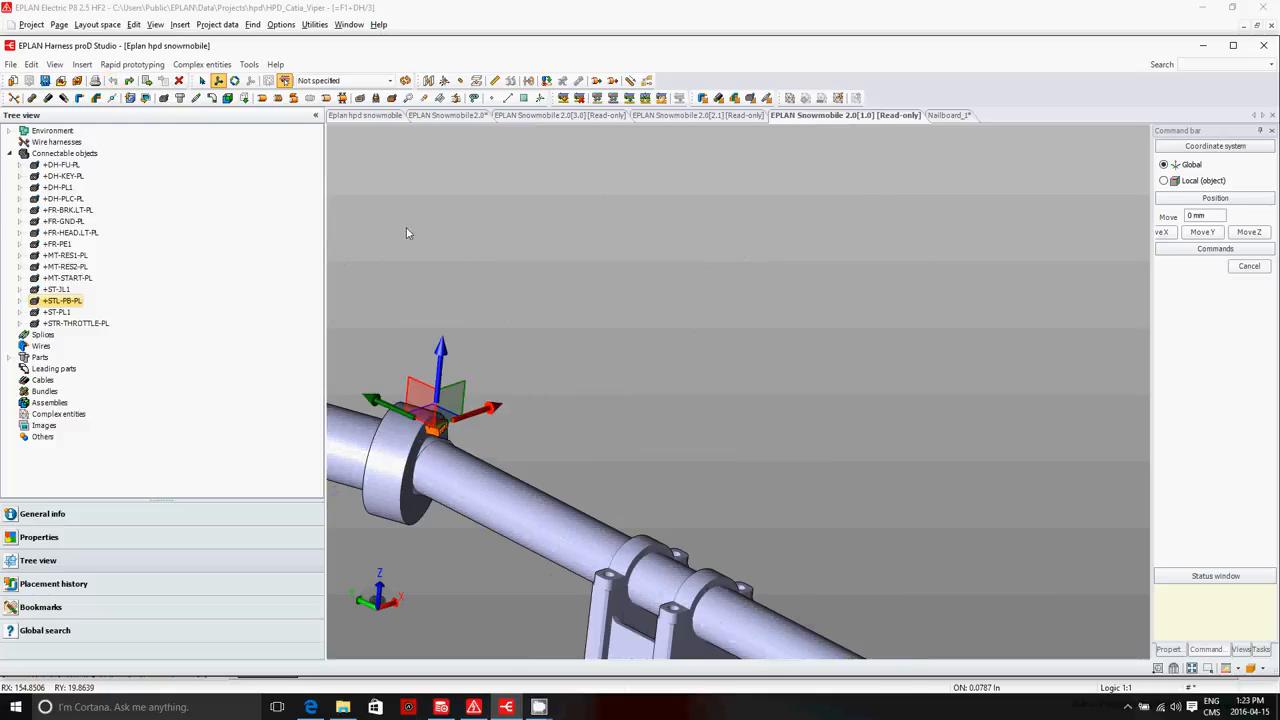
# Open the EPLAN Snowmobile 2.0[2.1] workspace and inspect the handlebar harness bundles routed along the steering column
pyautogui.click(737, 115)
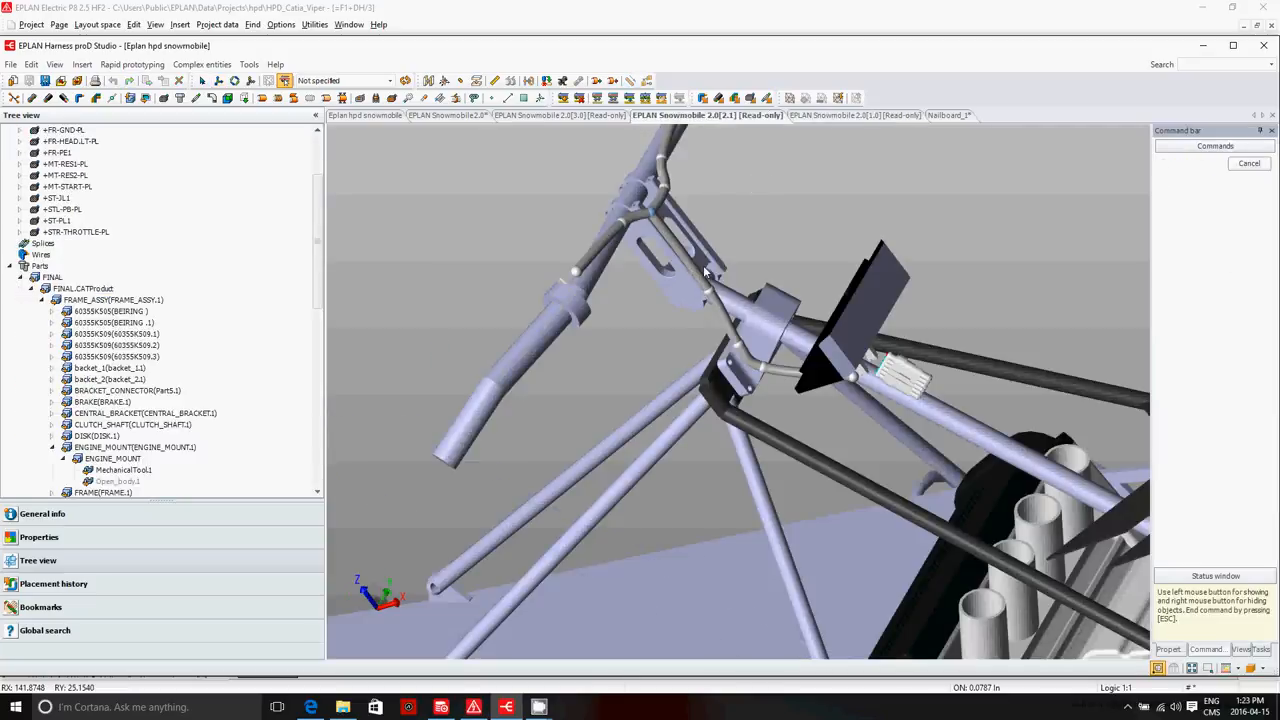
pyautogui.scroll(-4, 632, 312)
pyautogui.scroll(5, 645, 285)
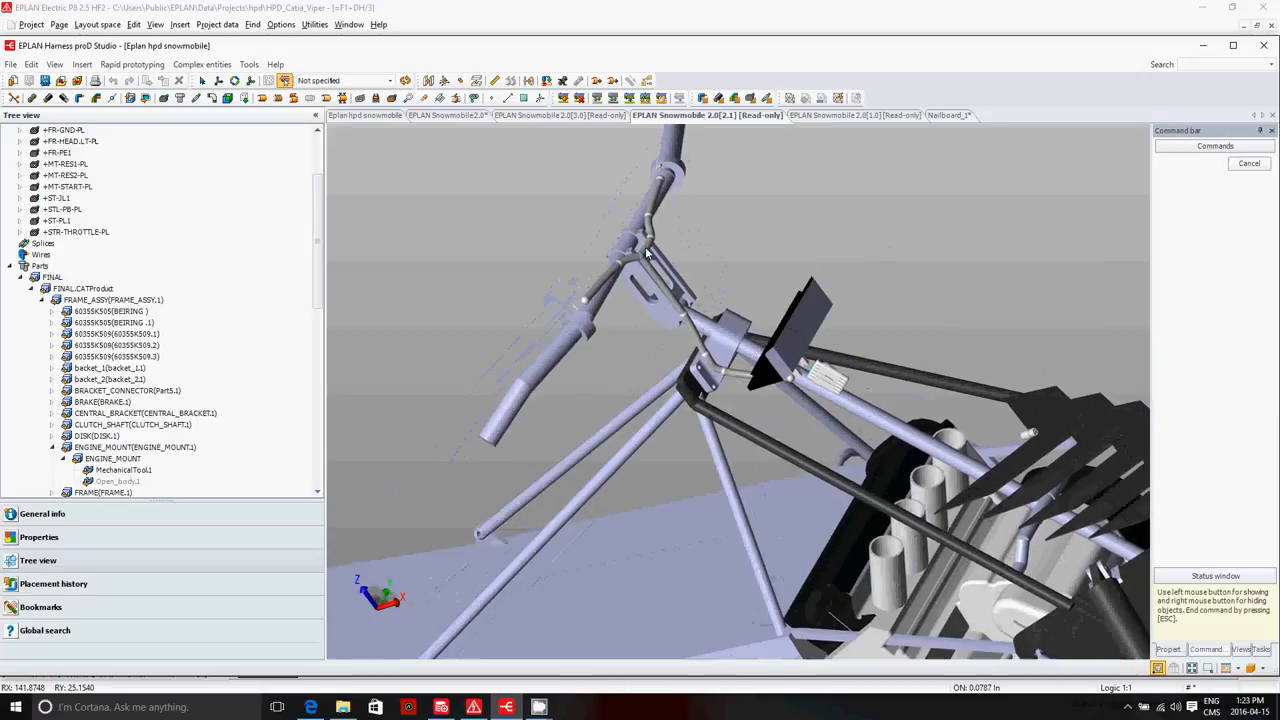
pyautogui.scroll(-2, 663, 182)
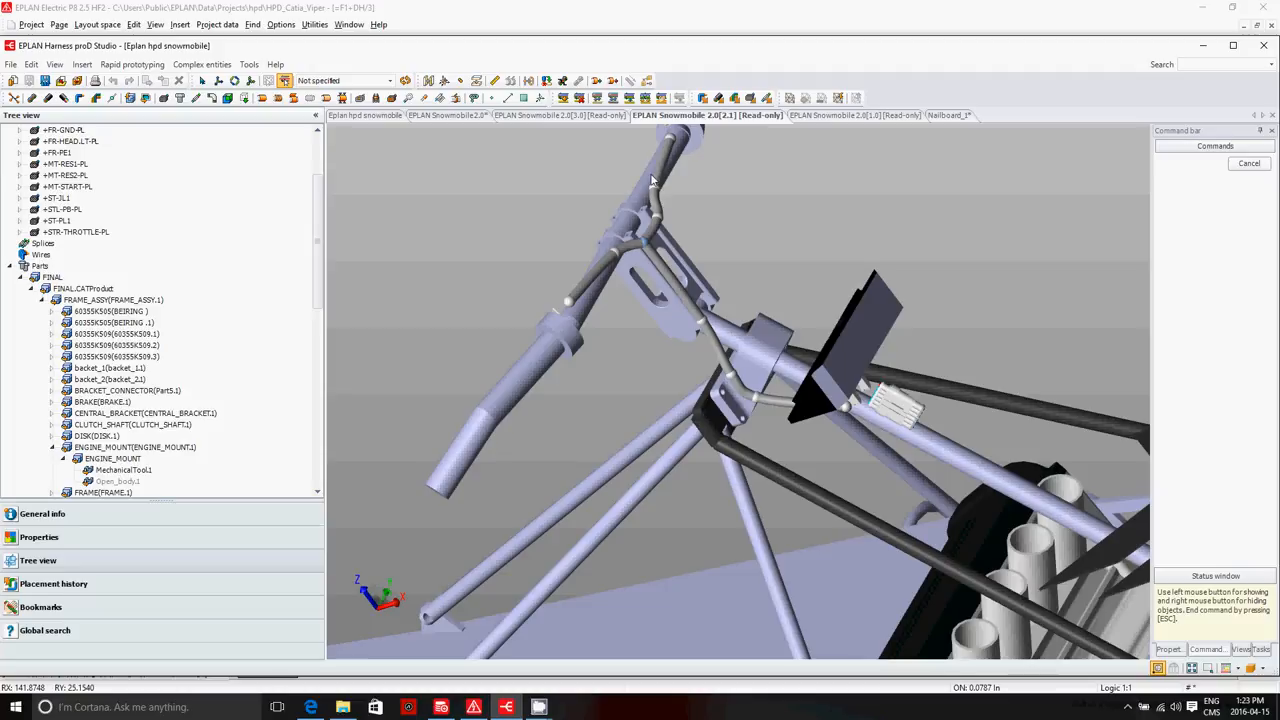
# Open the EPLAN Snowmobile 2.0[3.0] workspace, select wire 3 at the rear of the chassis and inspect its path to the engine area
pyautogui.click(592, 116)
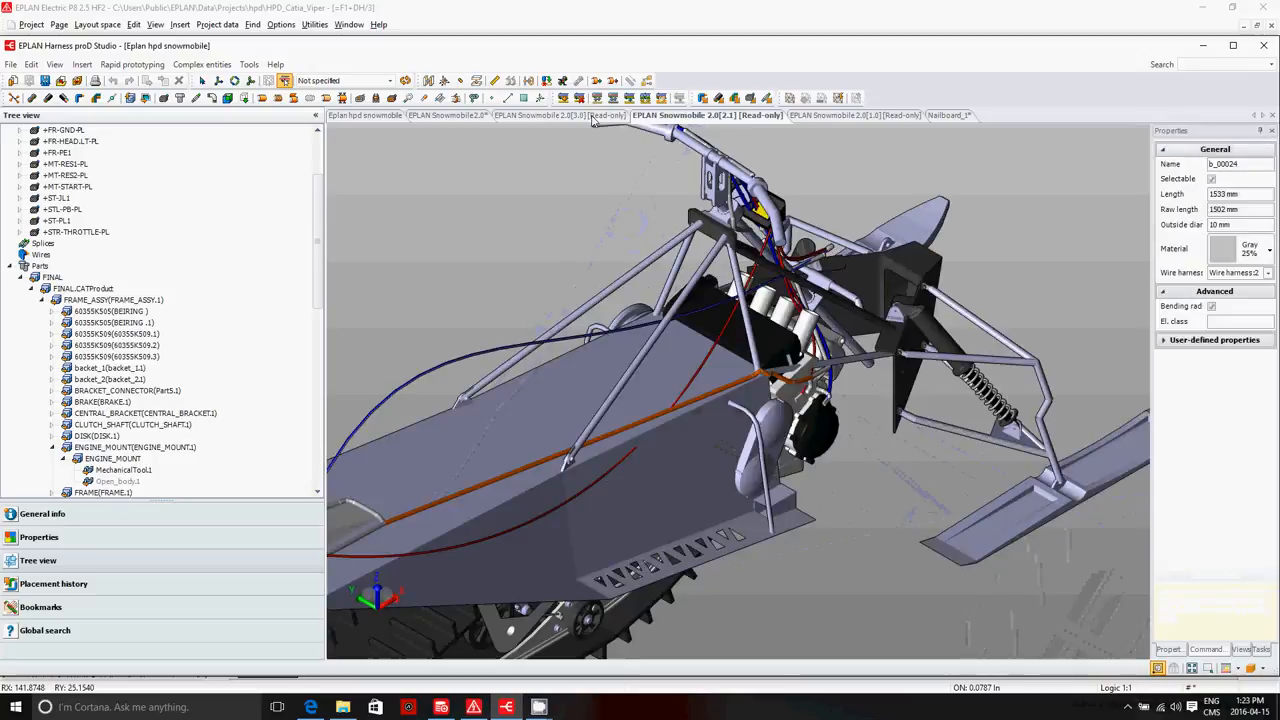
pyautogui.scroll(-2, 795, 319)
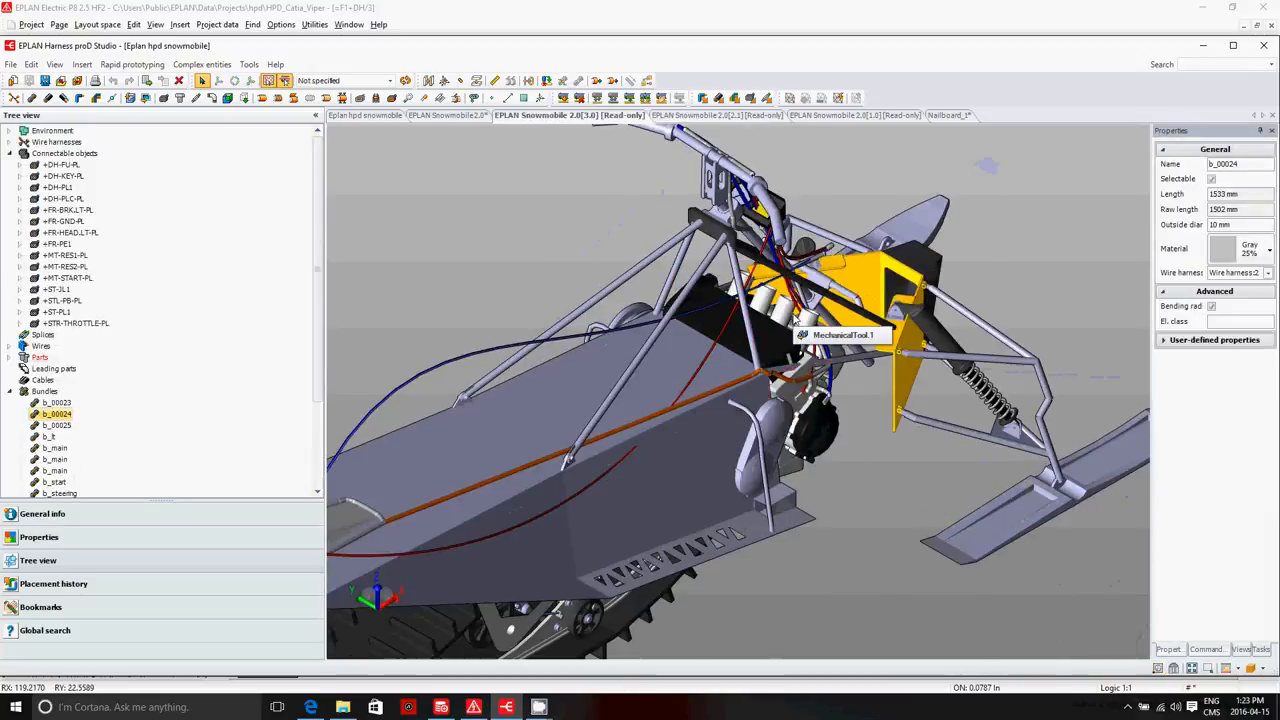
pyautogui.scroll(2, 408, 502)
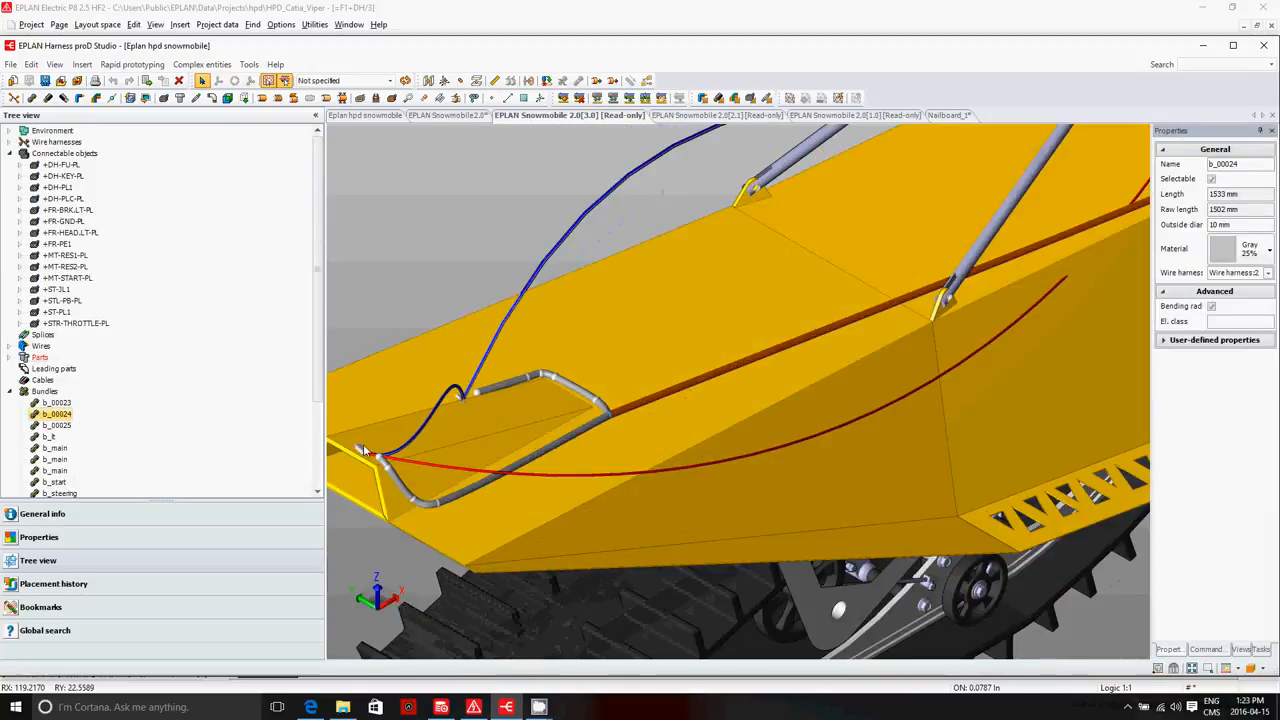
pyautogui.click(363, 444)
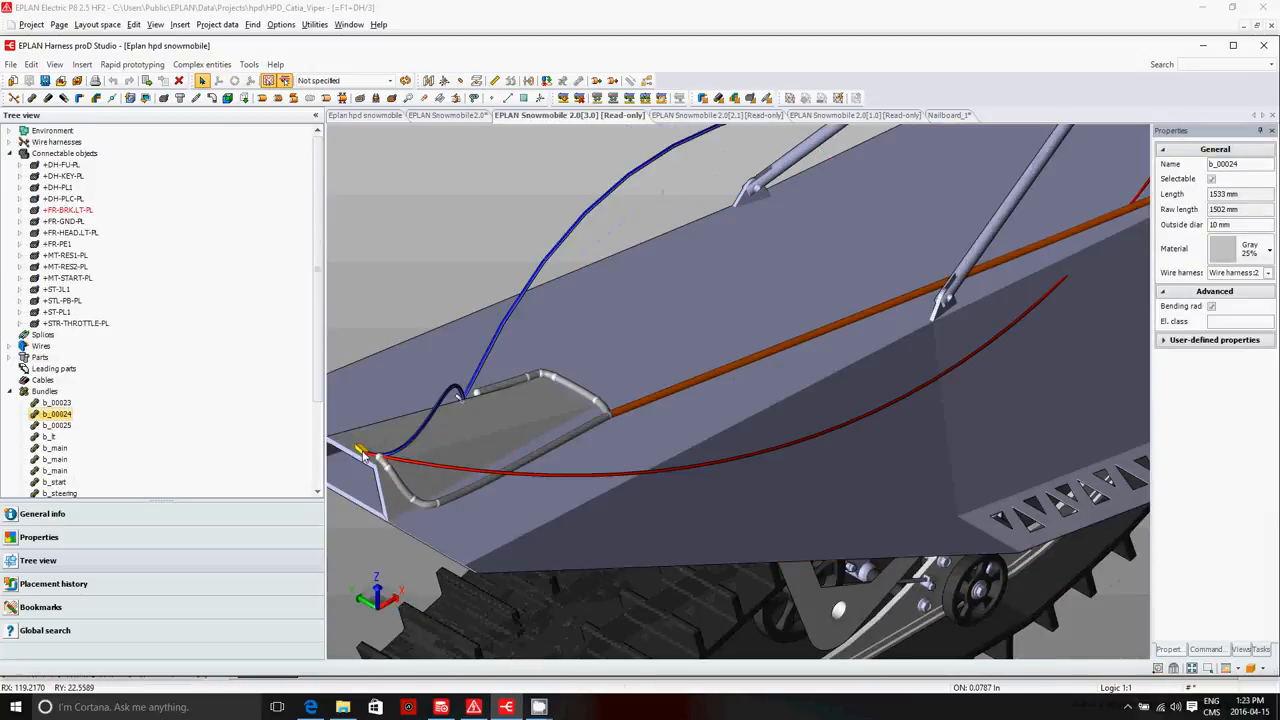
pyautogui.click(433, 467)
pyautogui.scroll(-3, 930, 431)
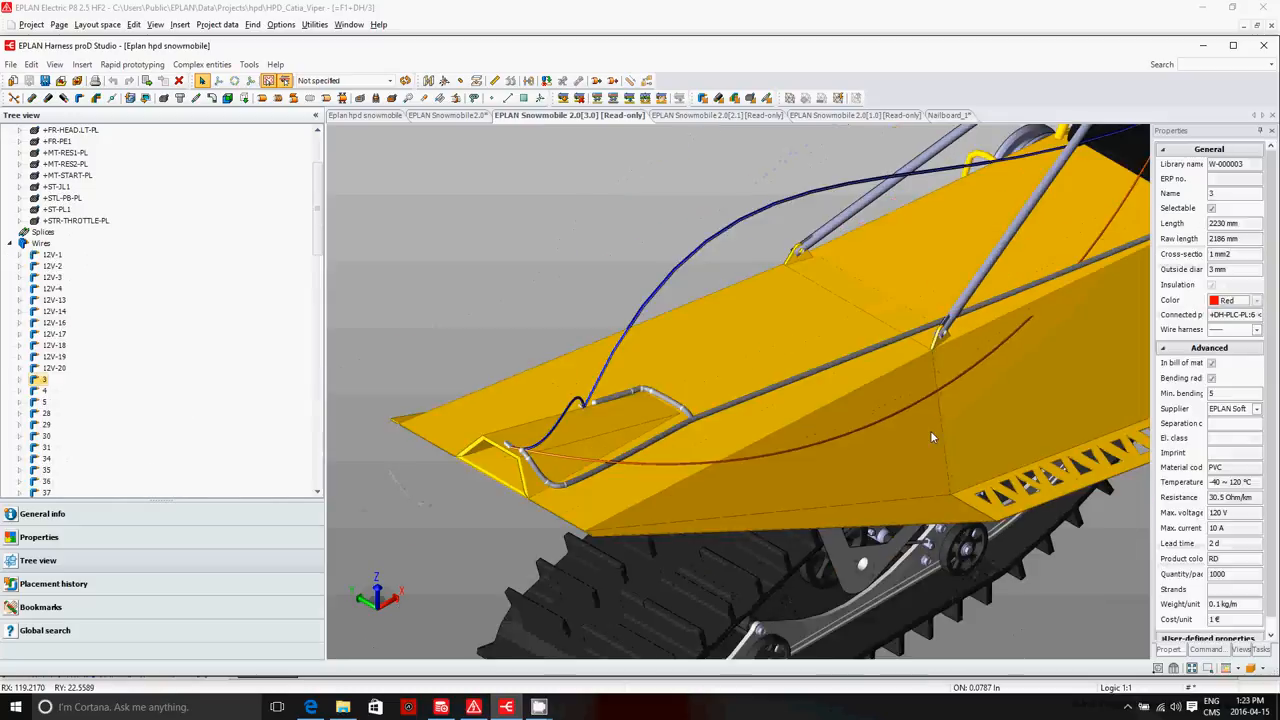
pyautogui.scroll(1, 930, 431)
pyautogui.scroll(-2, 999, 345)
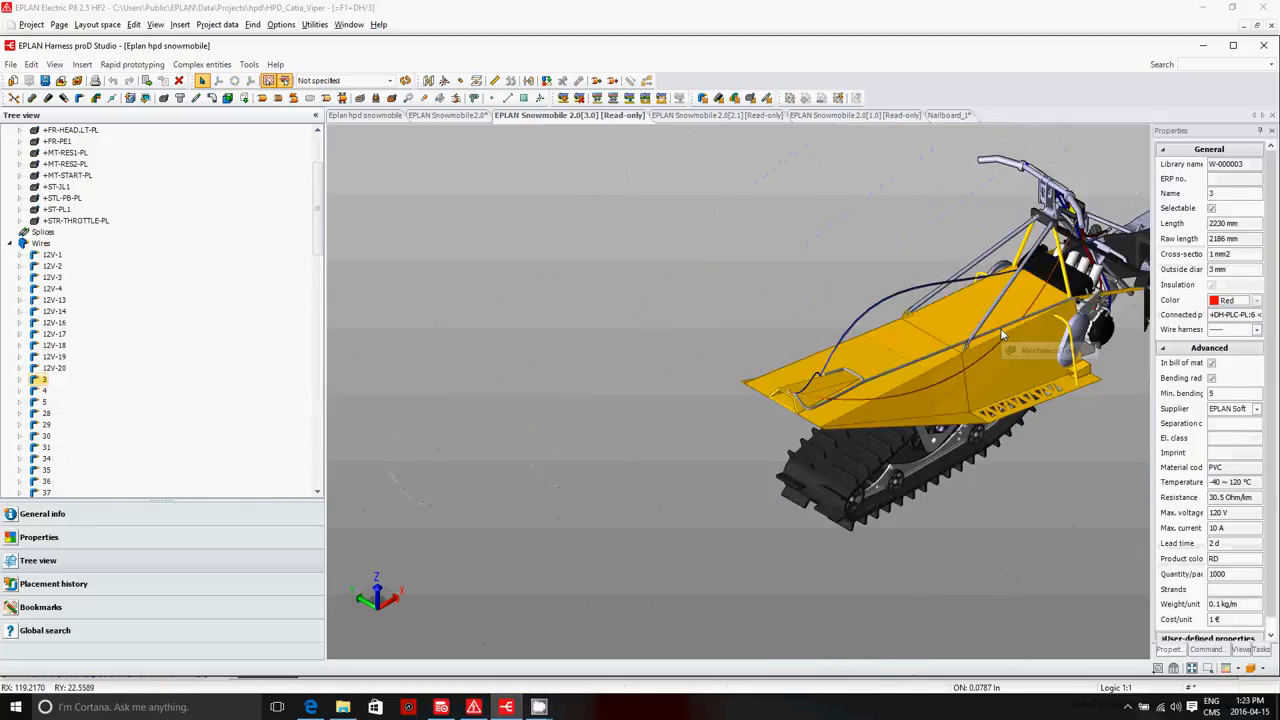
pyautogui.scroll(3, 1083, 218)
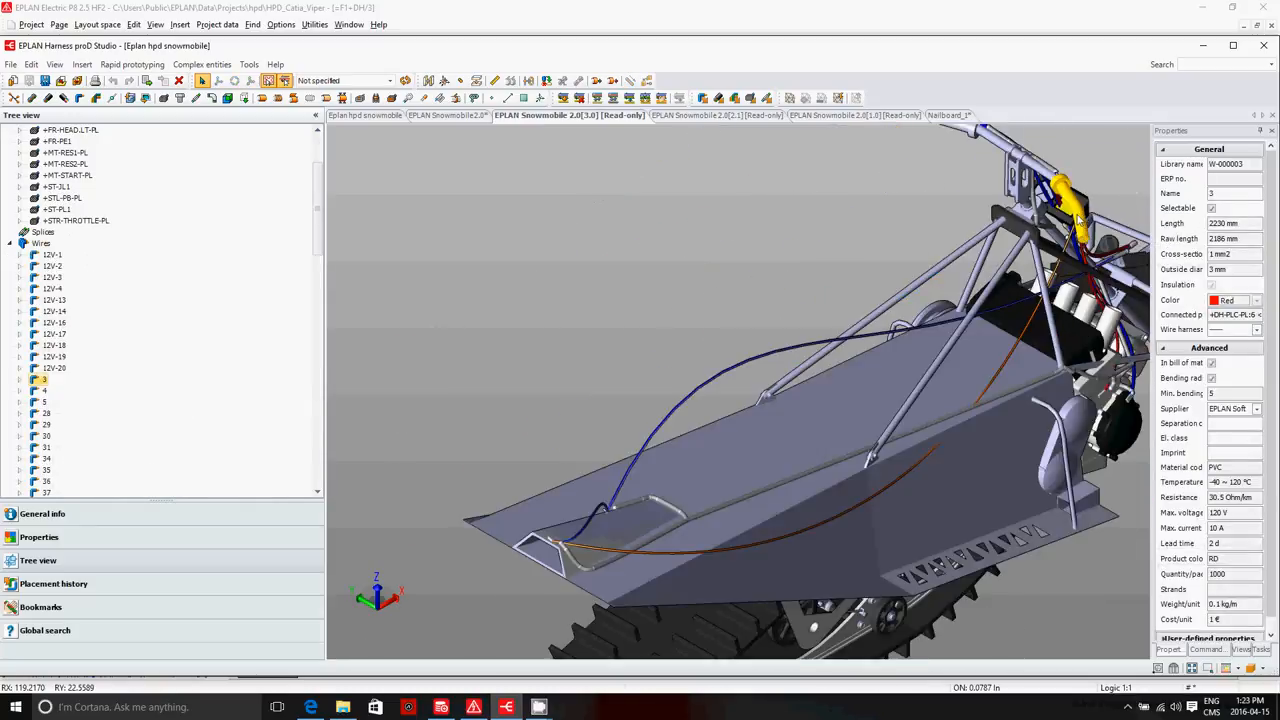
# Open the EPLAN Snowmobile 2.0 workspace and check the properties of the b_str and b_steering bundles in the handlebar harness
pyautogui.click(445, 115)
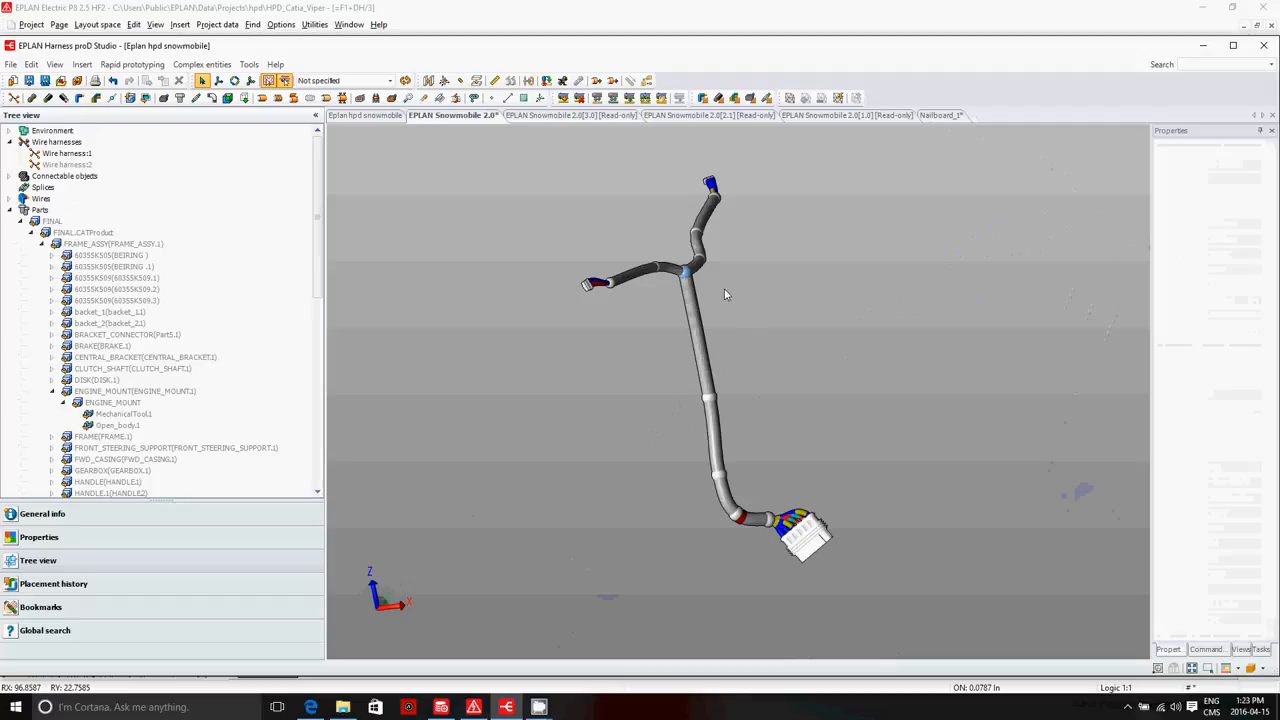
pyautogui.click(657, 274)
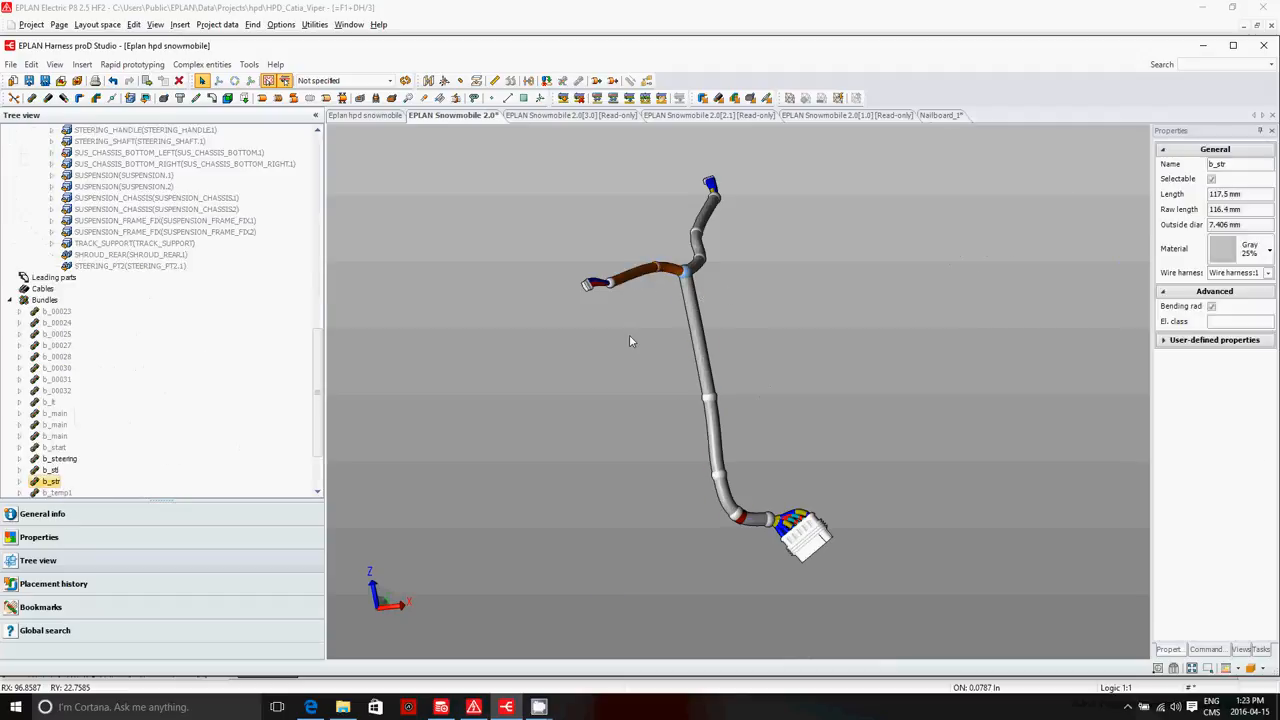
pyautogui.click(697, 337)
# Show Wire harness:2 alongside the handlebar harness and bring both harnesses into view
pyautogui.moveTo(317, 392); pyautogui.dragTo(345, 174)
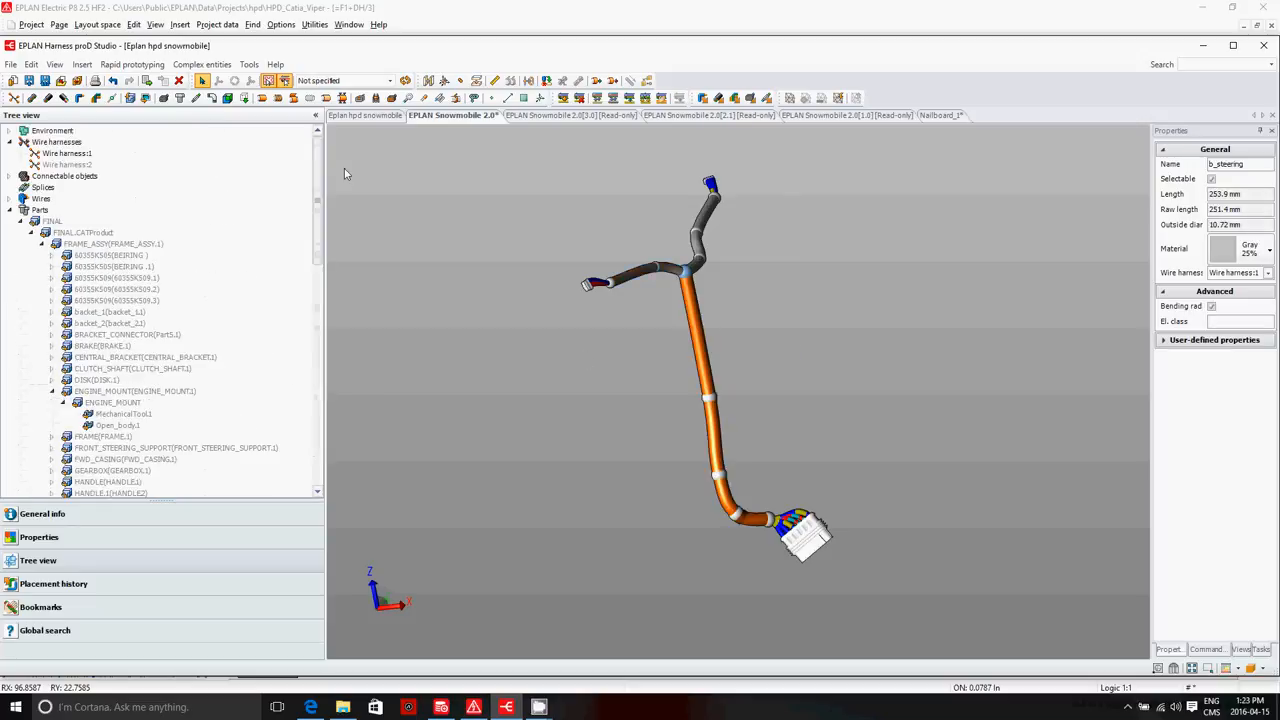
pyautogui.click(55, 165)
pyautogui.rightClick(58, 166)
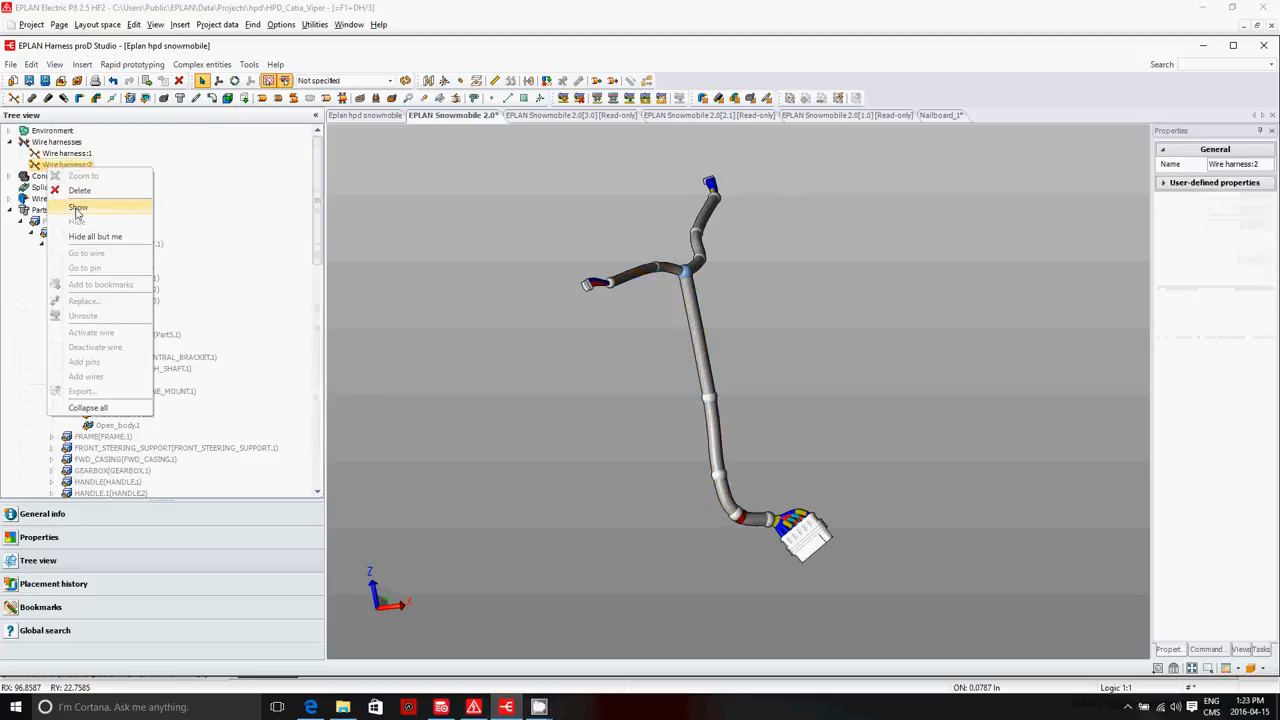
pyautogui.click(80, 212)
pyautogui.scroll(1, 697, 163)
pyautogui.scroll(-4, 697, 163)
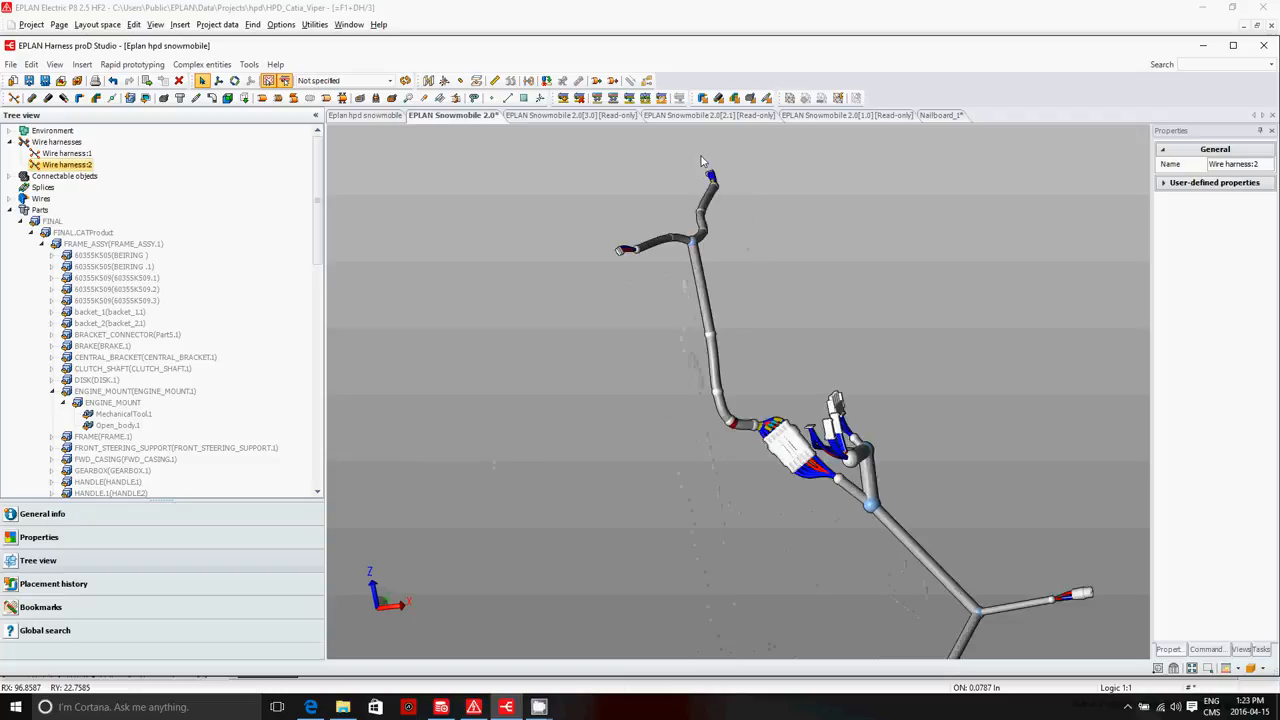
pyautogui.scroll(-3, 972, 321)
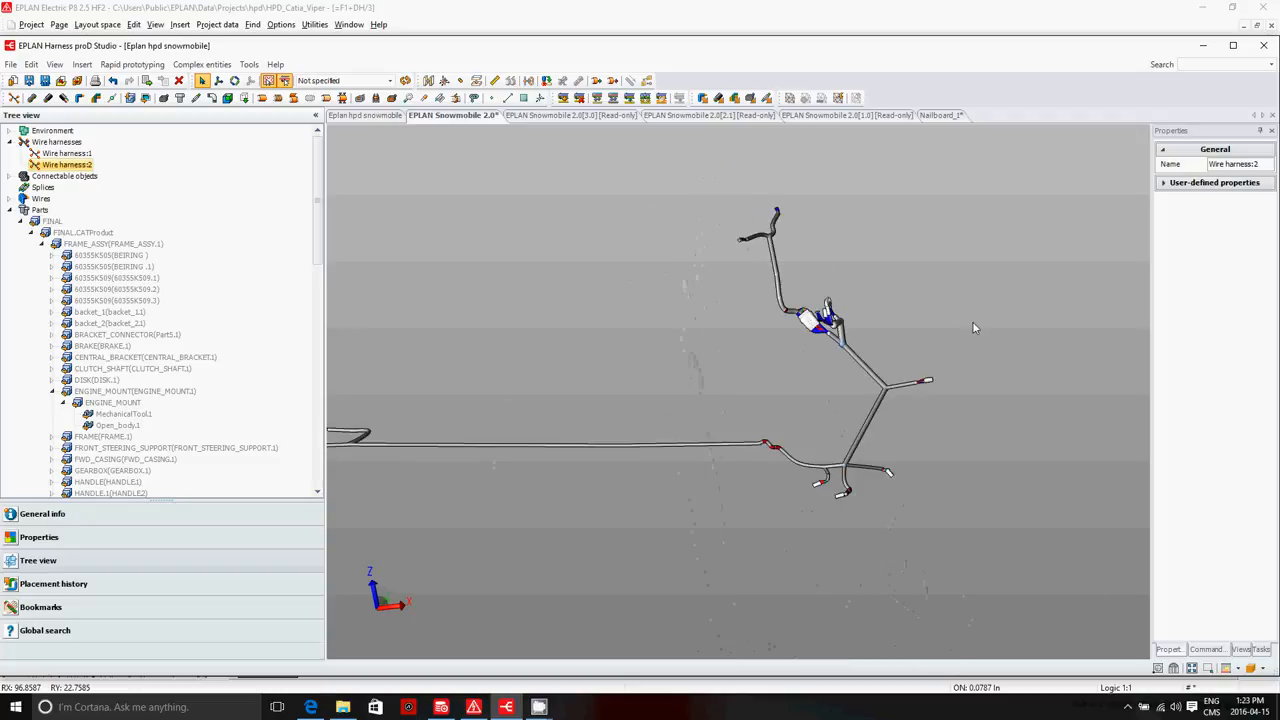
# Show the FRAME_ASSY assembly around the harnesses
pyautogui.click(83, 232)
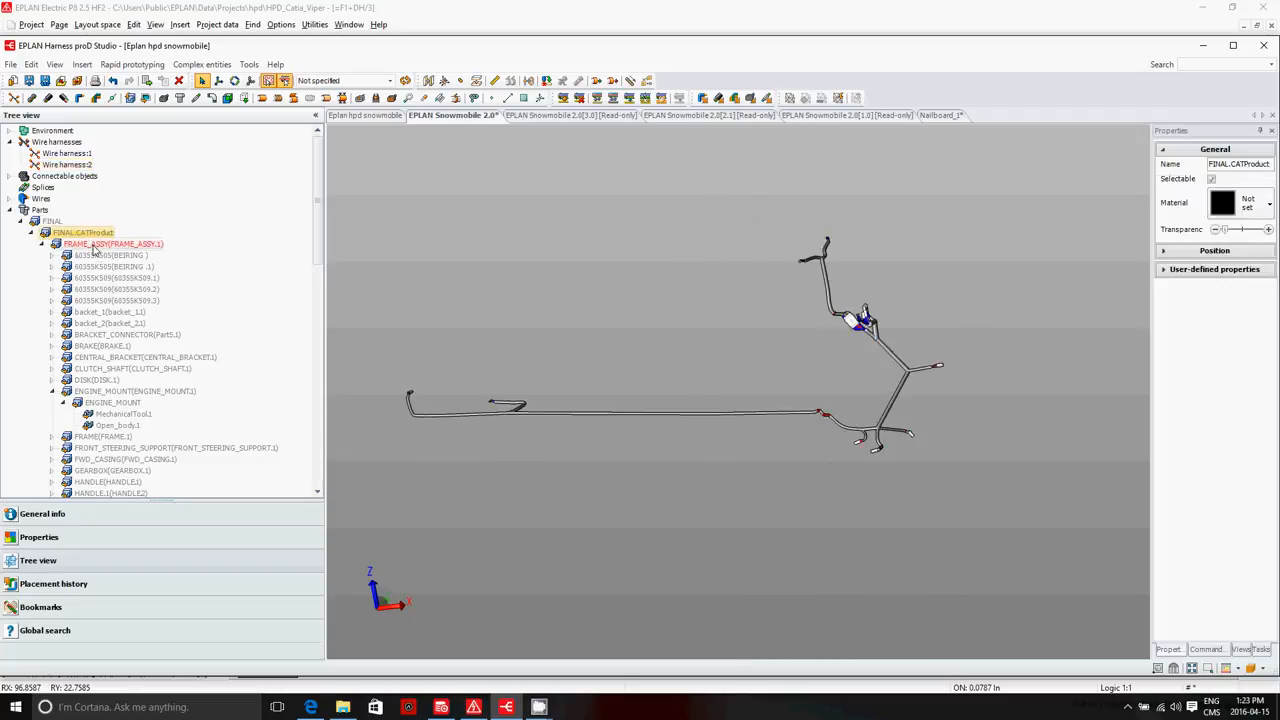
pyautogui.click(93, 249)
pyautogui.rightClick(95, 249)
pyautogui.click(120, 285)
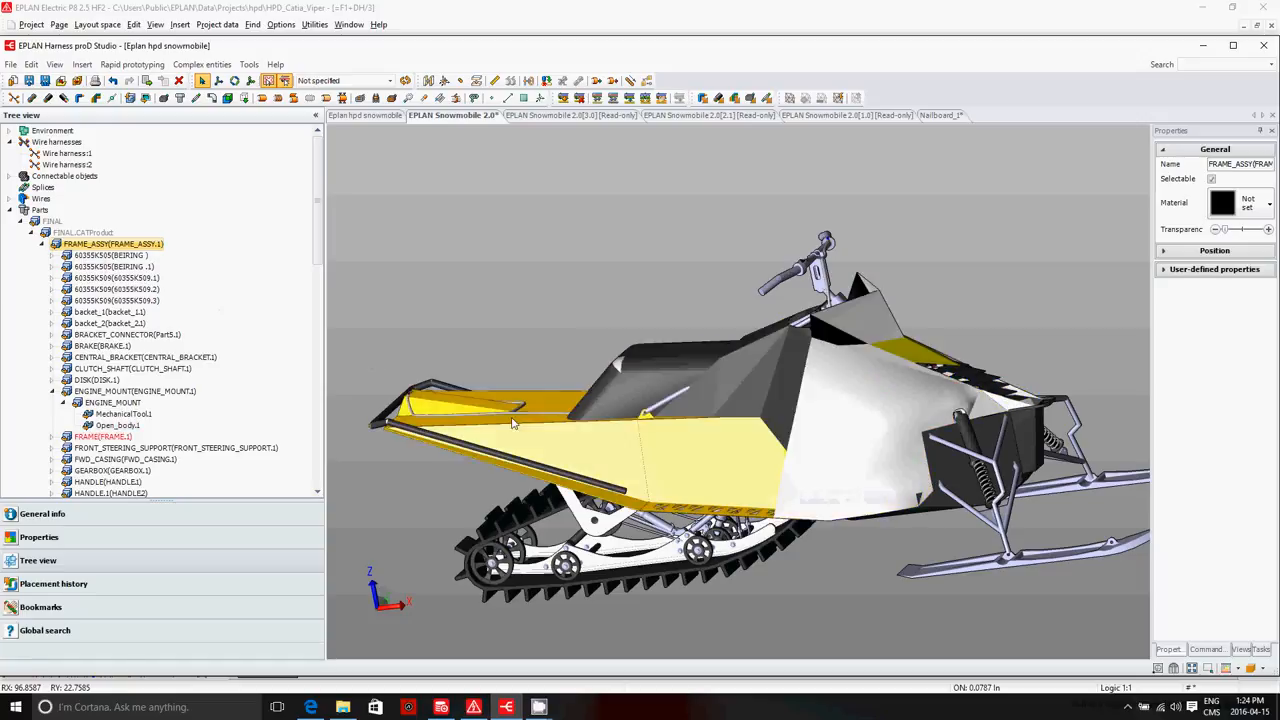
# Widen the rear bundle's lower bend by moving its corner control point rearward and the neighbouring point forward along the X axis
pyautogui.moveTo(490, 419); pyautogui.dragTo(399, 399, button='middle')
pyautogui.scroll(5, 400, 405)
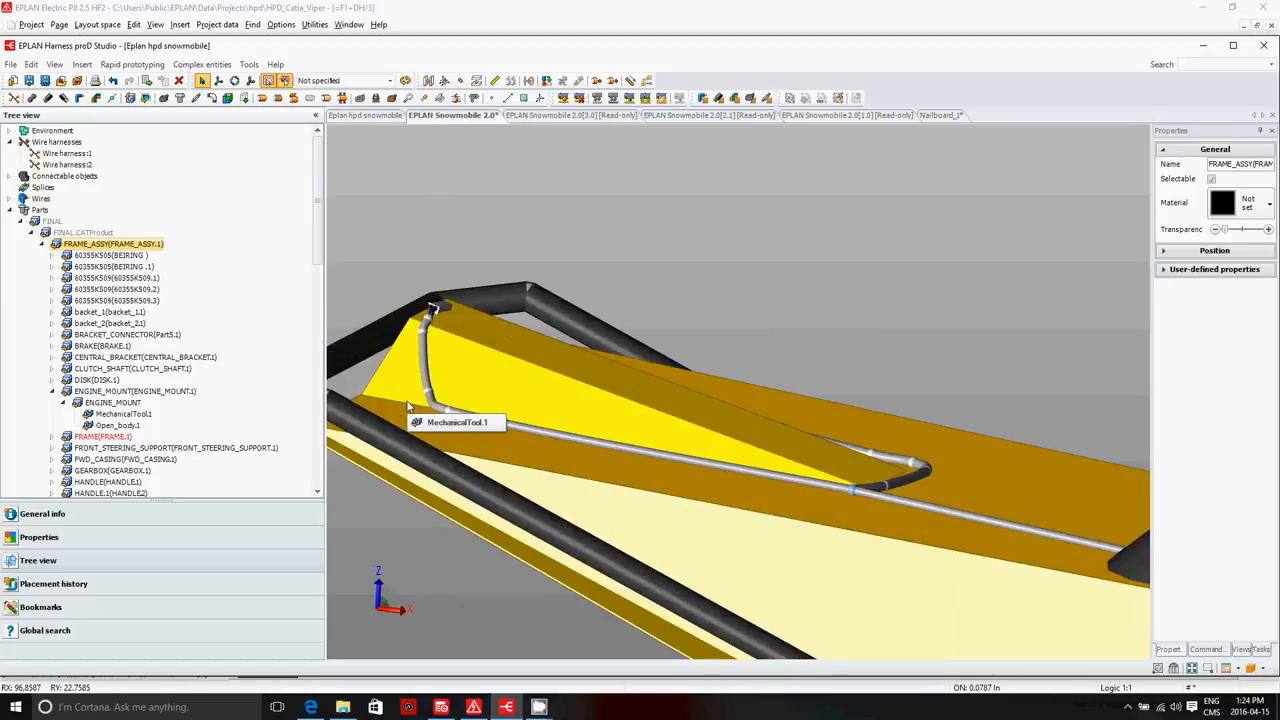
pyautogui.click(218, 80)
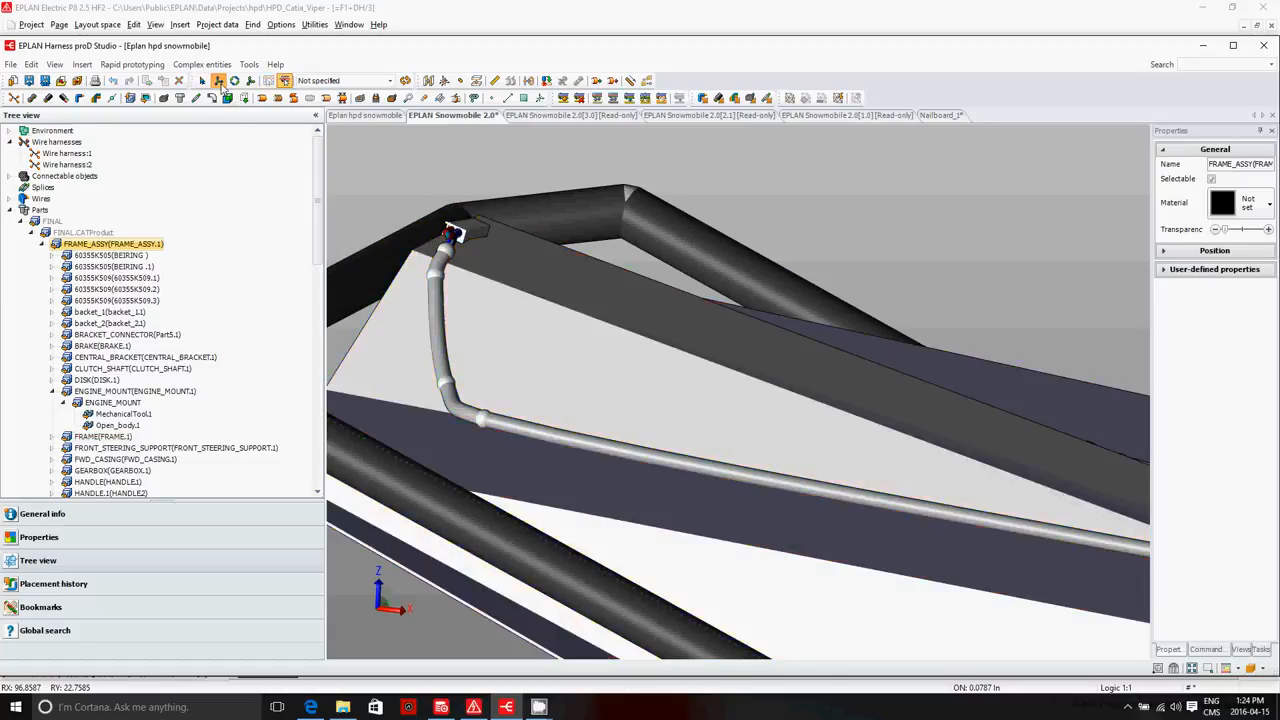
pyautogui.click(446, 388)
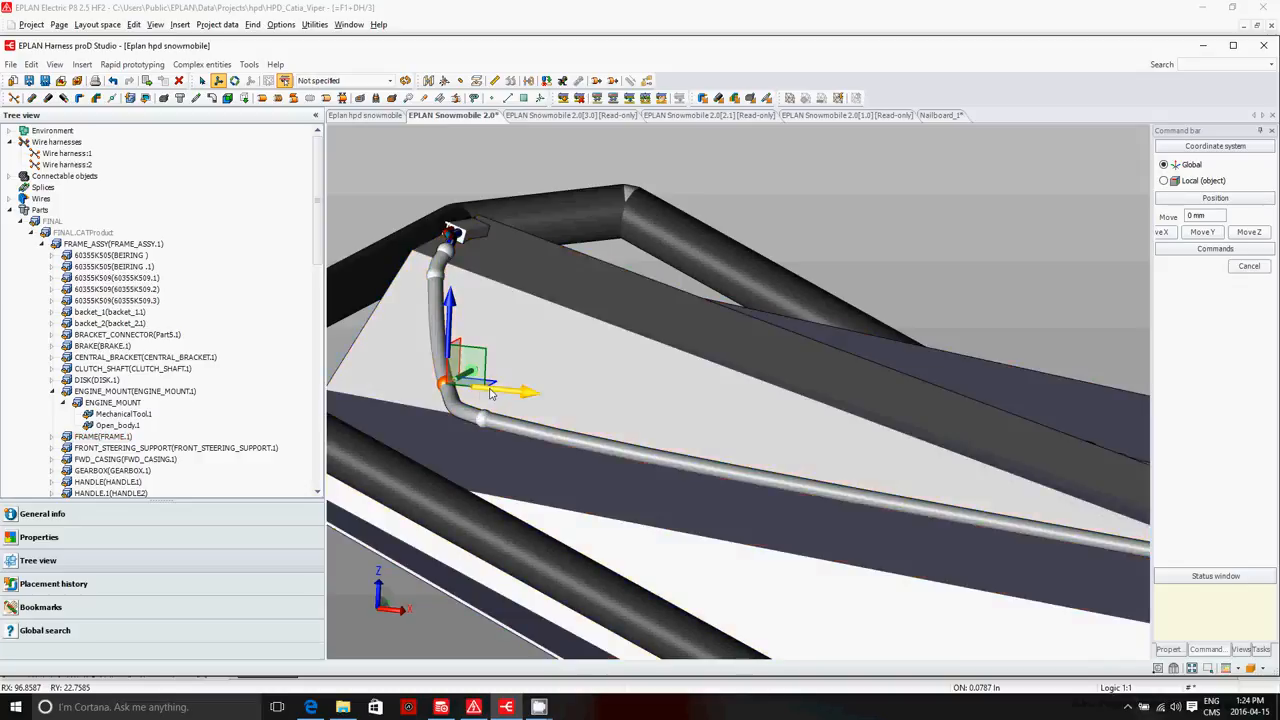
pyautogui.moveTo(493, 392); pyautogui.dragTo(462, 392)
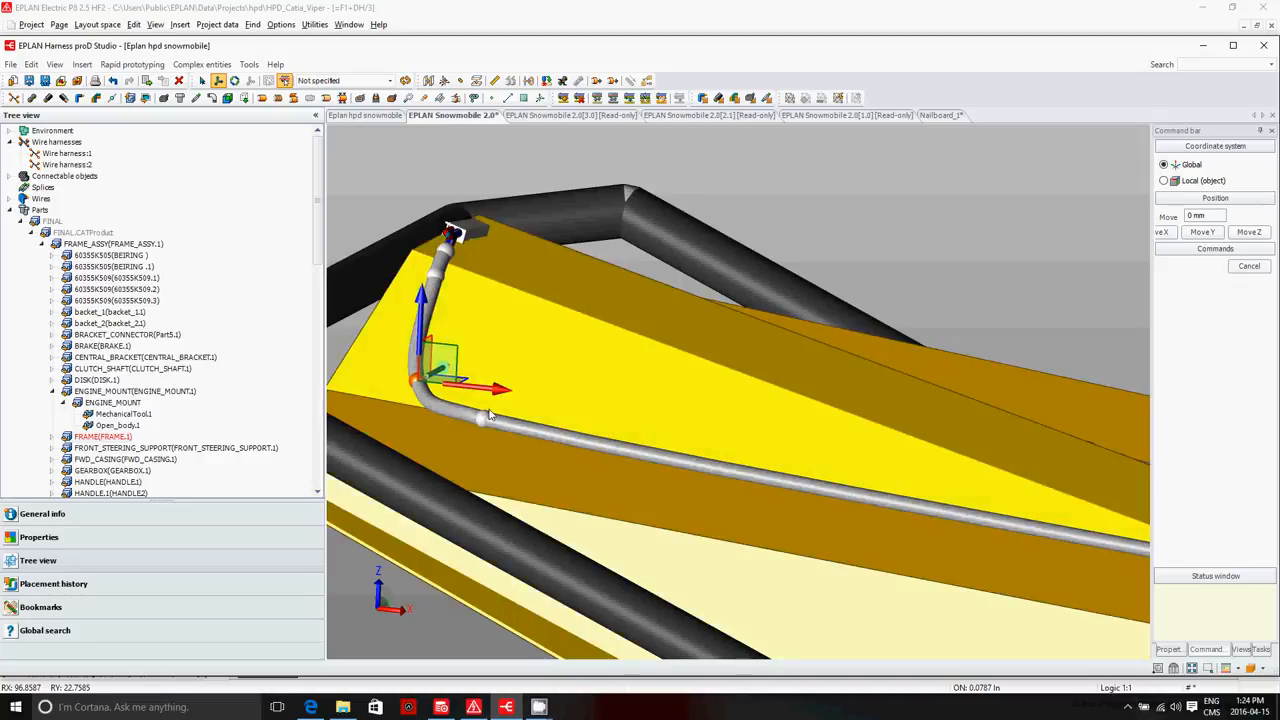
pyautogui.click(484, 419)
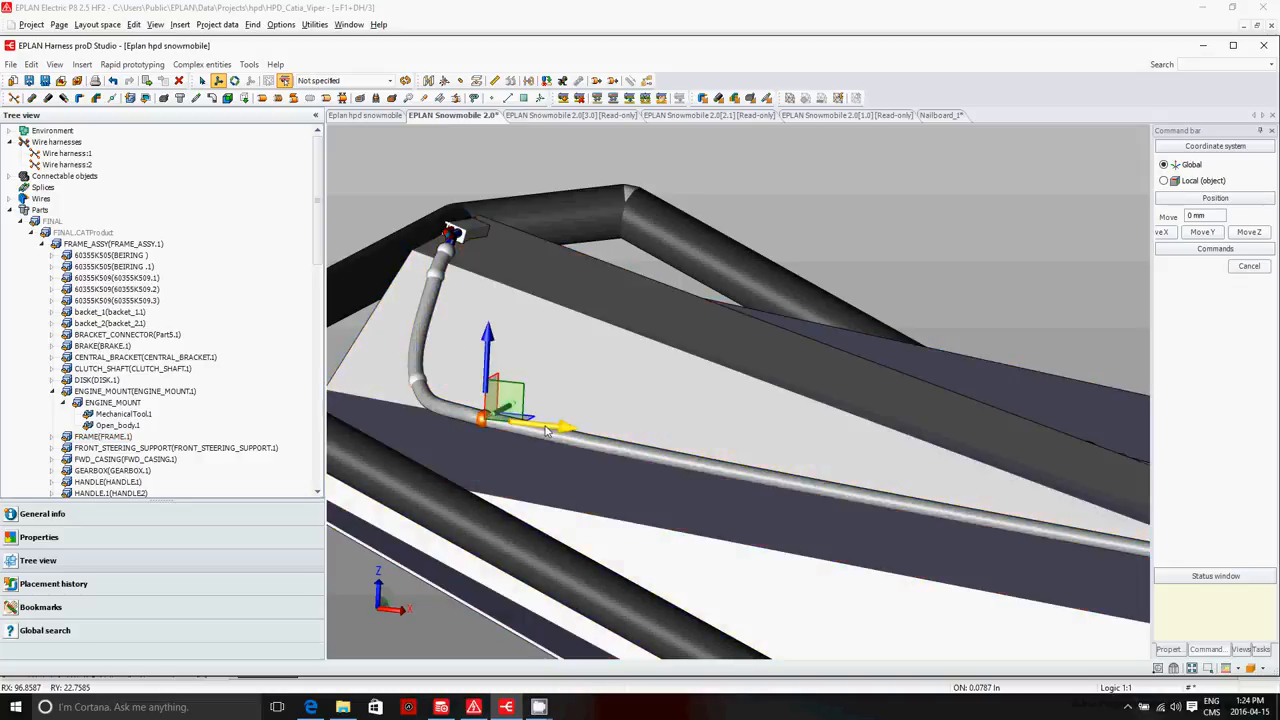
pyautogui.moveTo(546, 430); pyautogui.dragTo(585, 432)
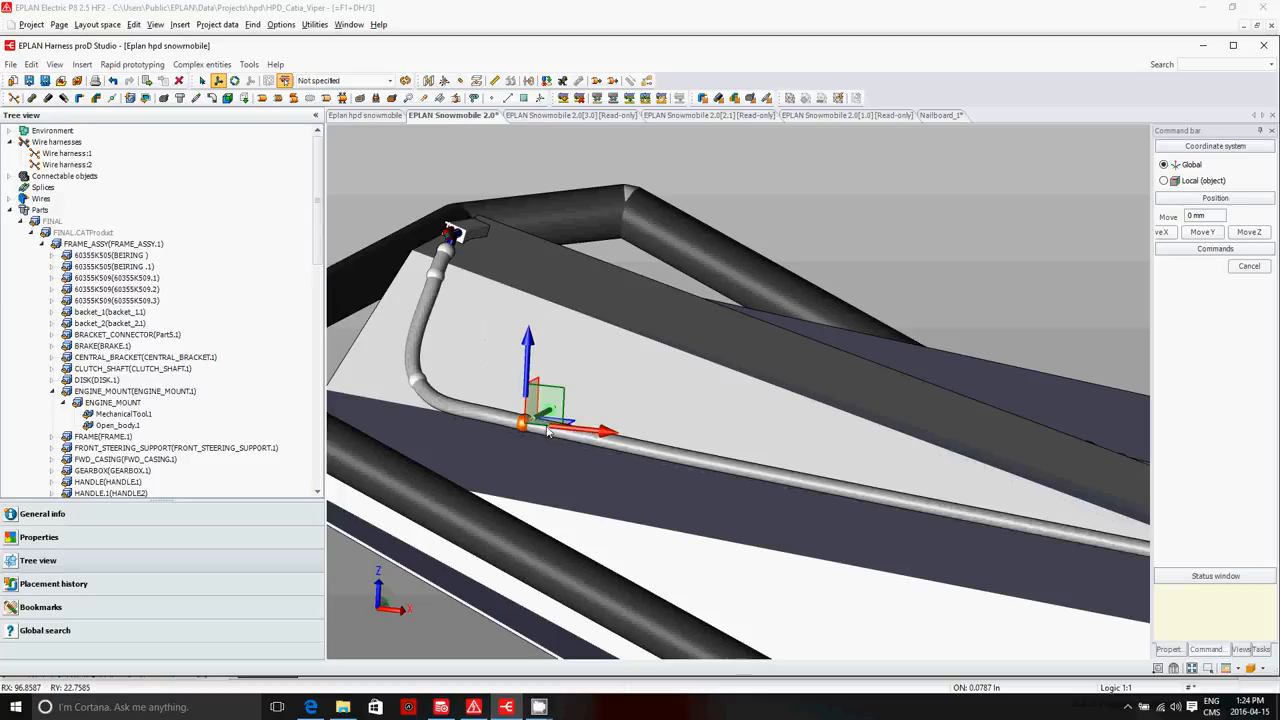
# Hide the Open_body.1 bodywork covering the engine area
pyautogui.moveTo(497, 444); pyautogui.dragTo(563, 412, button='middle')
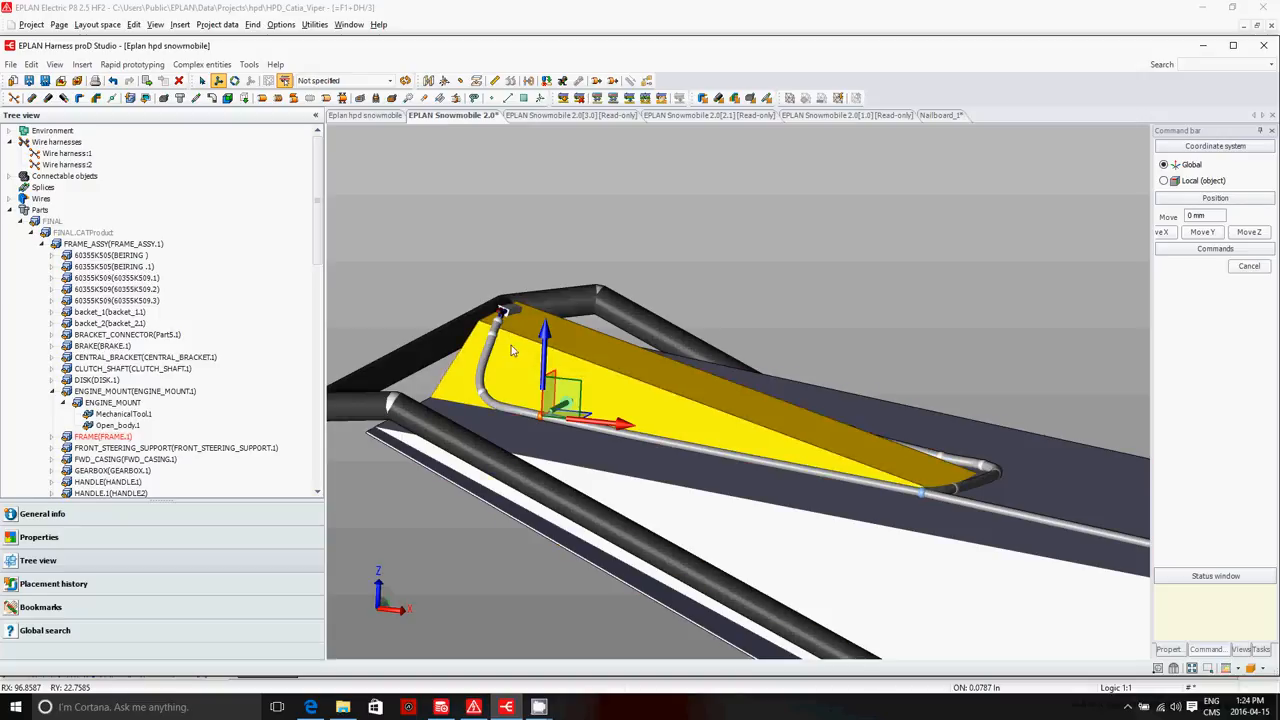
pyautogui.scroll(3, 455, 284)
pyautogui.scroll(-8, 455, 284)
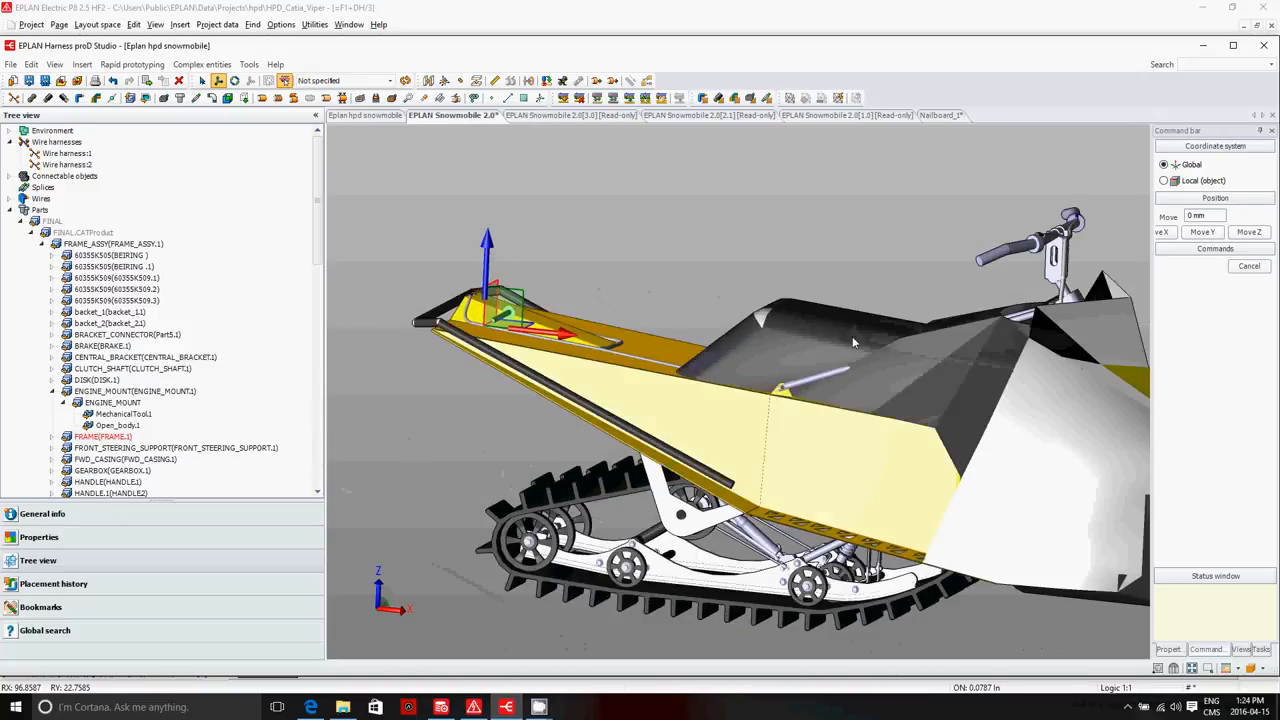
pyautogui.click(1093, 432)
pyautogui.rightClick(1091, 432)
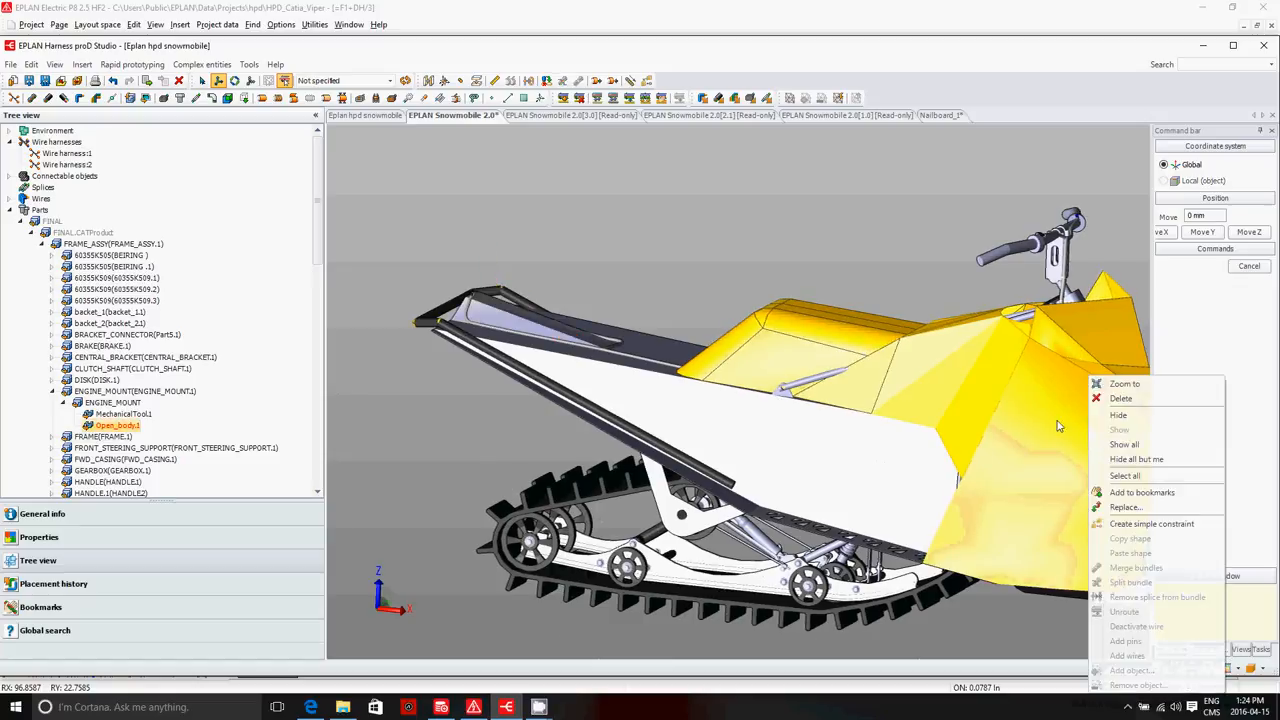
pyautogui.click(1136, 420)
# Lower the control point at the main bundle's first red bend beside the frame tube along the Z axis
pyautogui.scroll(5, 1100, 485)
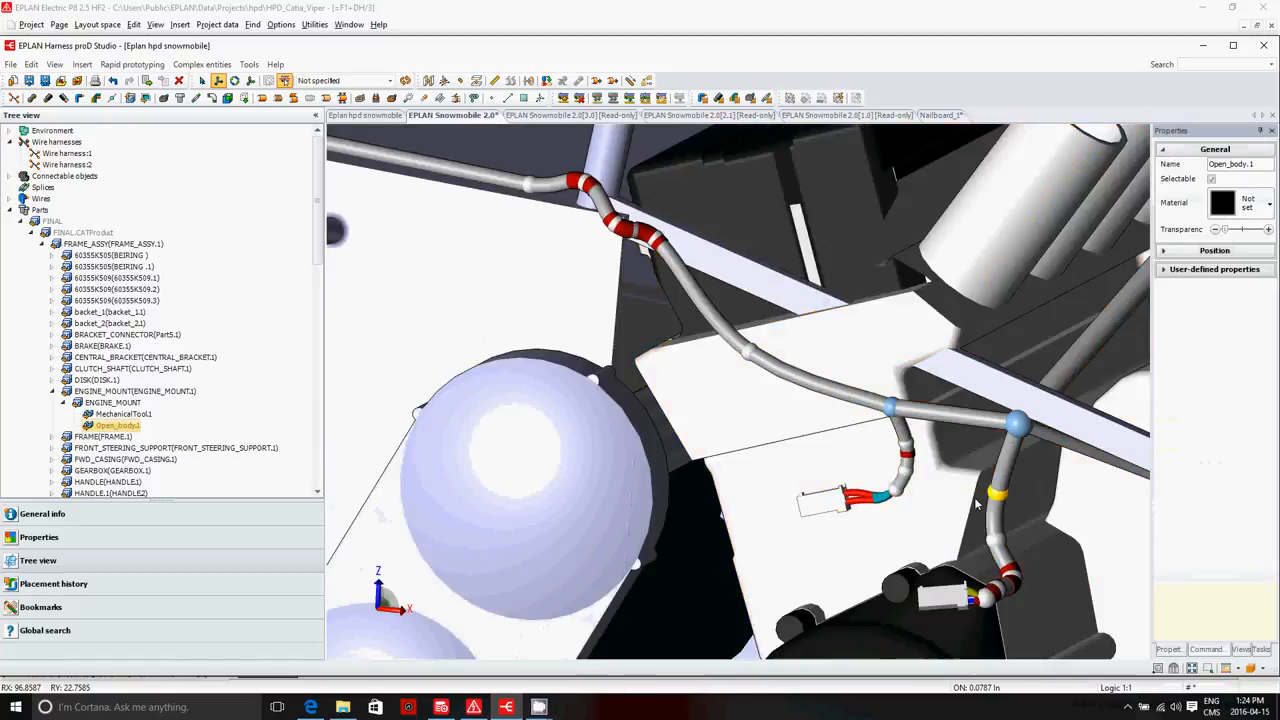
pyautogui.scroll(2, 977, 503)
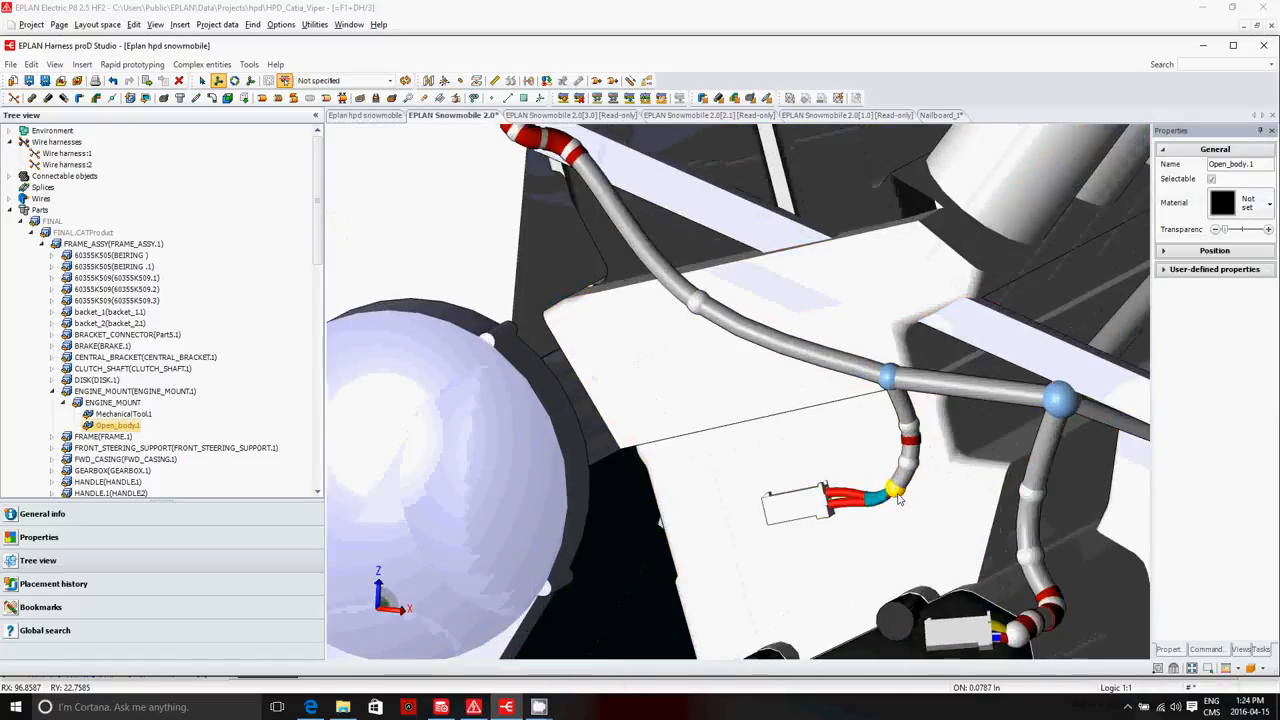
pyautogui.click(912, 432)
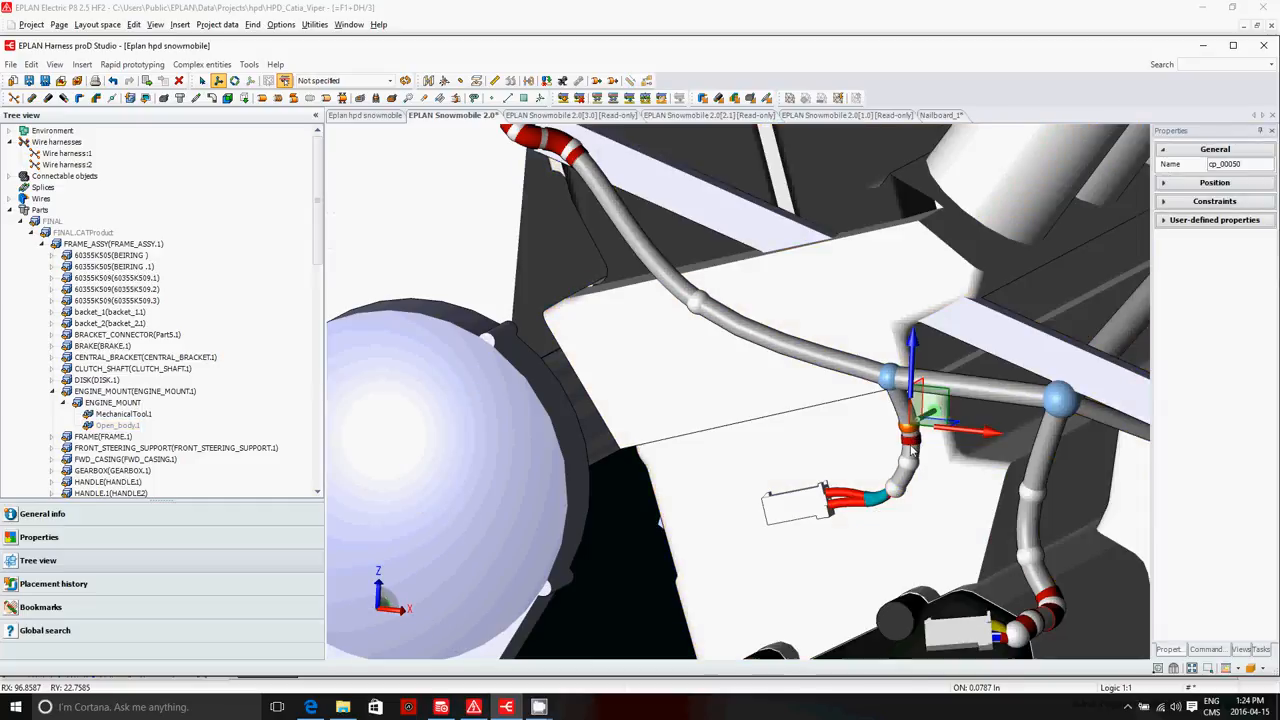
pyautogui.scroll(-2, 566, 274)
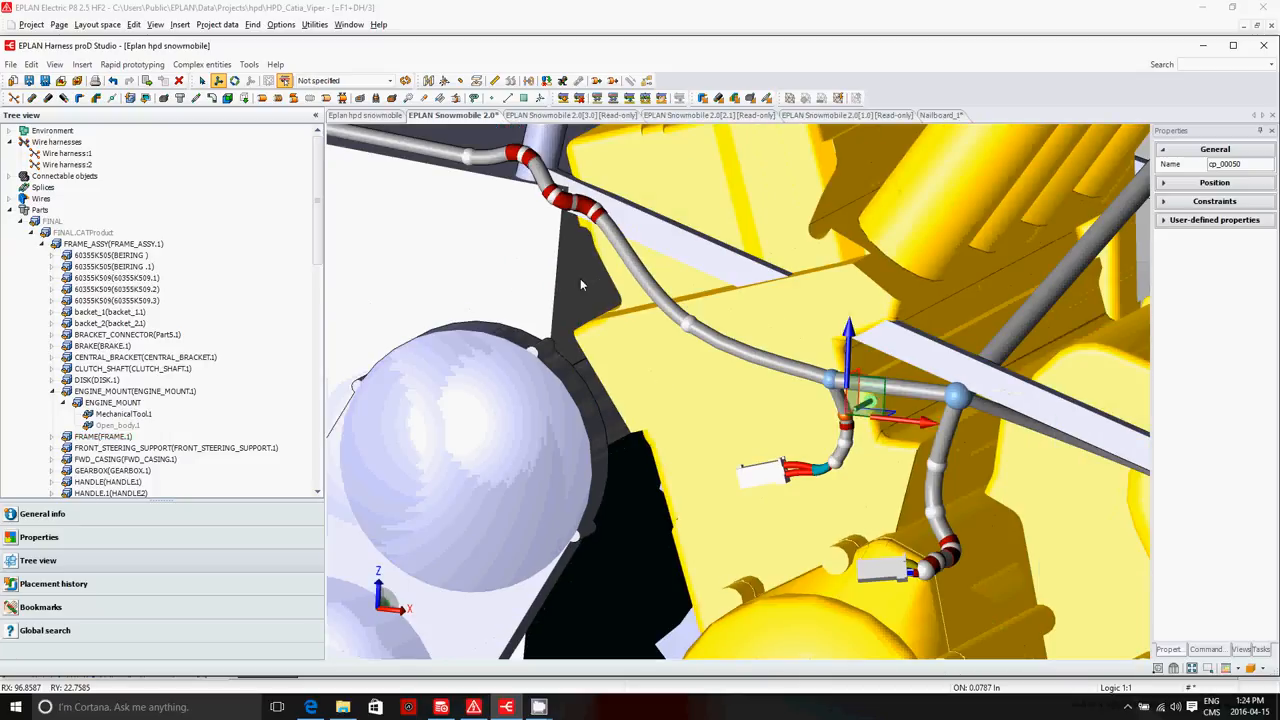
pyautogui.scroll(2, 533, 157)
pyautogui.click(535, 156)
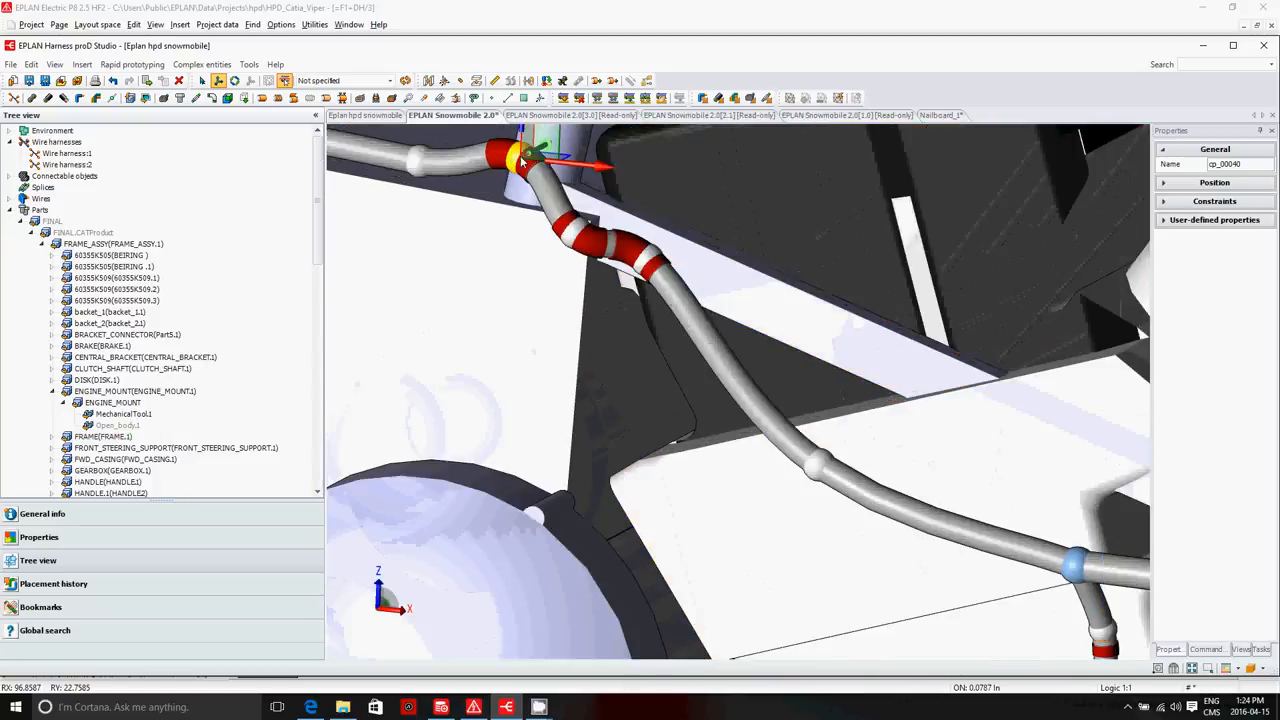
pyautogui.scroll(-3, 535, 152)
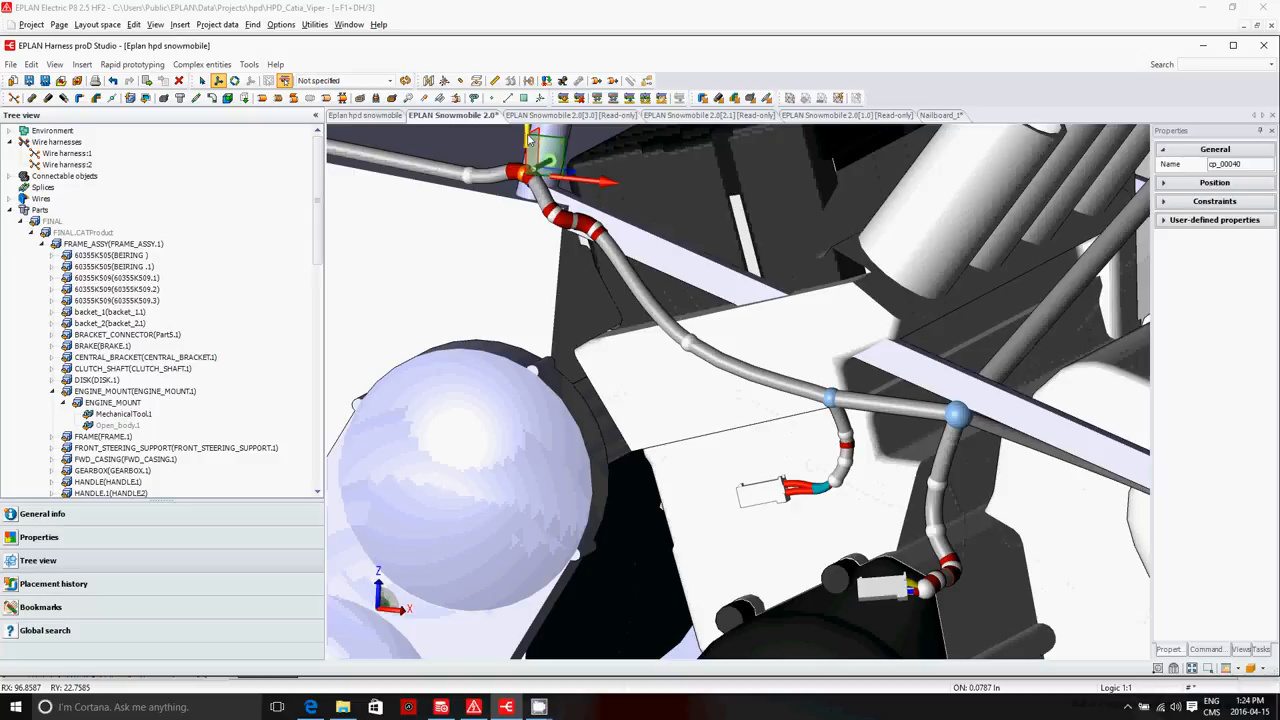
pyautogui.moveTo(527, 125); pyautogui.dragTo(530, 148)
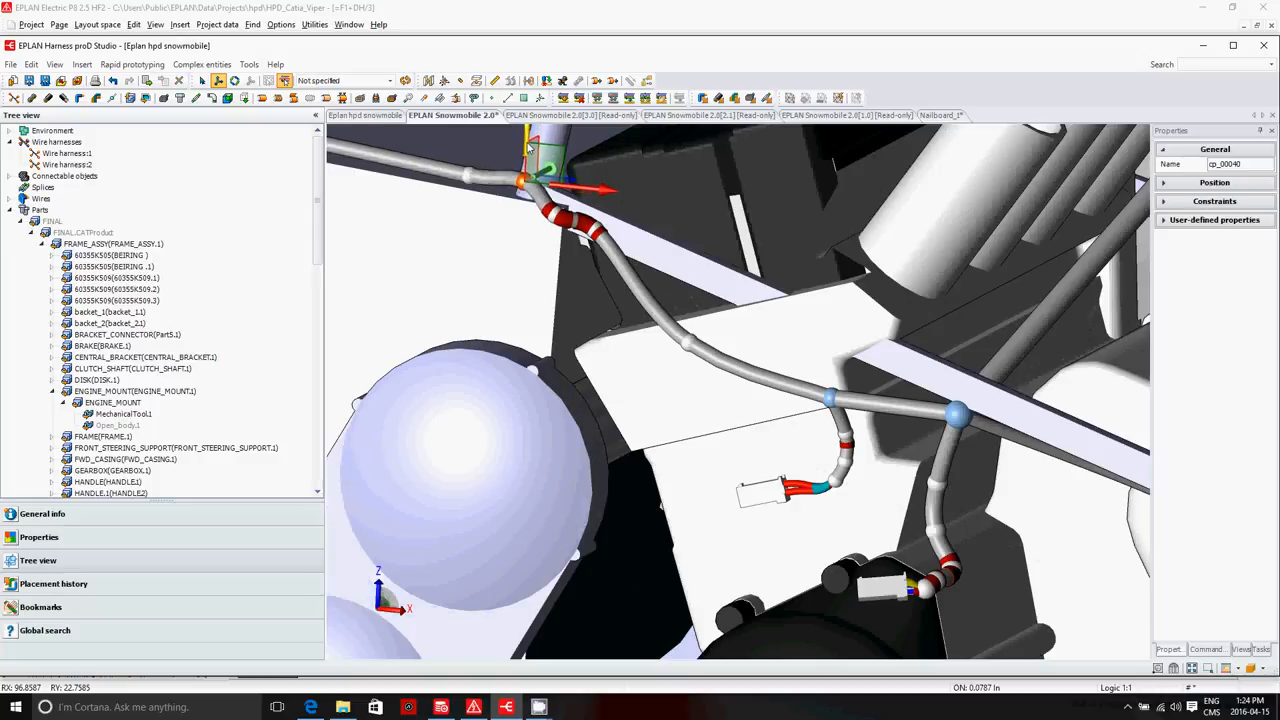
# Smooth the remaining red bends by raising the second control point slightly, then shifting the third forward along X and lowering it along Z
pyautogui.click(564, 216)
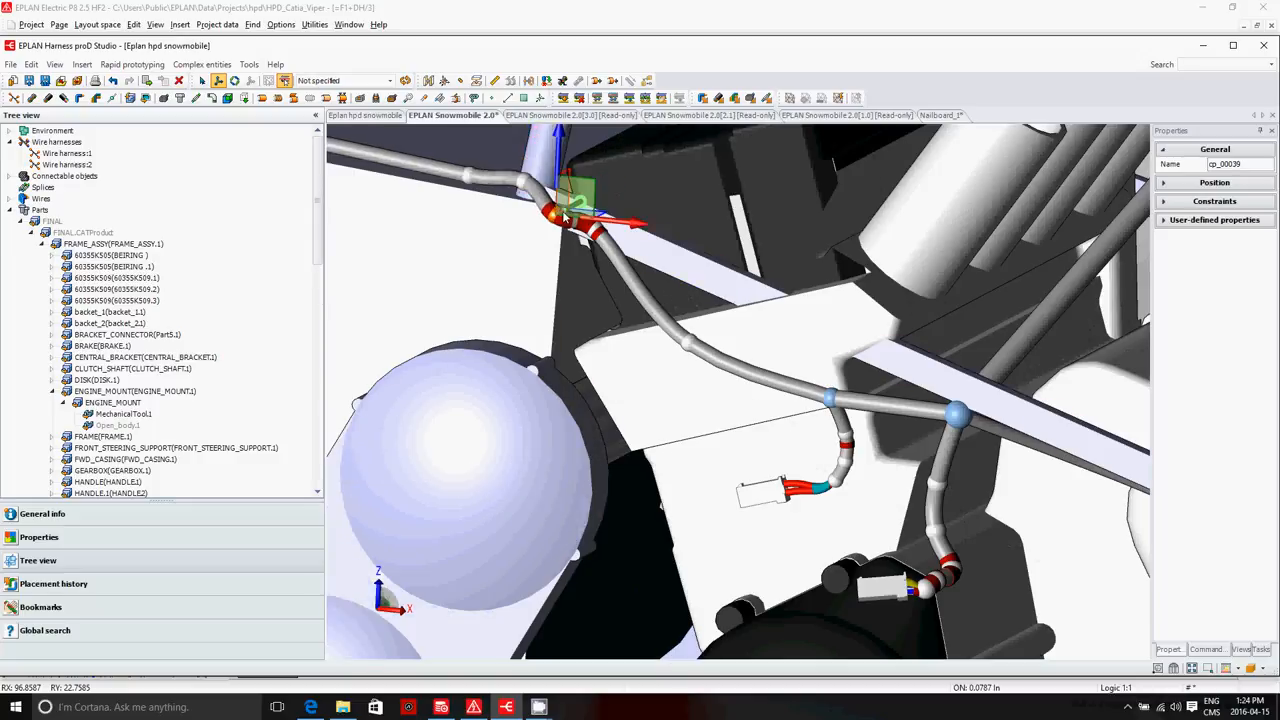
pyautogui.moveTo(573, 214); pyautogui.dragTo(571, 200)
pyautogui.click(603, 229)
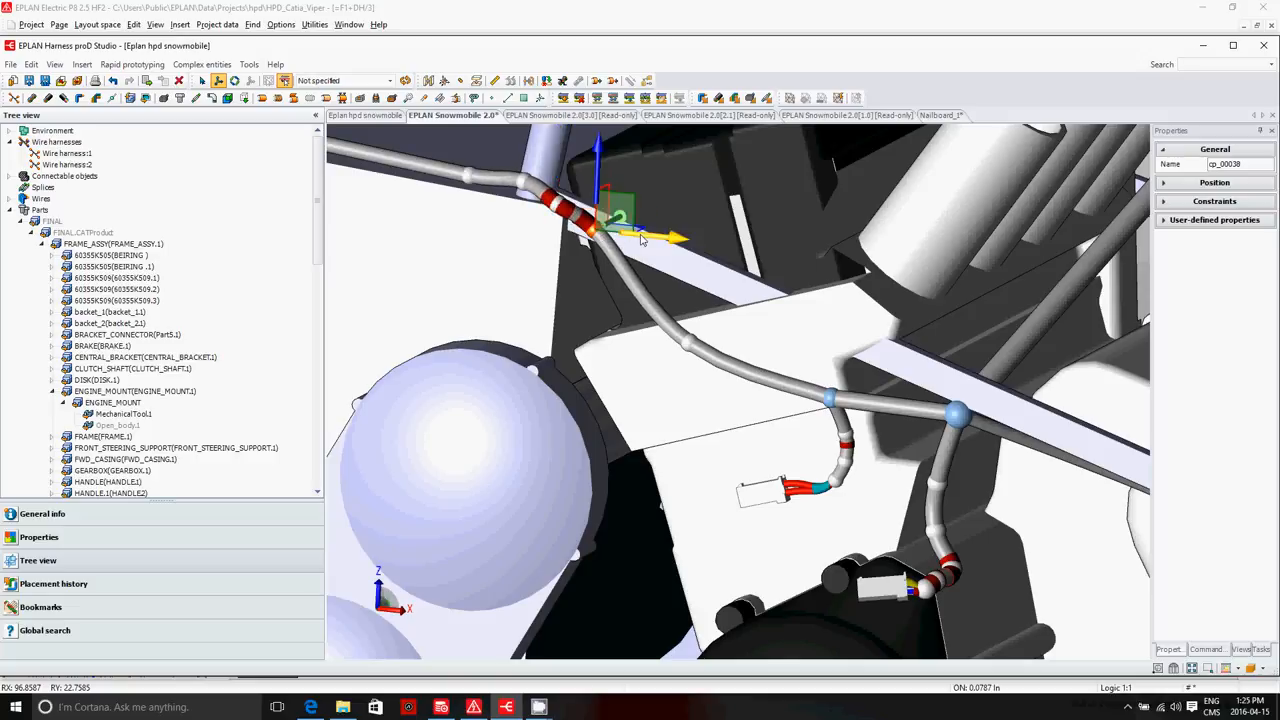
pyautogui.moveTo(640, 238); pyautogui.dragTo(666, 240)
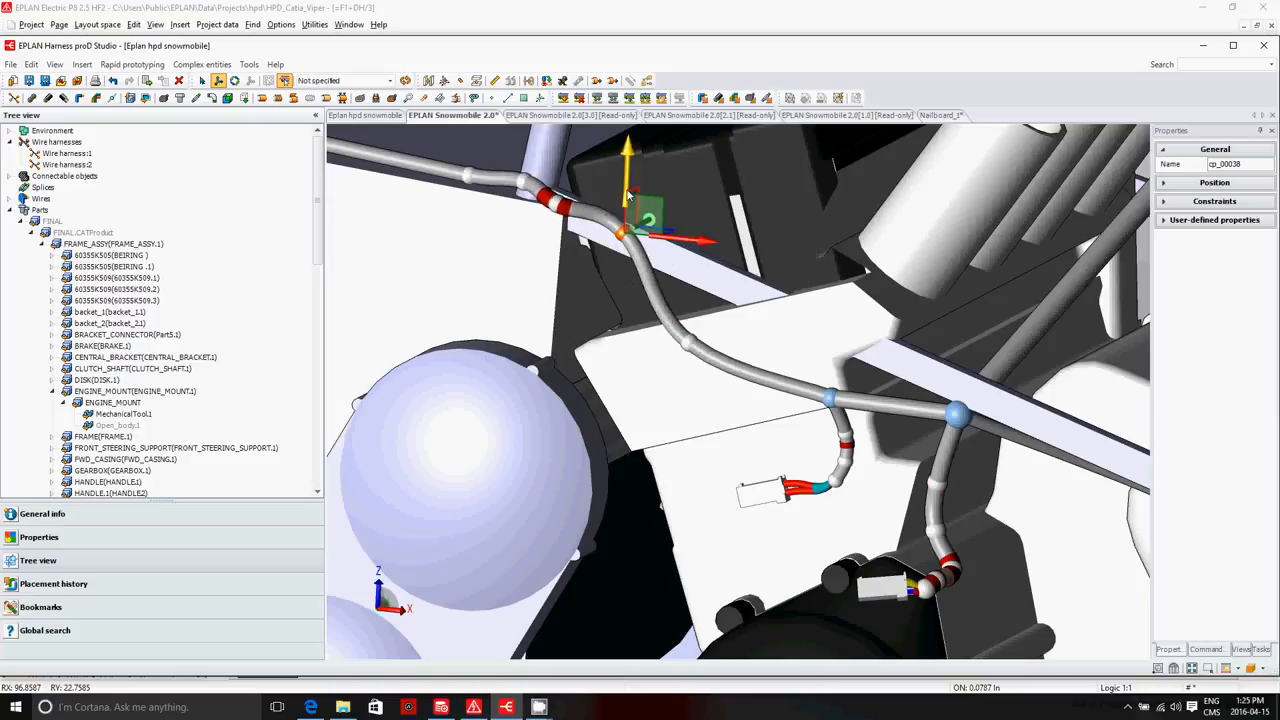
pyautogui.moveTo(628, 196); pyautogui.dragTo(629, 206)
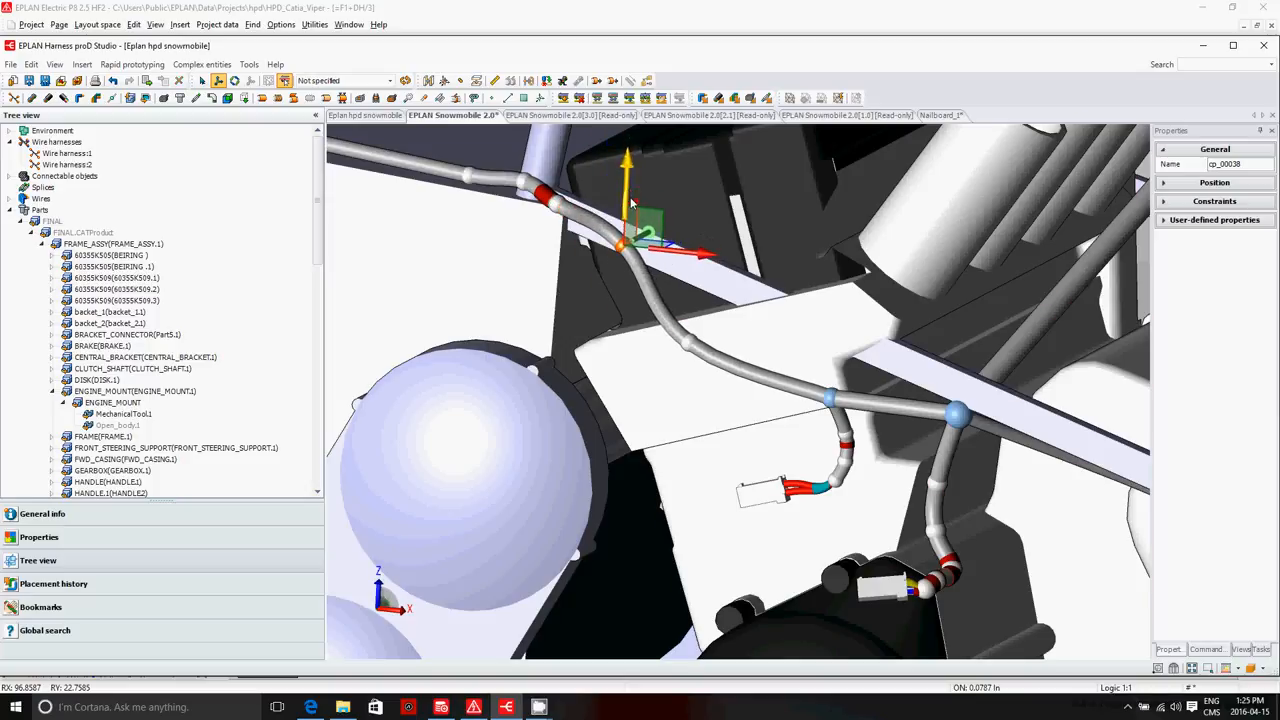
# Raise the control point before the main bundle's last red bend slightly along Z and shift the neighbouring point forward along X
pyautogui.moveTo(629, 207); pyautogui.dragTo(629, 202)
pyautogui.click(562, 205)
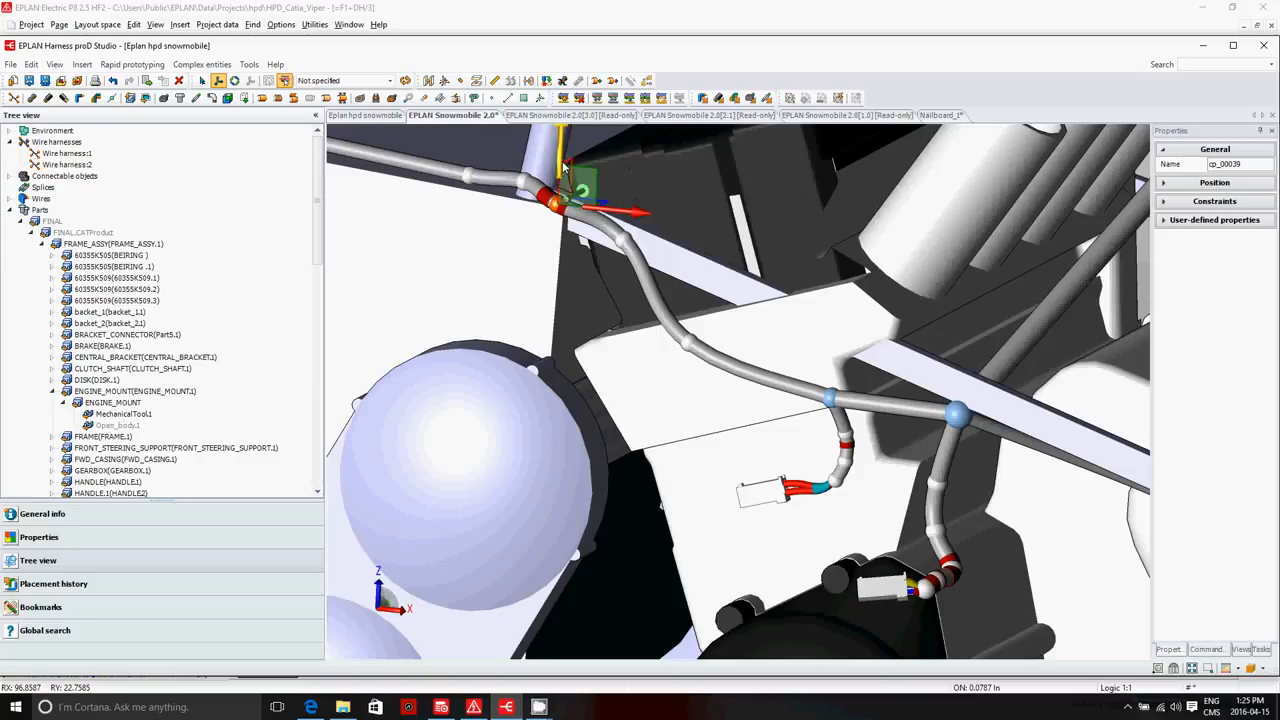
pyautogui.moveTo(598, 217); pyautogui.dragTo(620, 225)
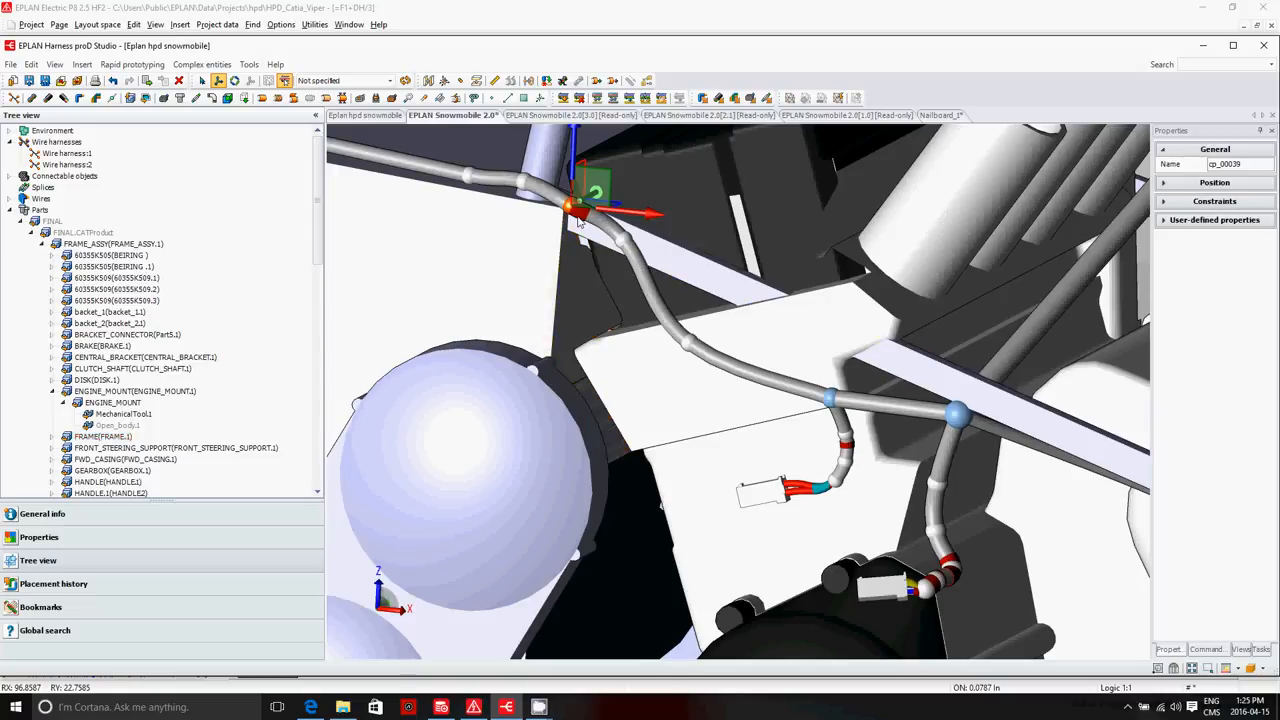
pyautogui.scroll(-3, 575, 240)
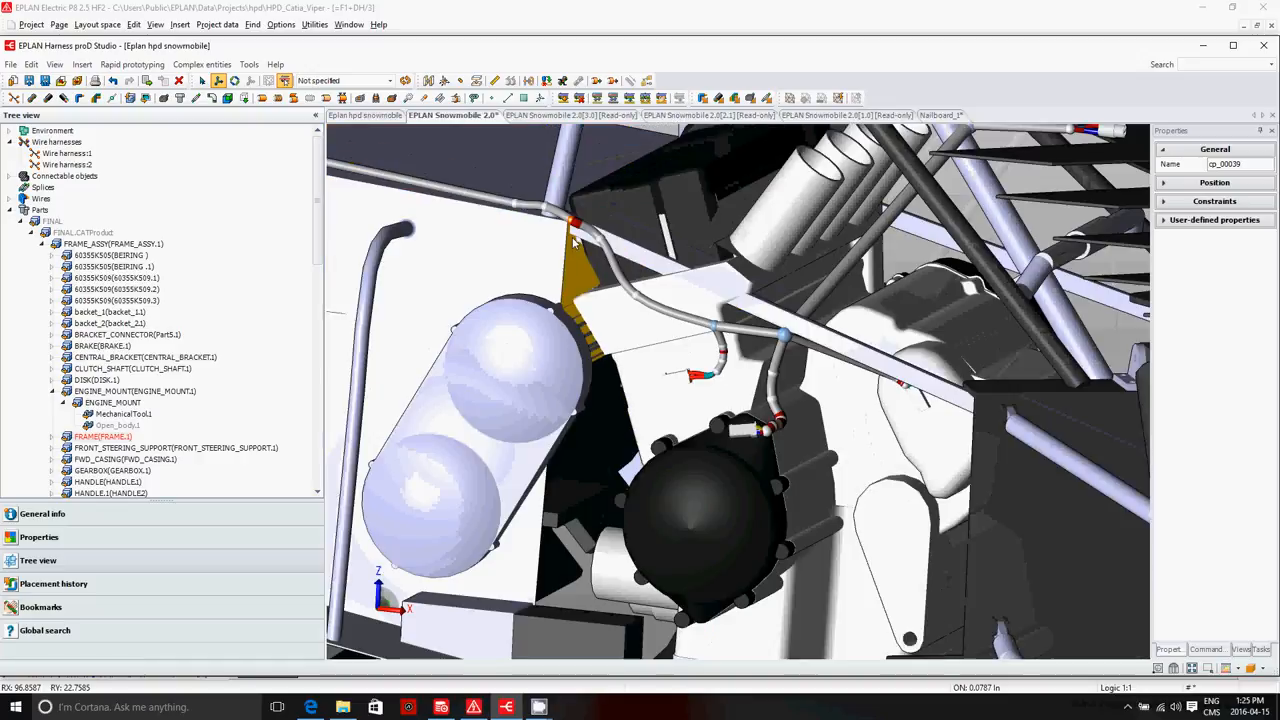
pyautogui.scroll(-5, 575, 240)
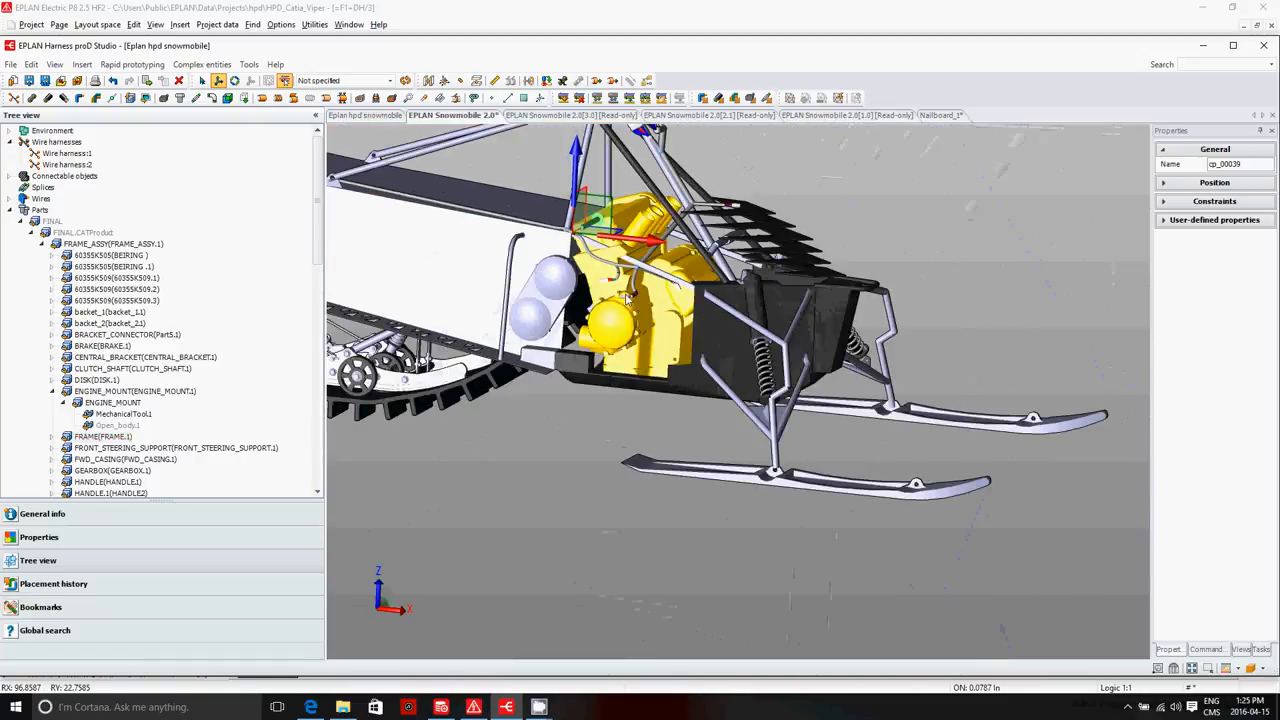
# Open the Nailboard_1 drawing of Variant_1 Basic from the Eplan hpd snowmobile project structure
pyautogui.click(368, 116)
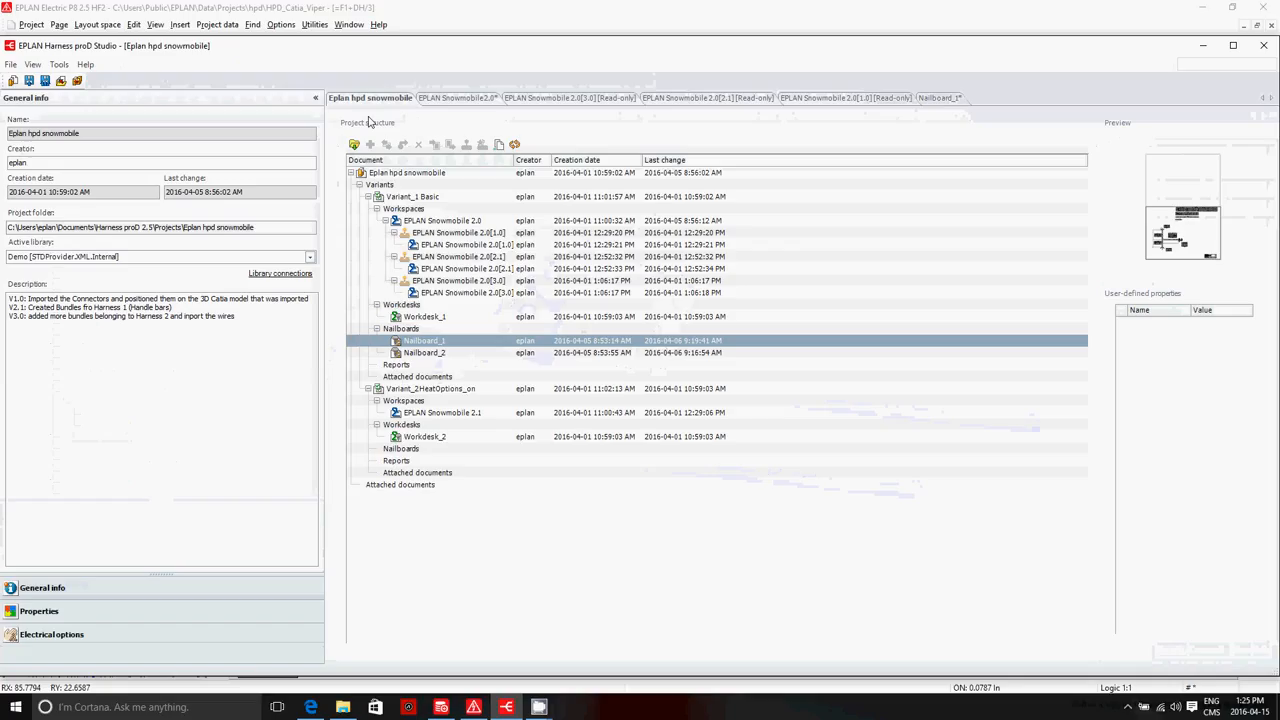
pyautogui.click(424, 352)
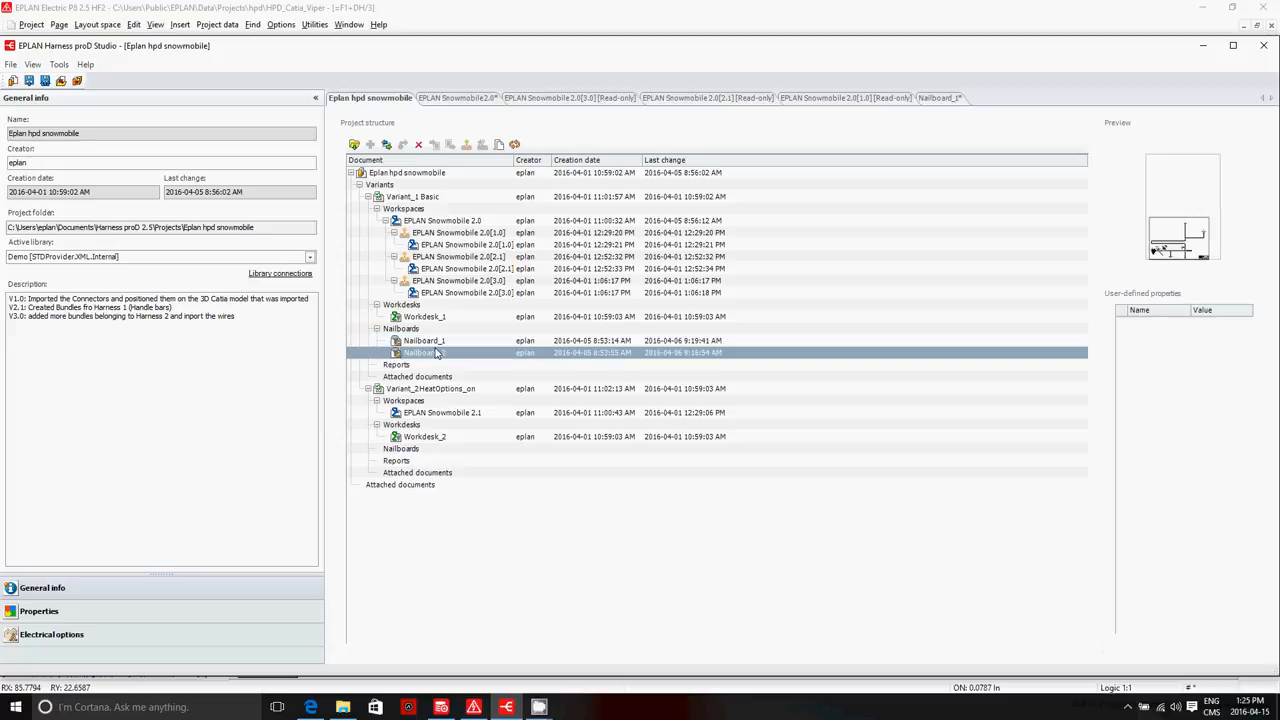
pyautogui.click(436, 342)
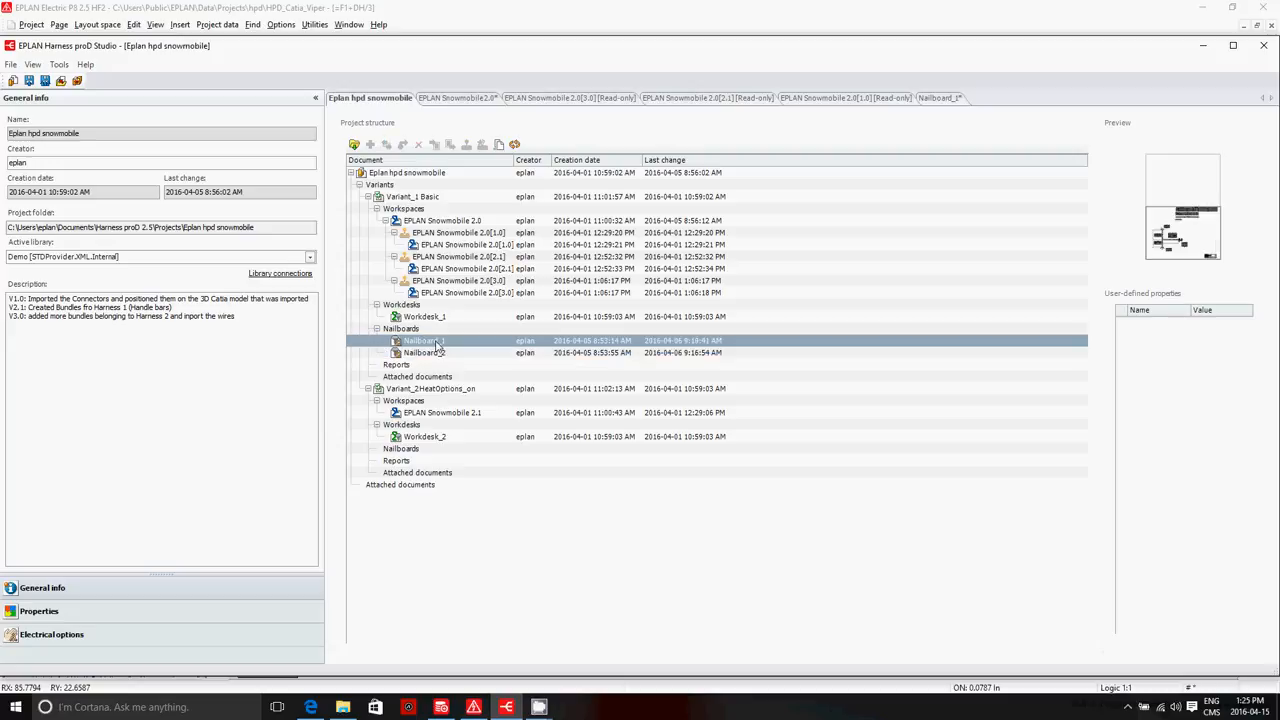
pyautogui.doubleClick(436, 344)
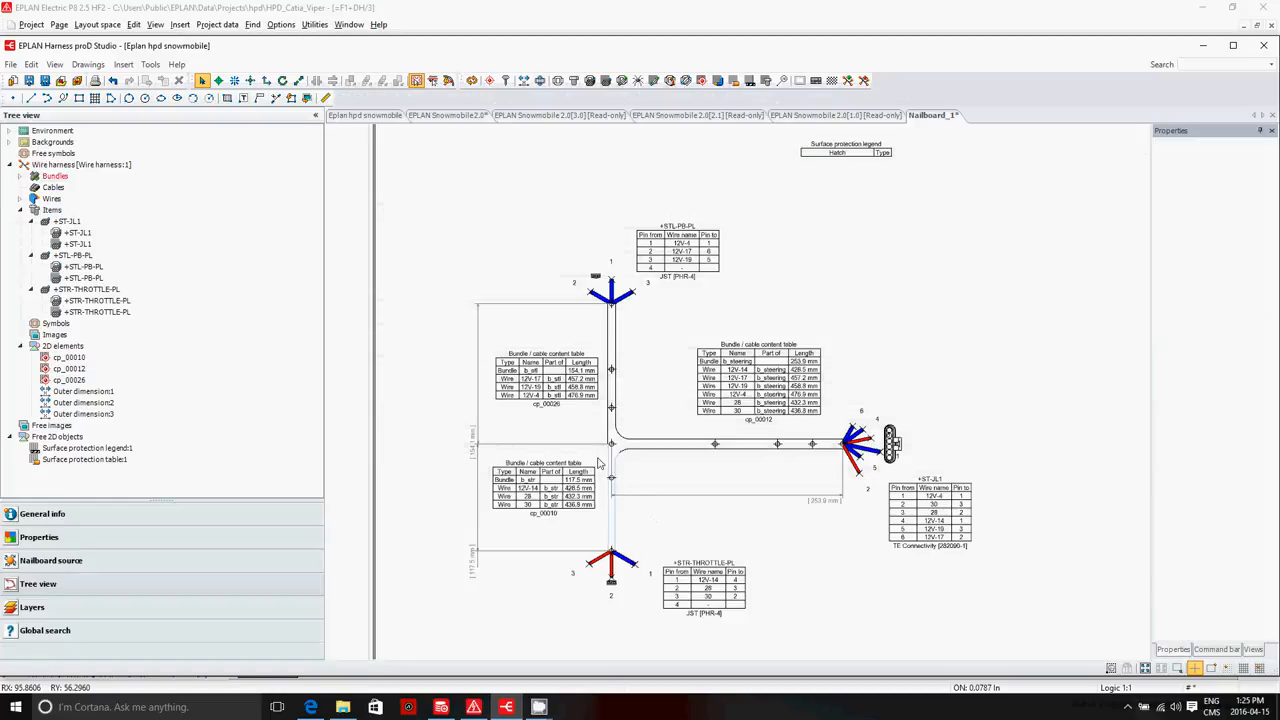
# Move the drawing header farther right toward the lower-right corner of the Nailboard_1 sheet
pyautogui.scroll(-3, 590, 480)
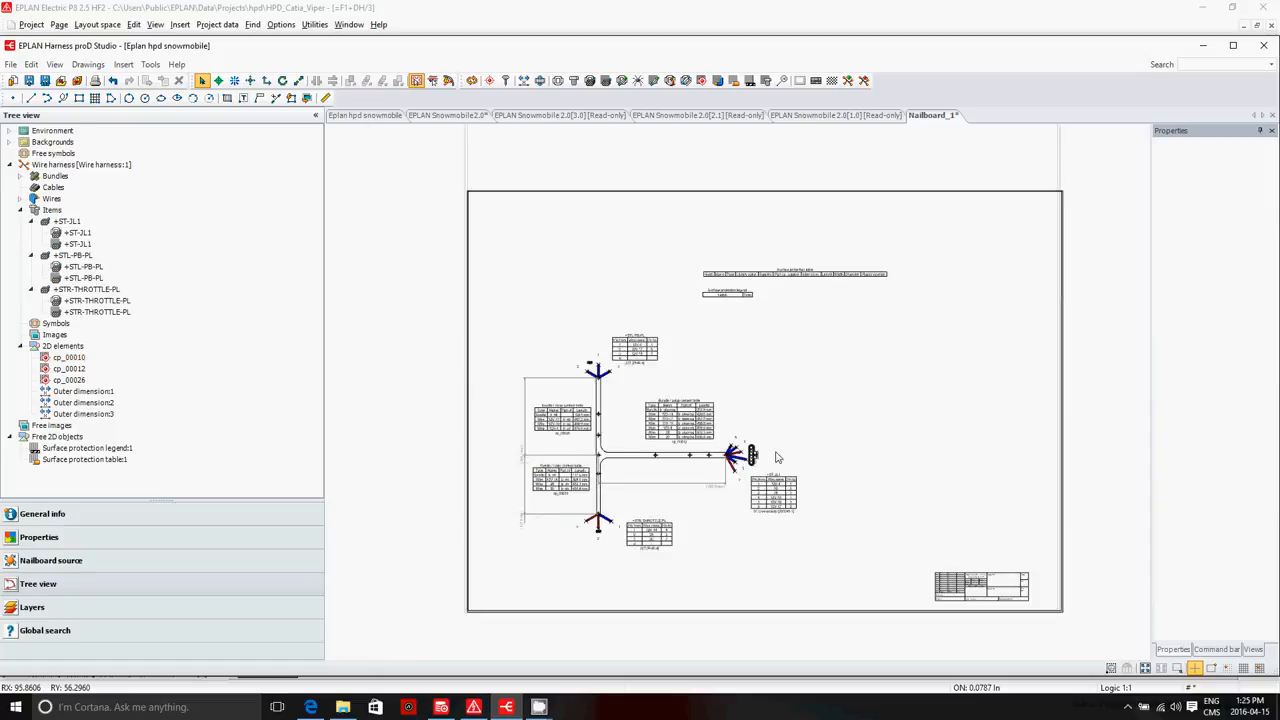
pyautogui.scroll(1, 774, 457)
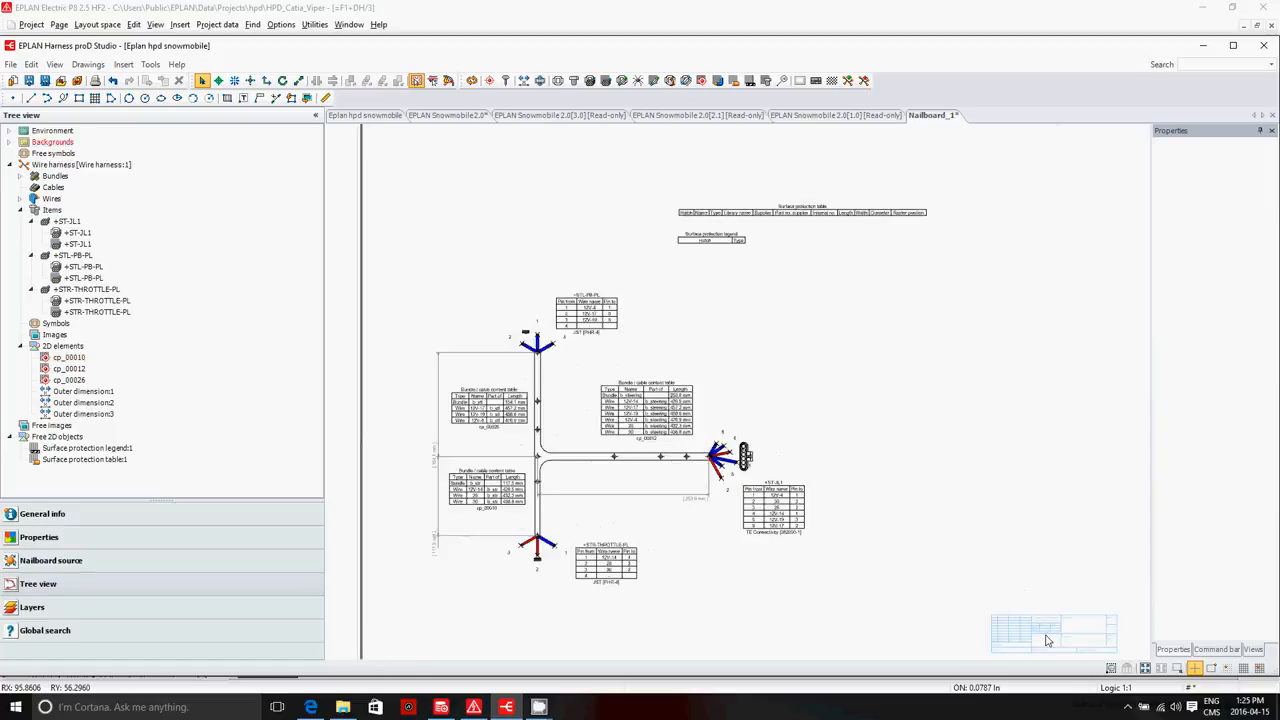
pyautogui.moveTo(1030, 637); pyautogui.dragTo(1070, 636)
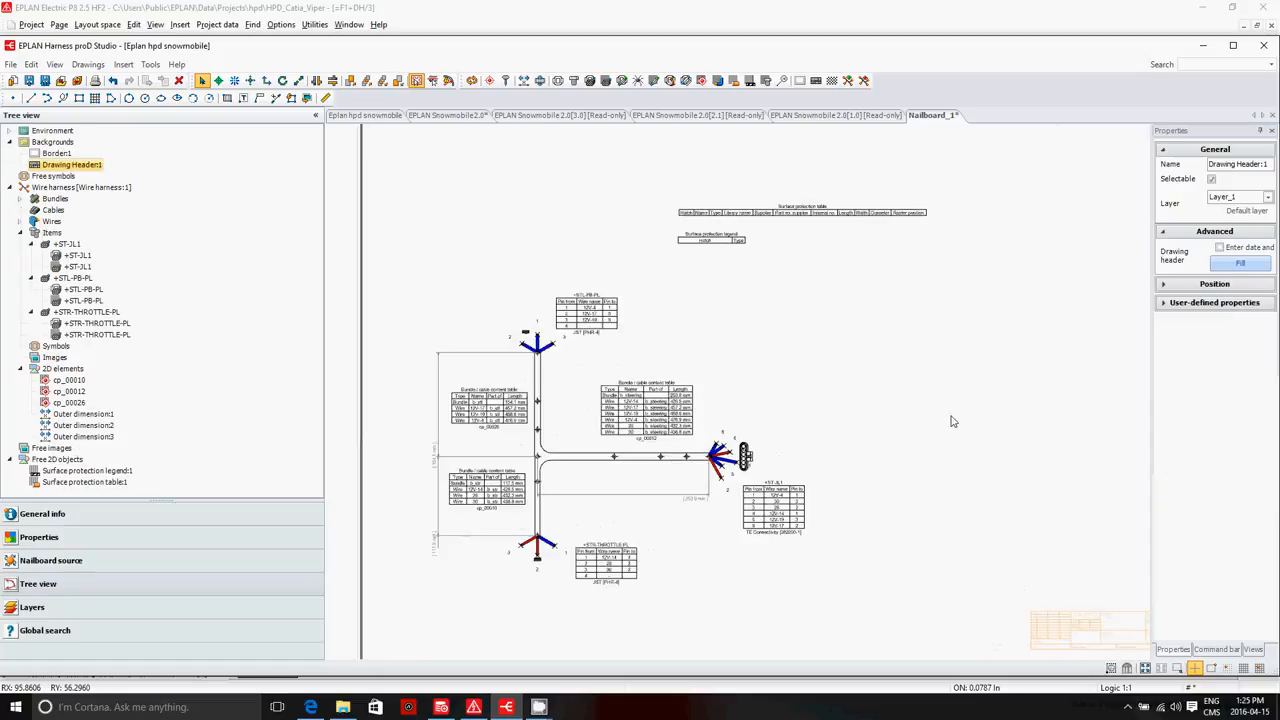
pyautogui.click(517, 206)
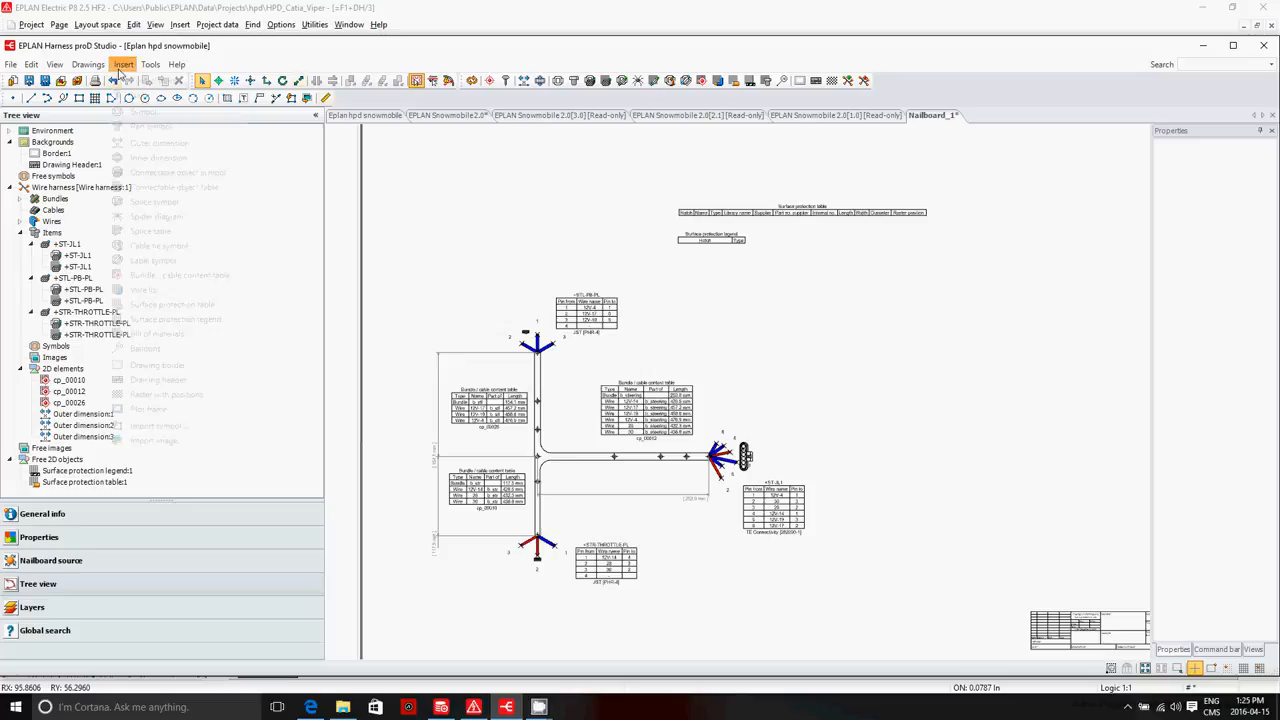
# Insert a bill of materials below the surface protection legend and a wire list above the surface protection table
pyautogui.click(123, 64)
pyautogui.click(183, 336)
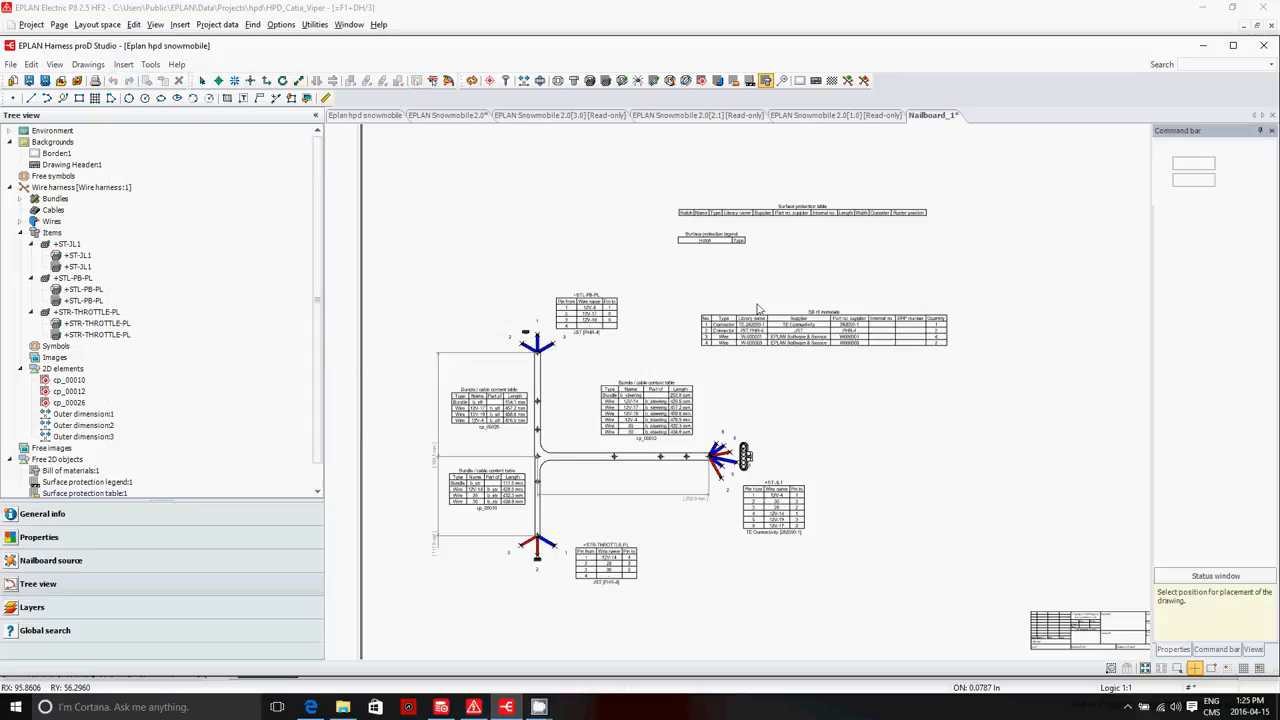
pyautogui.click(681, 260)
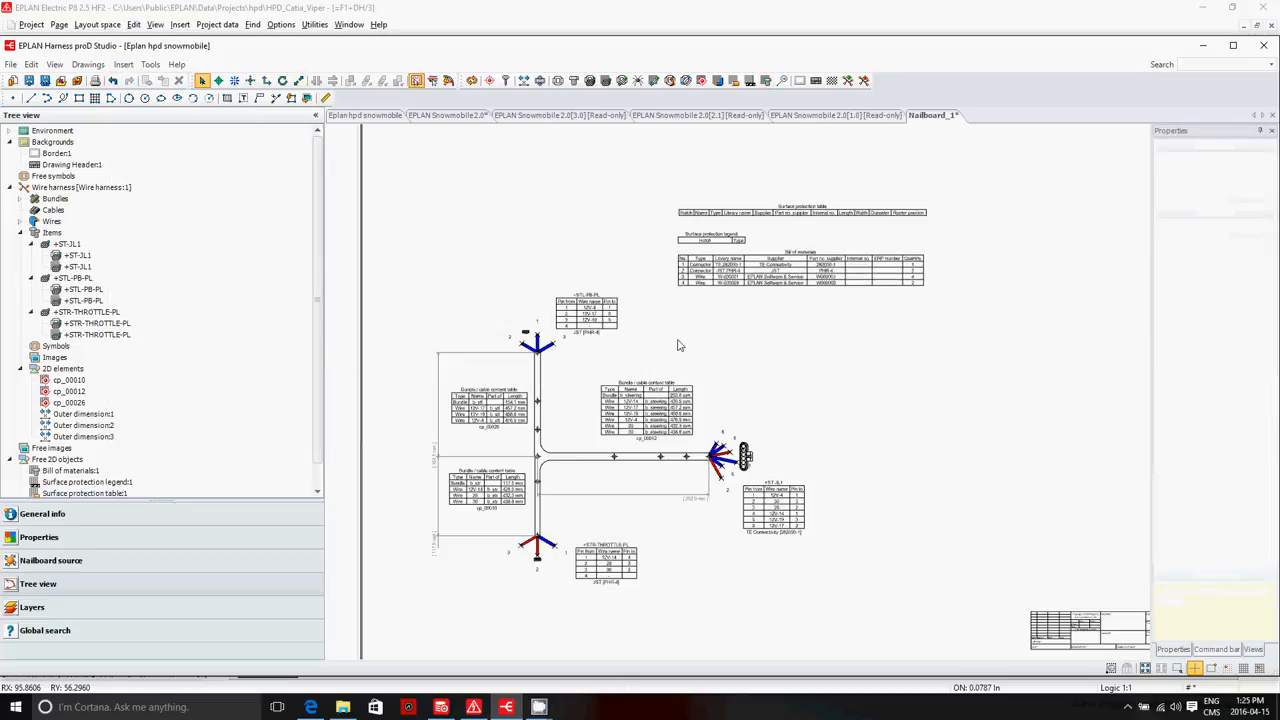
pyautogui.click(123, 64)
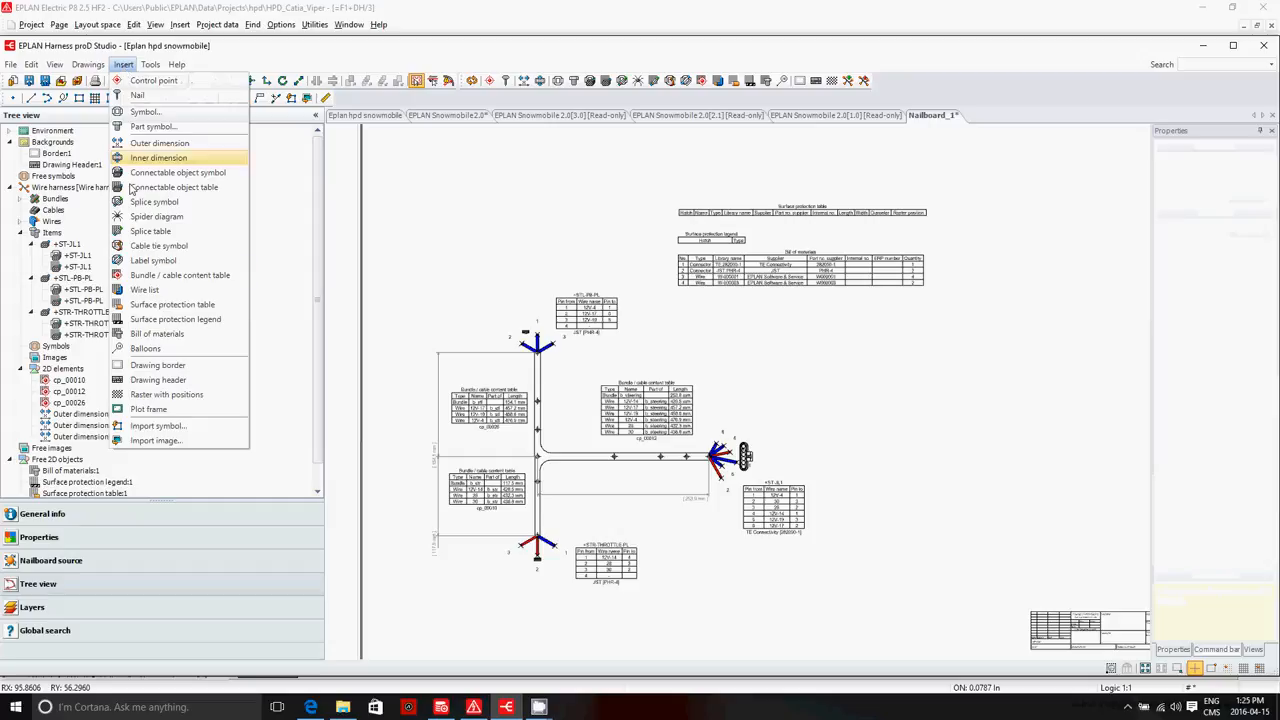
pyautogui.click(145, 289)
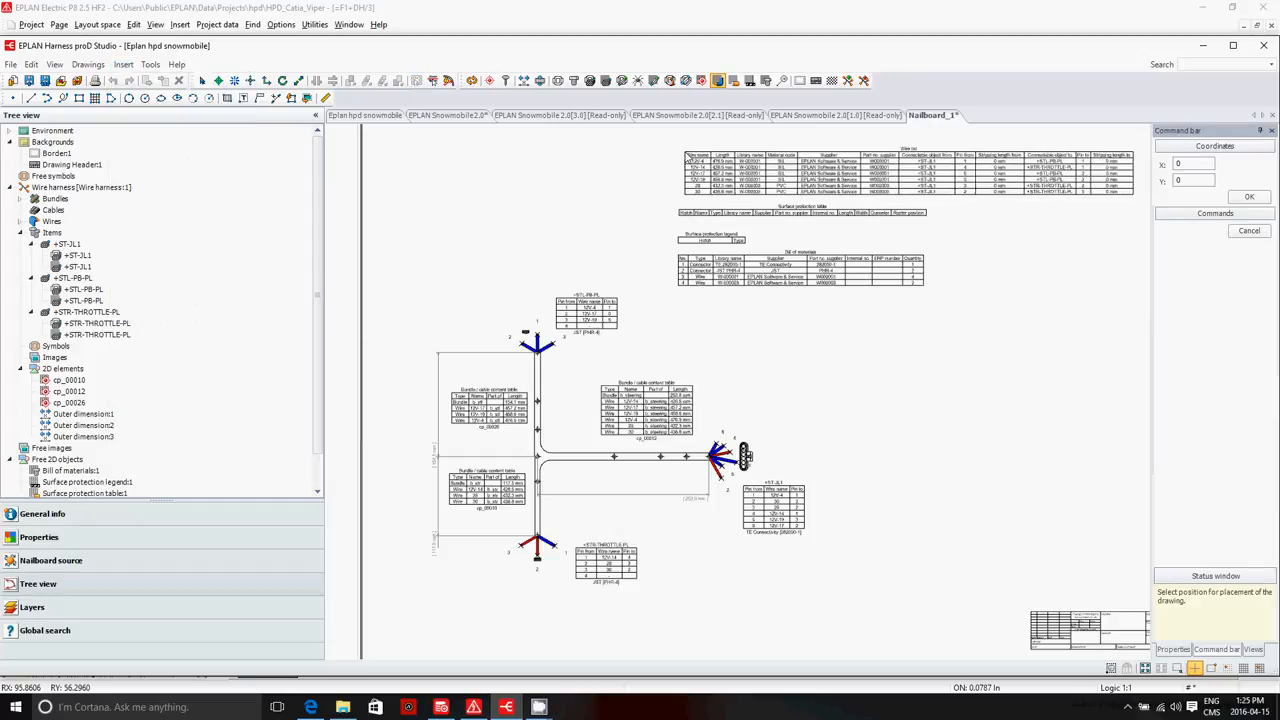
pyautogui.click(685, 156)
# Examine the bundle content tables for b_steering, b_stl and b_str and the connector pin tables around the harness
pyautogui.scroll(-3, 597, 390)
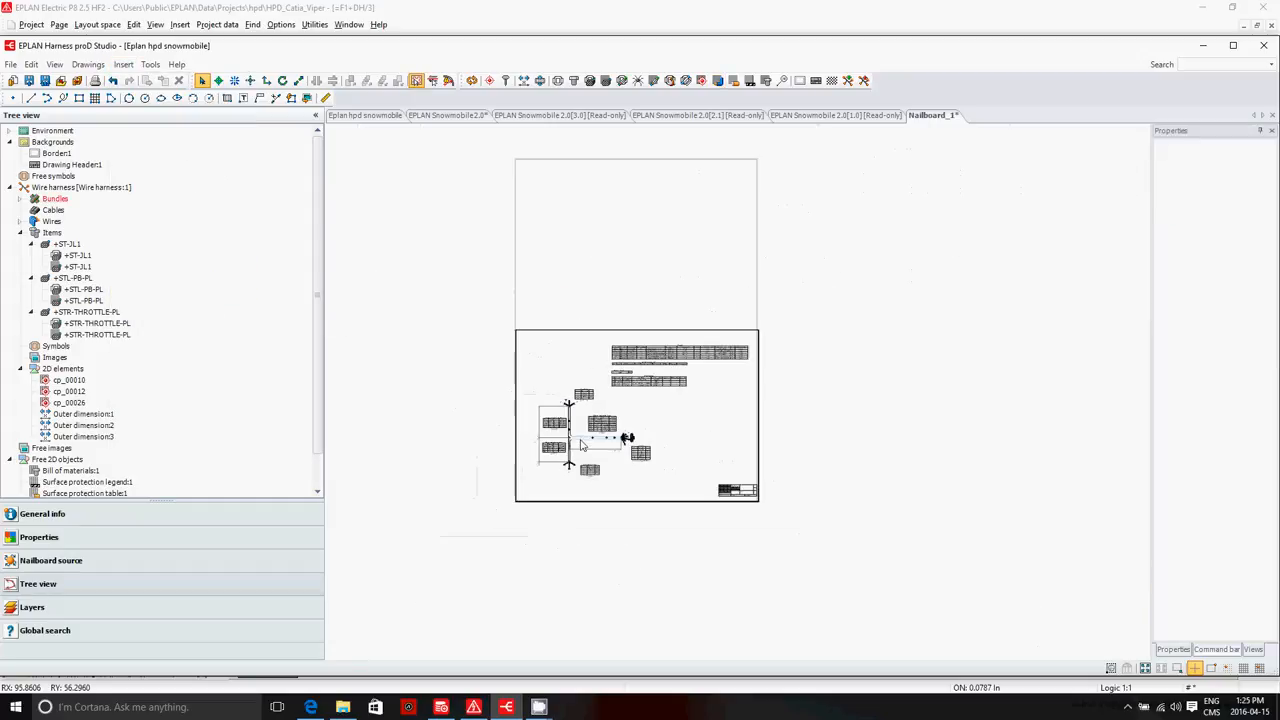
pyautogui.scroll(6, 620, 370)
pyautogui.scroll(-2, 648, 343)
pyautogui.click(652, 344)
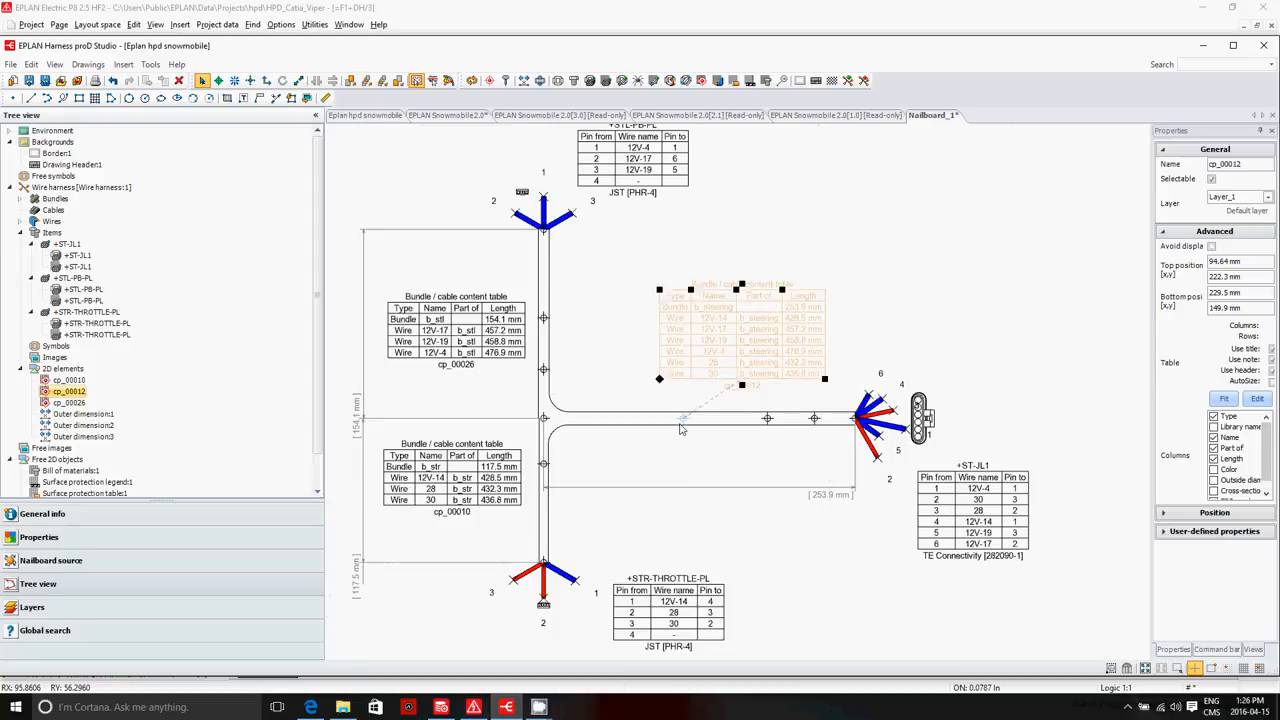
pyautogui.click(480, 345)
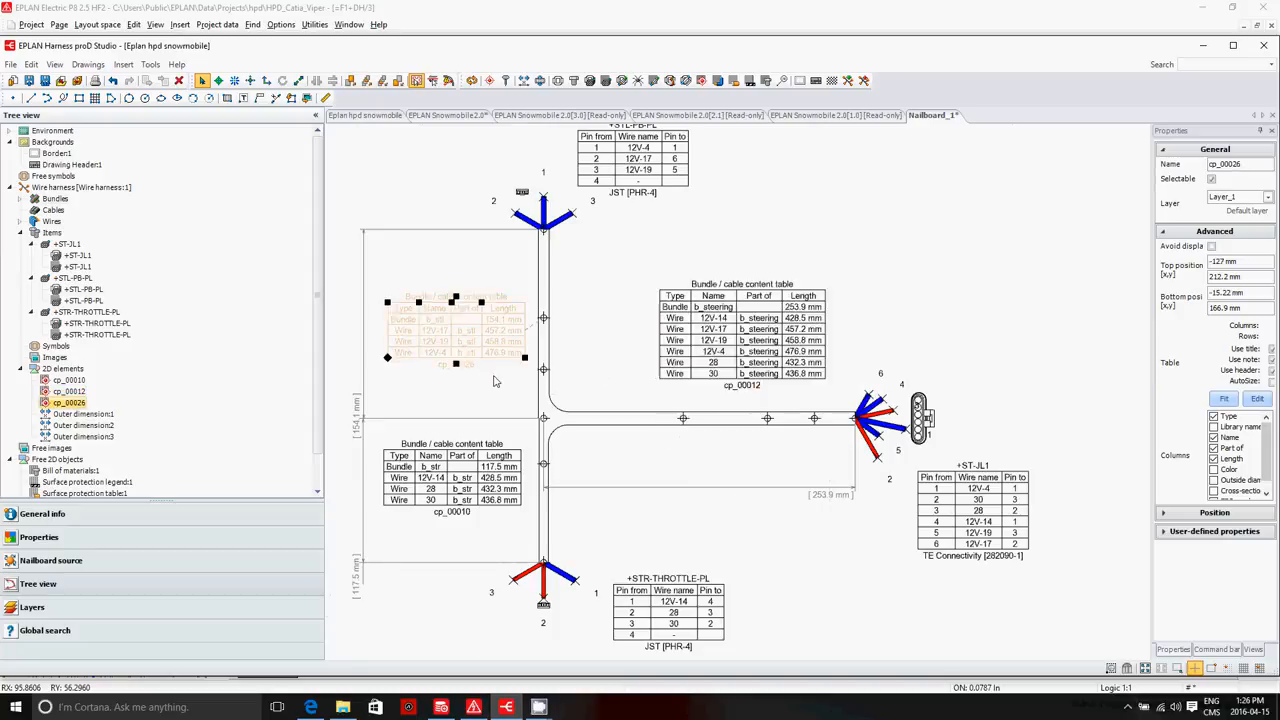
pyautogui.click(472, 528)
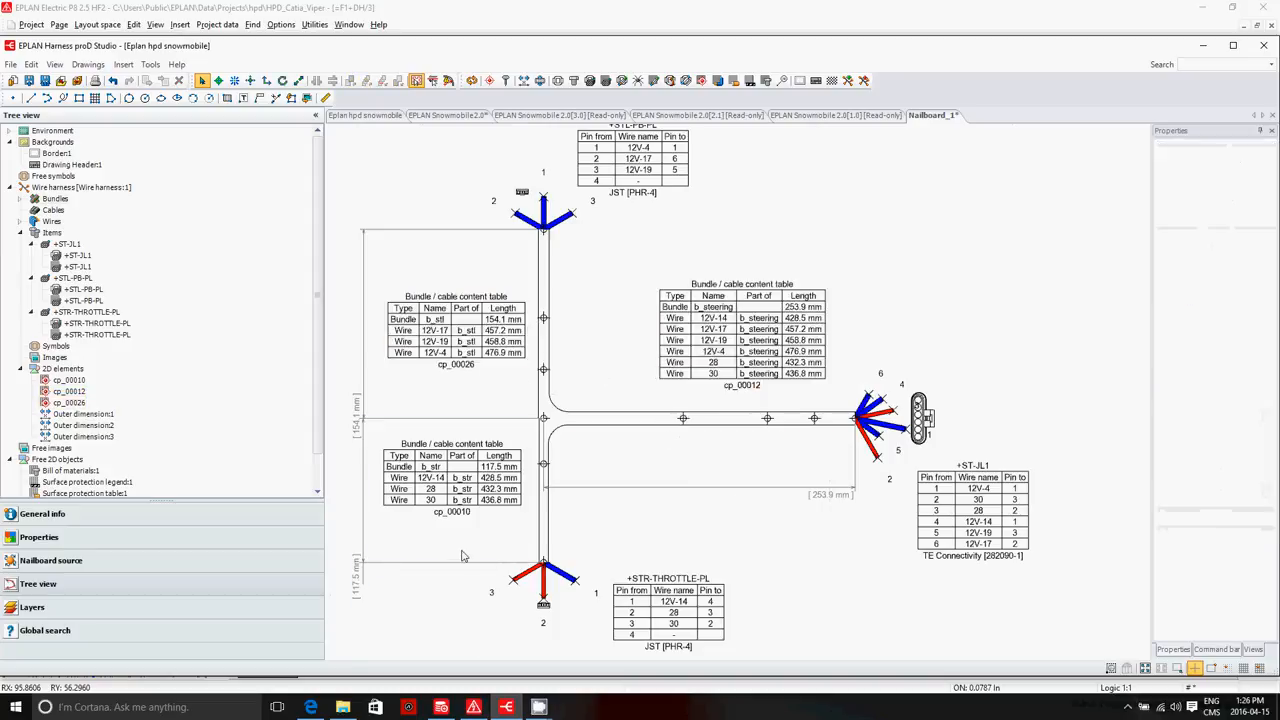
pyautogui.click(658, 612)
pyautogui.click(952, 557)
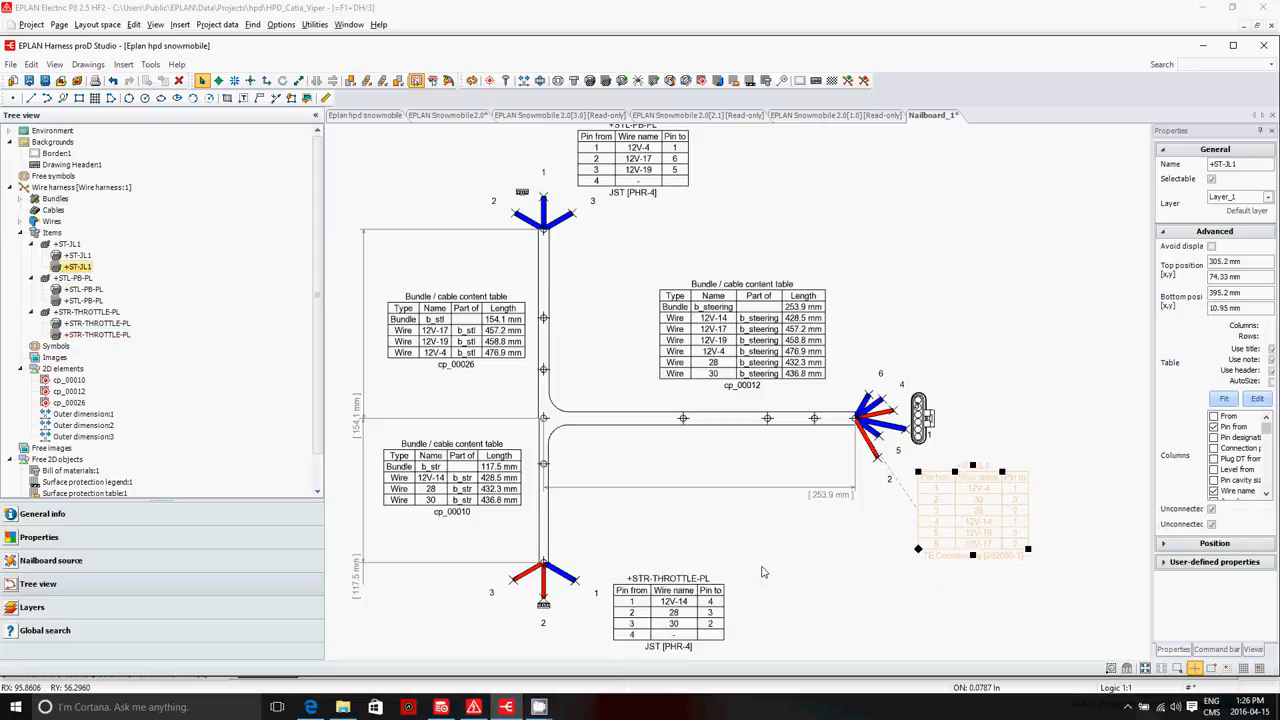
pyautogui.click(714, 348)
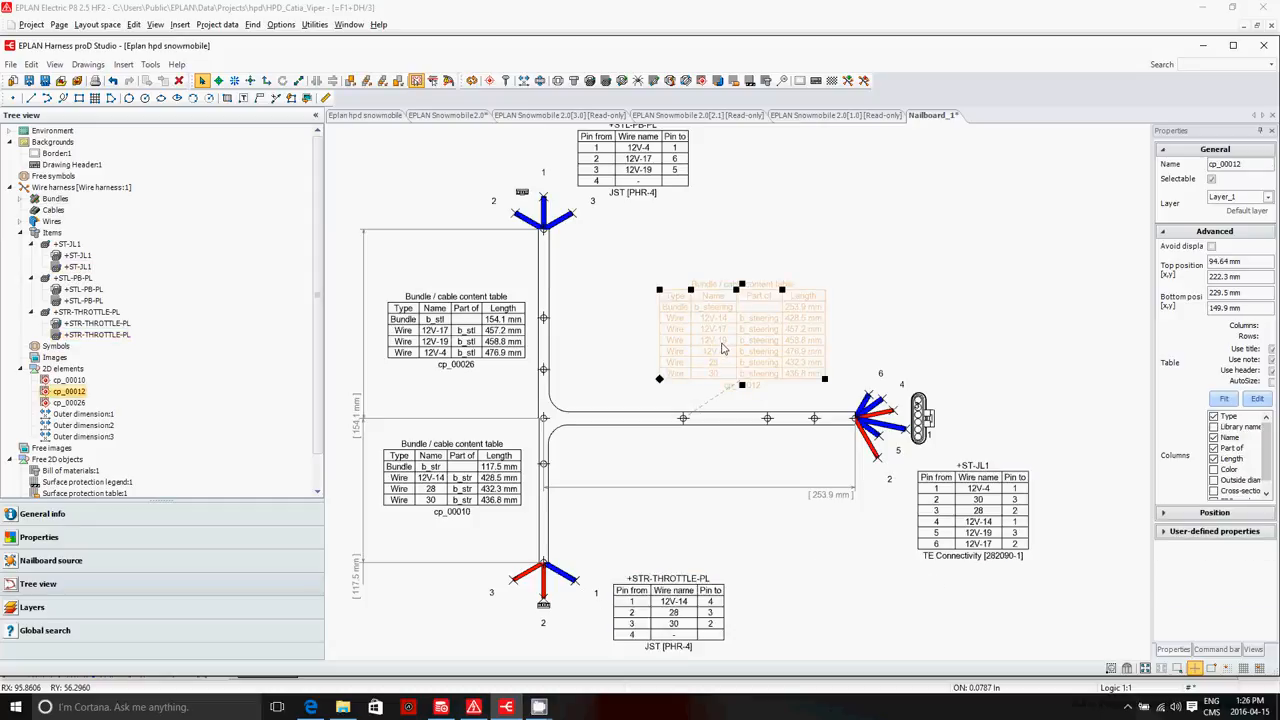
pyautogui.click(460, 330)
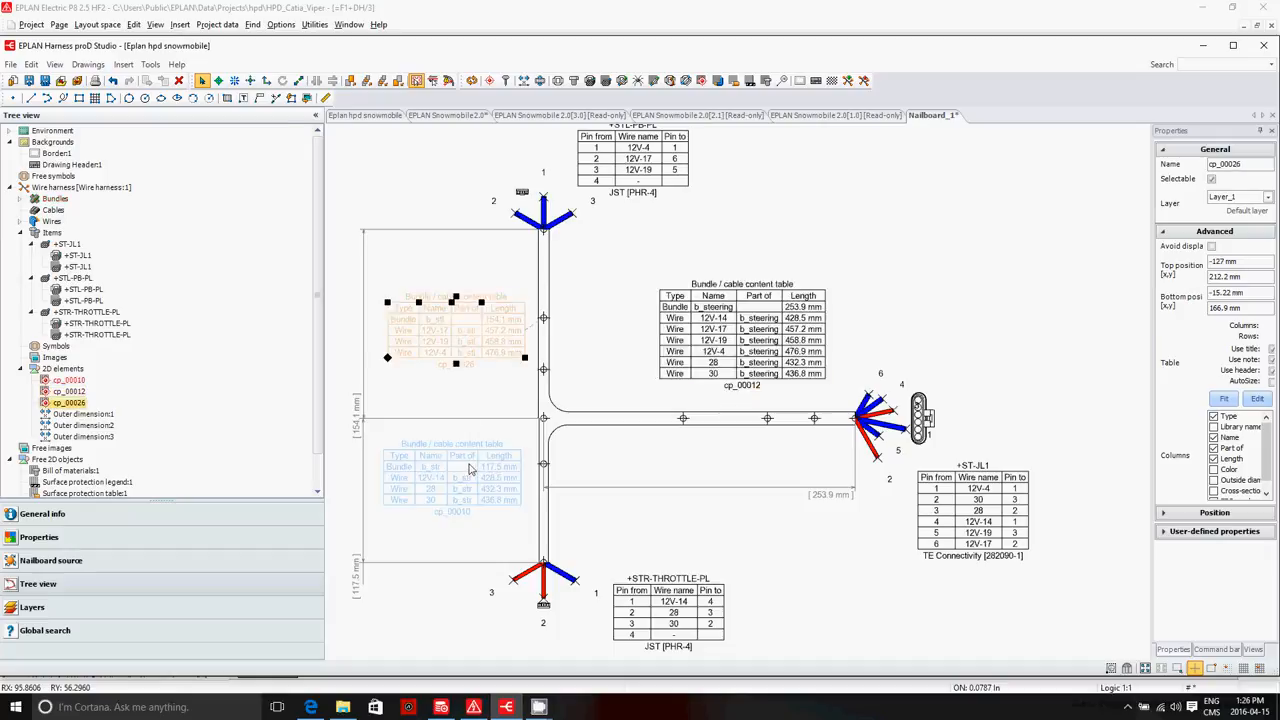
pyautogui.click(472, 462)
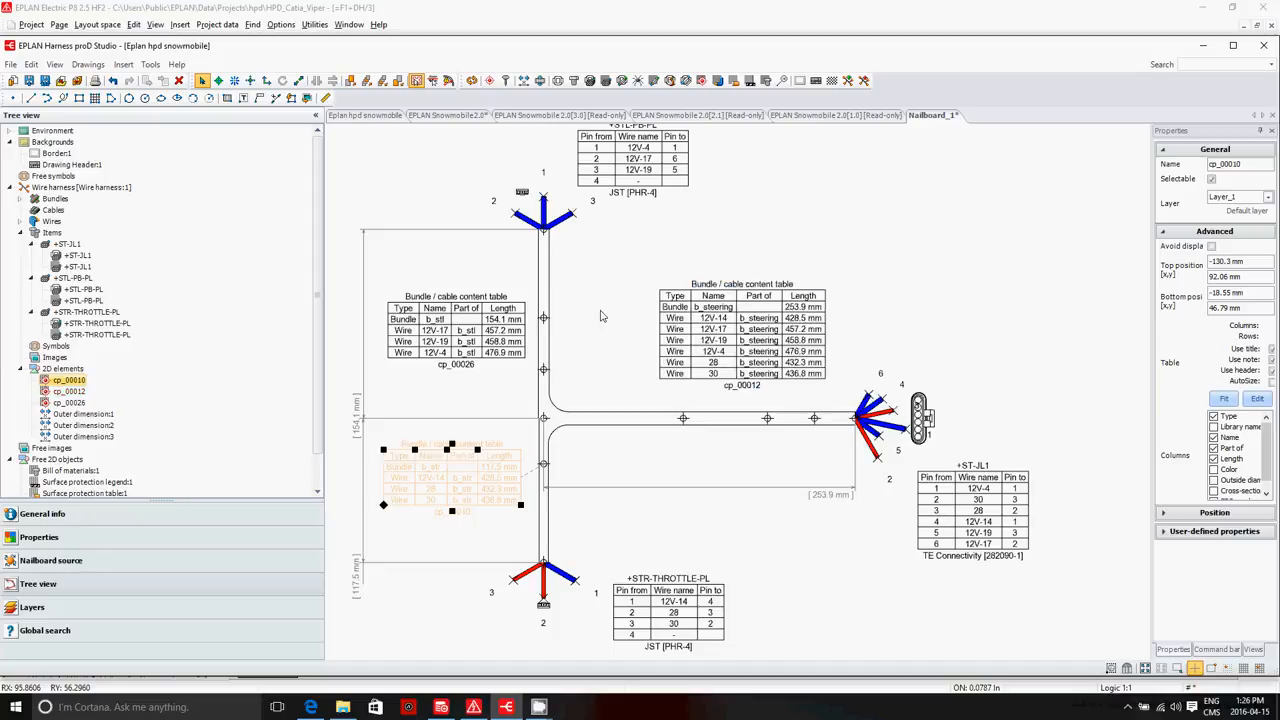
pyautogui.scroll(1, 605, 320)
pyautogui.scroll(-3, 628, 334)
pyautogui.scroll(2, 615, 337)
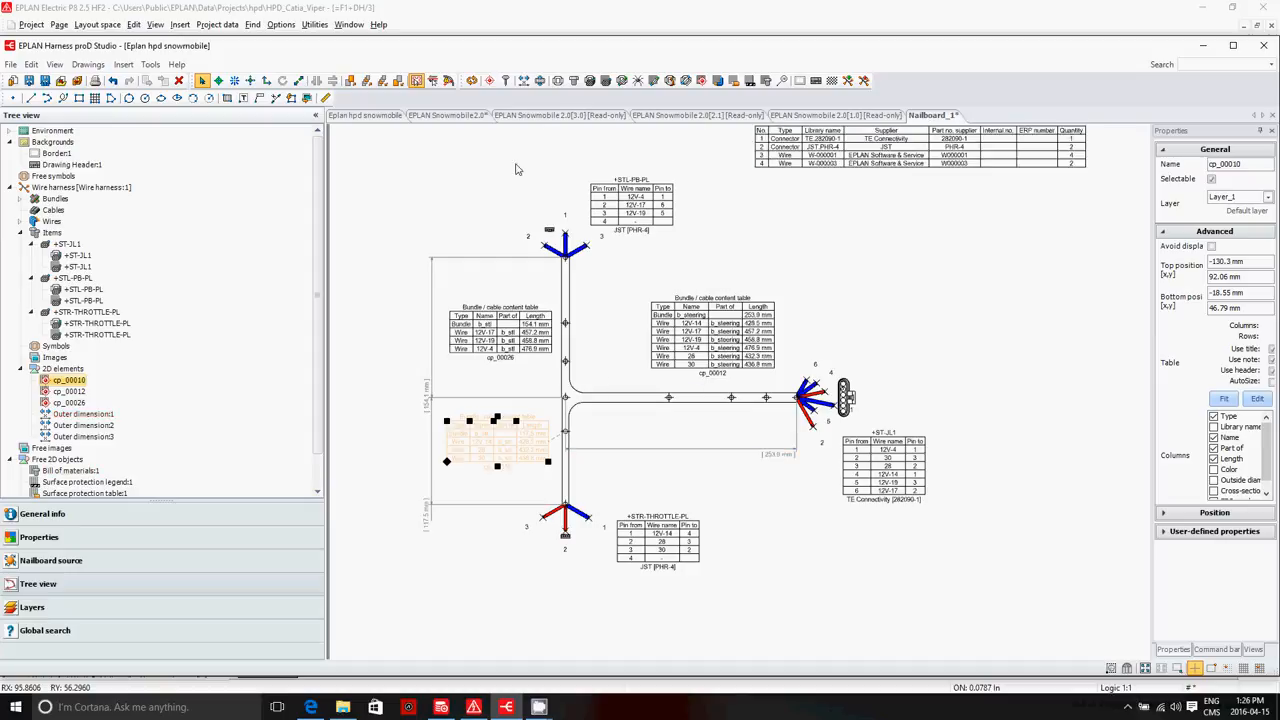
# Open the Nailboard_2 drawing from the project structure and view the whole wire harness layout
pyautogui.click(362, 116)
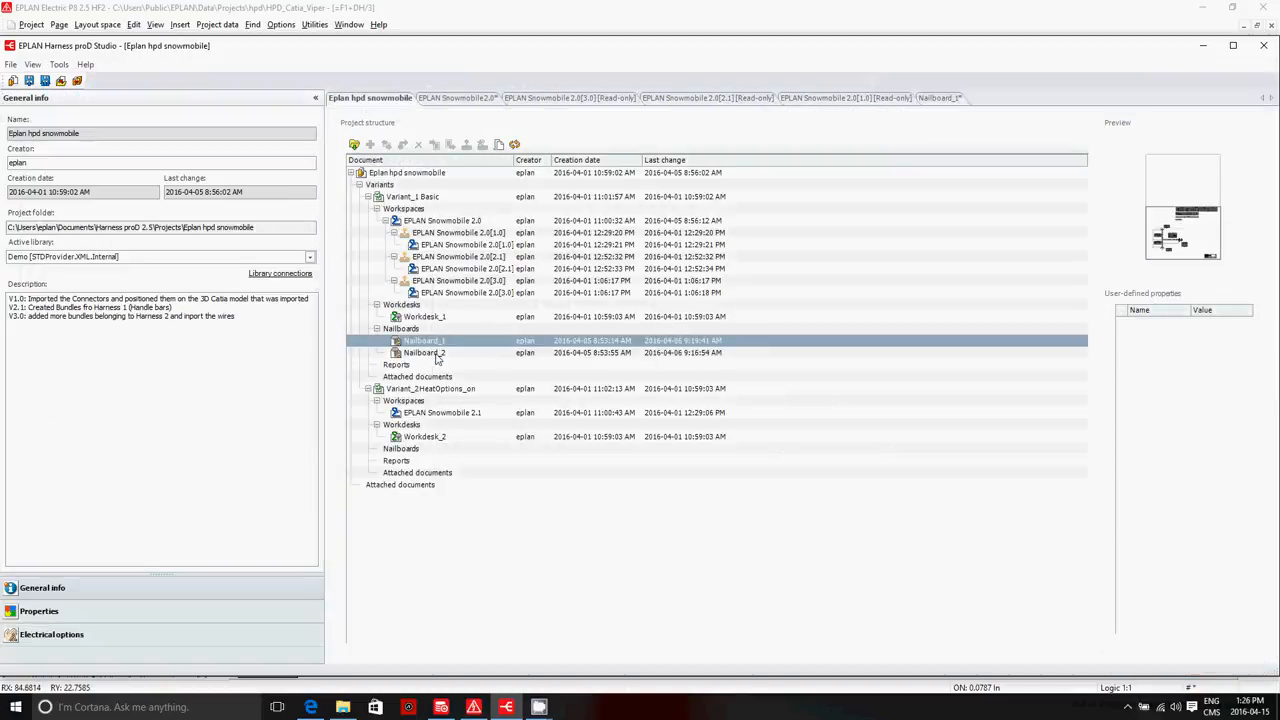
pyautogui.click(437, 354)
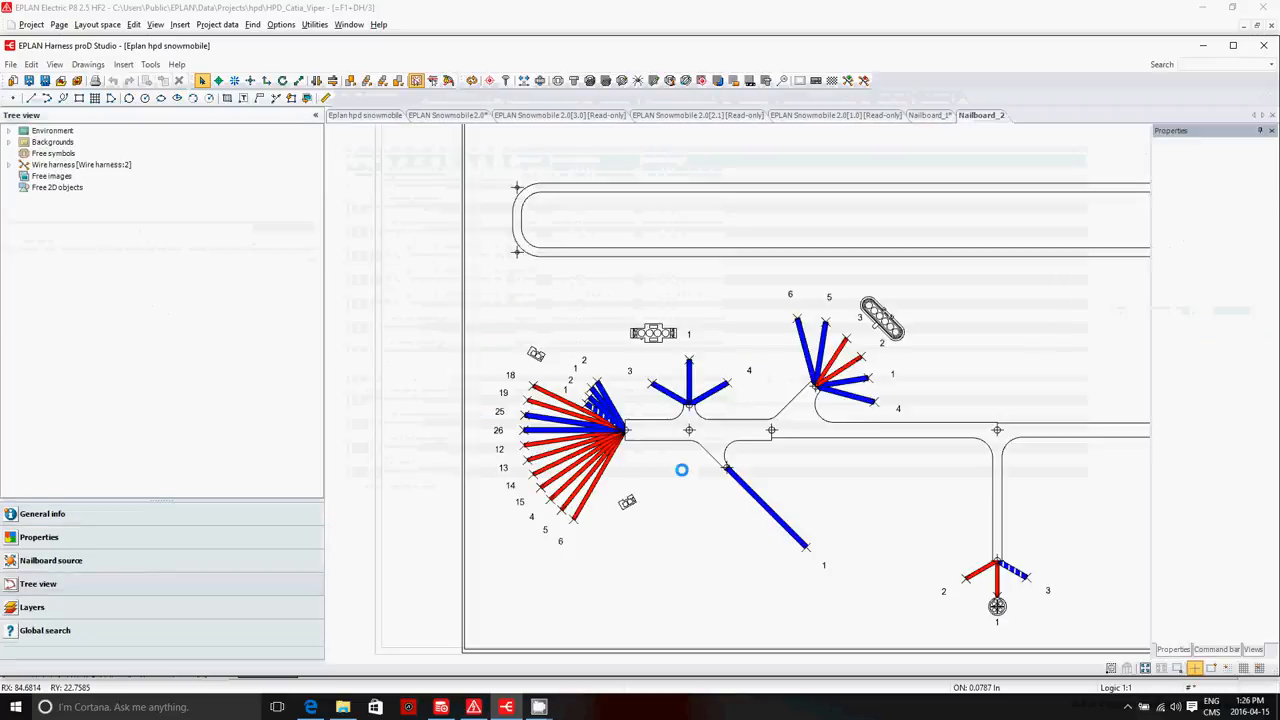
pyautogui.scroll(3, 560, 477)
pyautogui.scroll(-6, 568, 482)
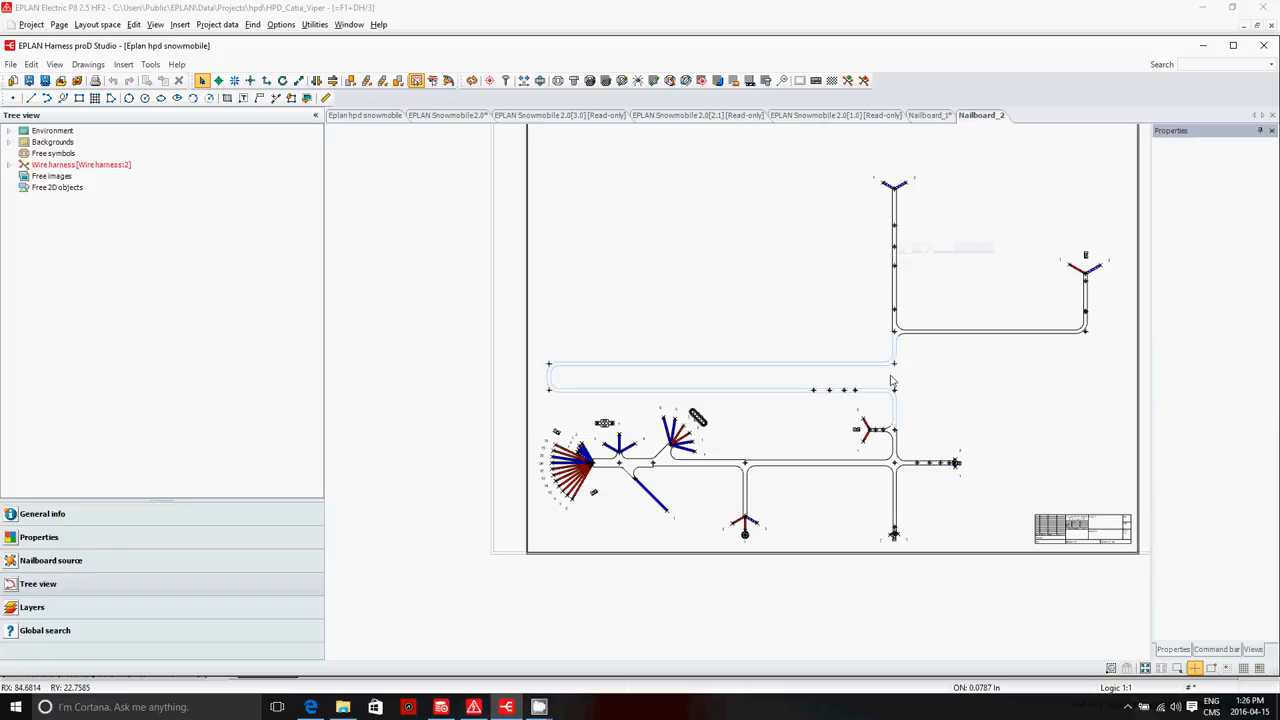
# Move the wire harness segments with the visible grid so the tallest vertical branch's upper end runs horizontally to the left
pyautogui.click(902, 275)
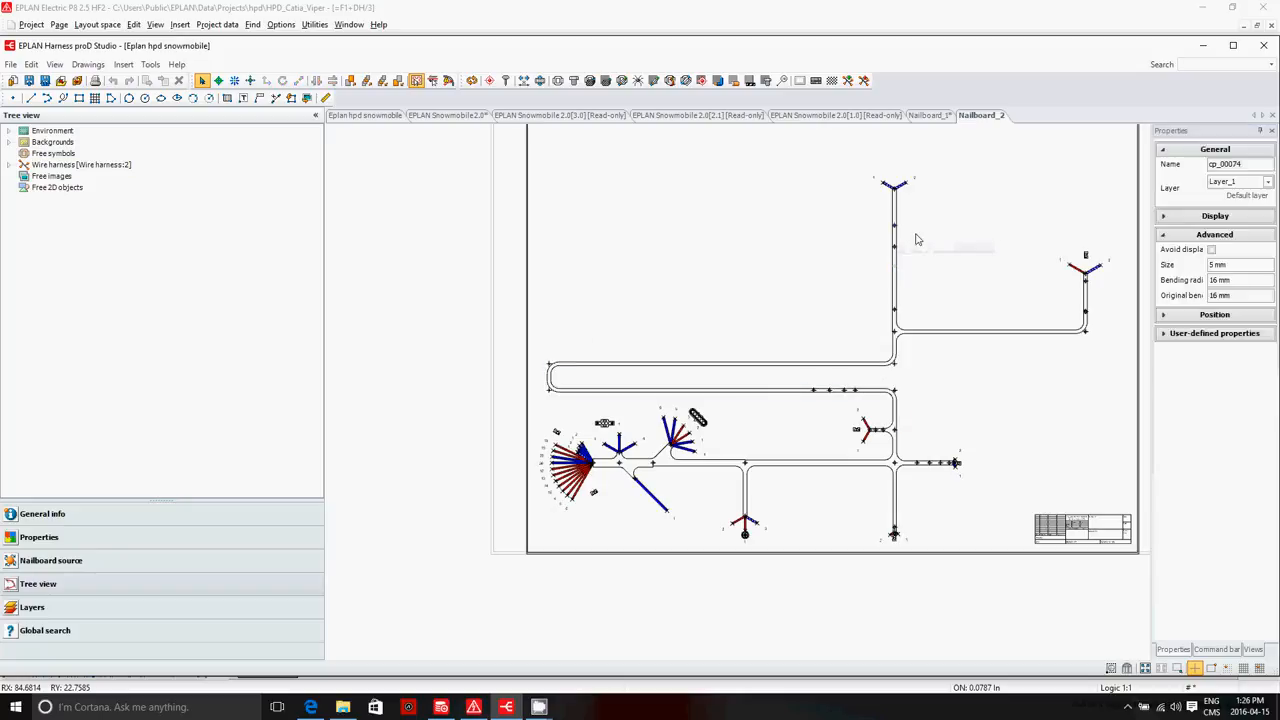
pyautogui.click(220, 82)
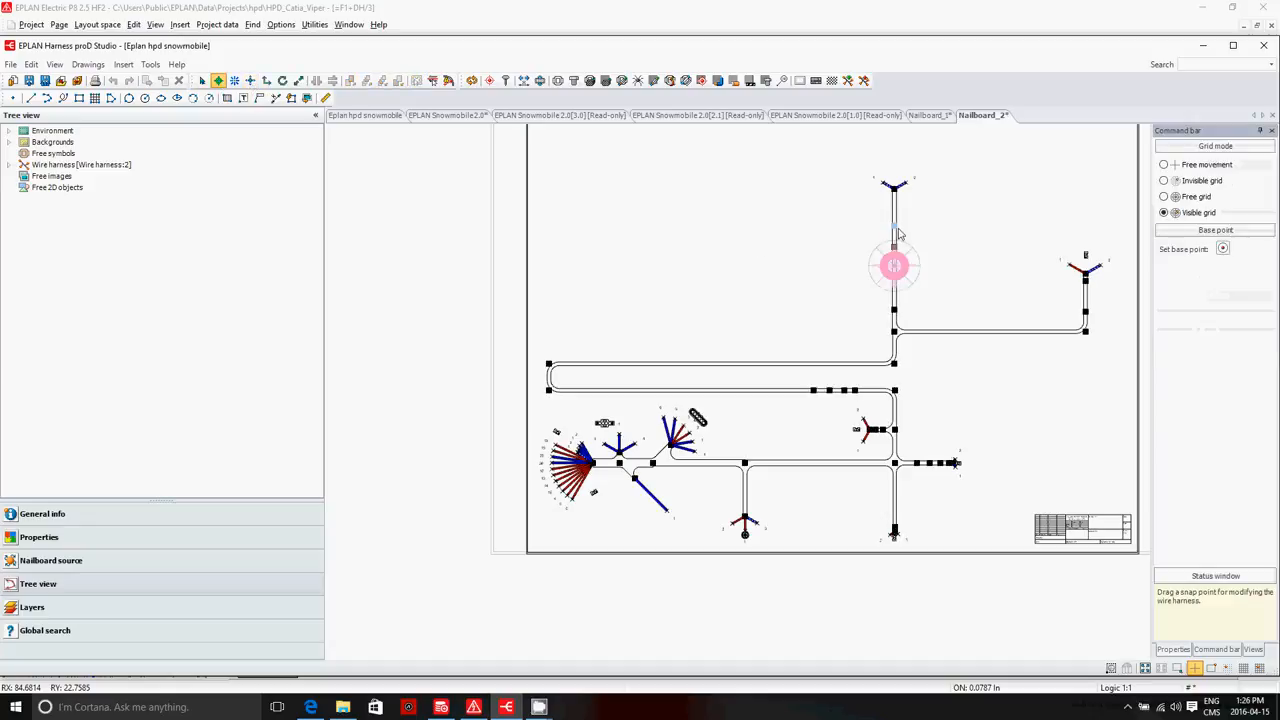
pyautogui.moveTo(897, 232); pyautogui.dragTo(808, 265)
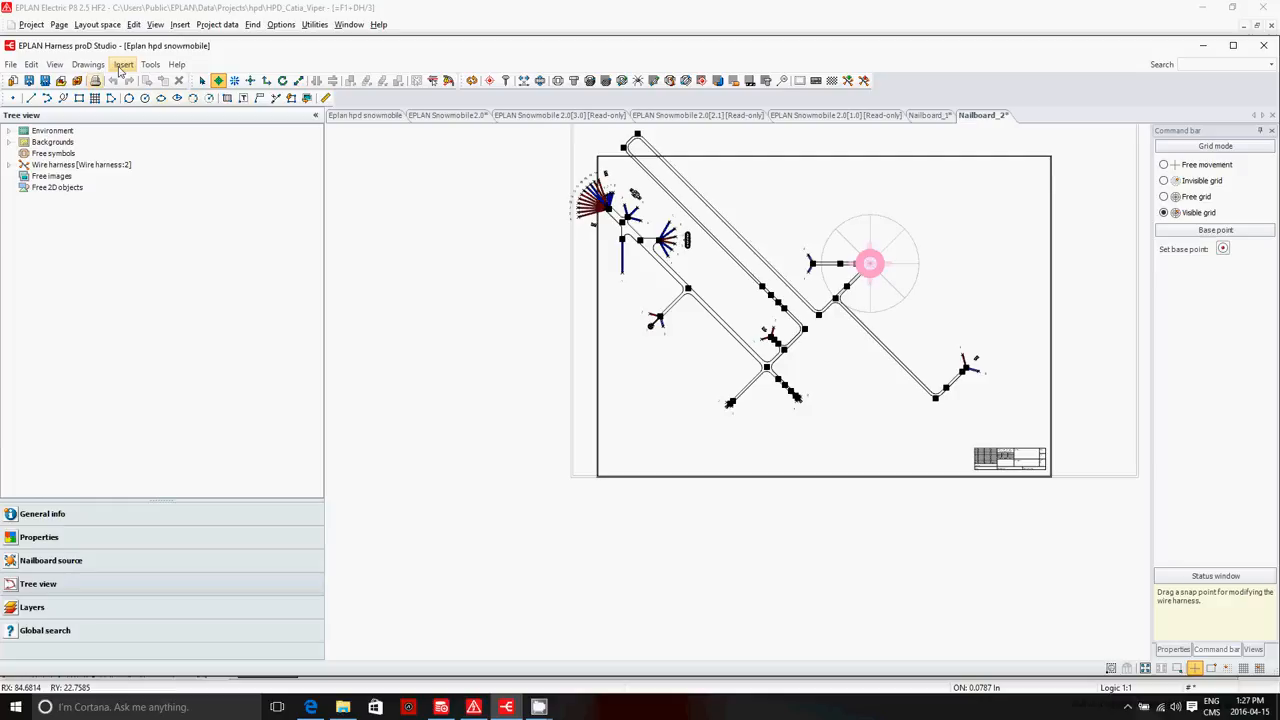
pyautogui.click(32, 64)
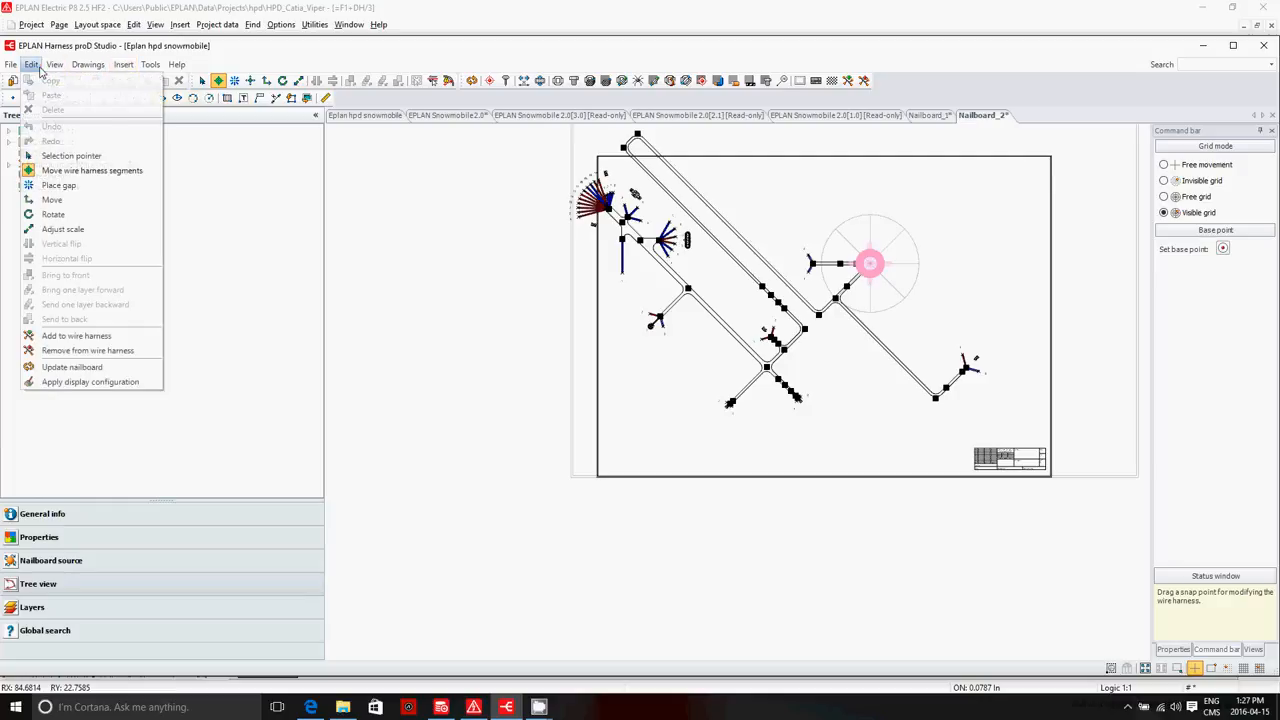
pyautogui.click(39, 68)
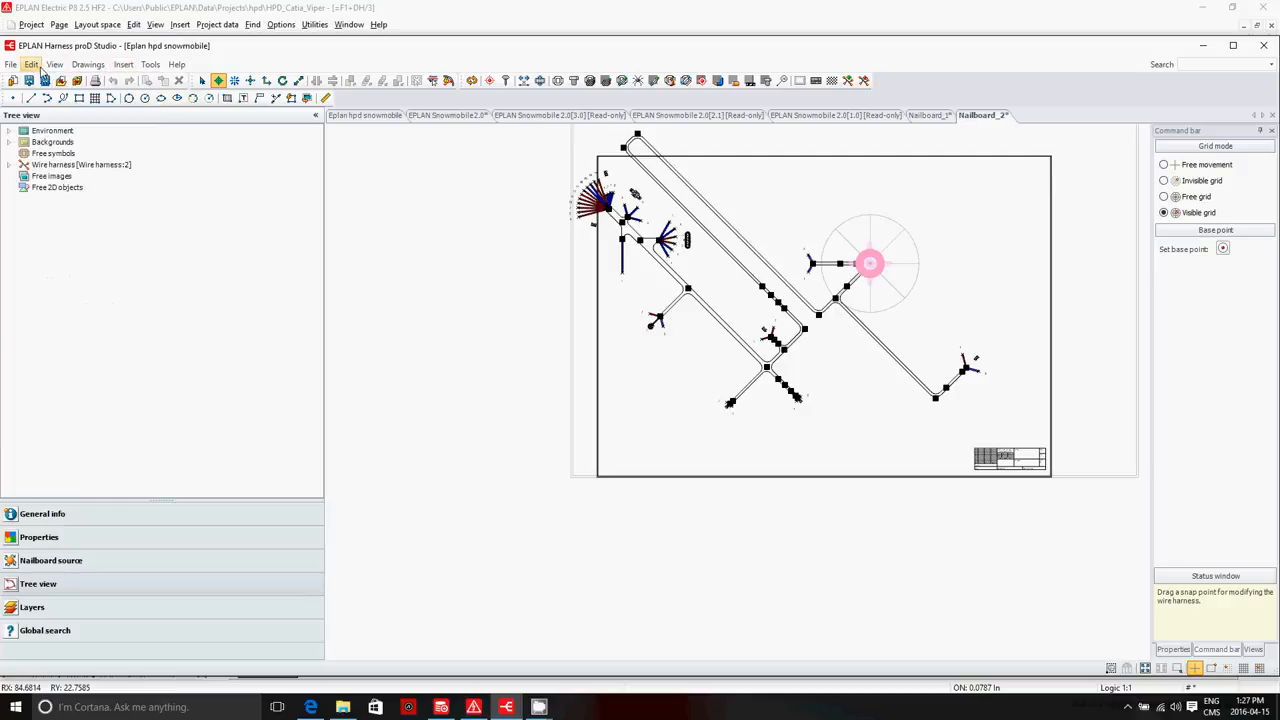
pyautogui.click(201, 81)
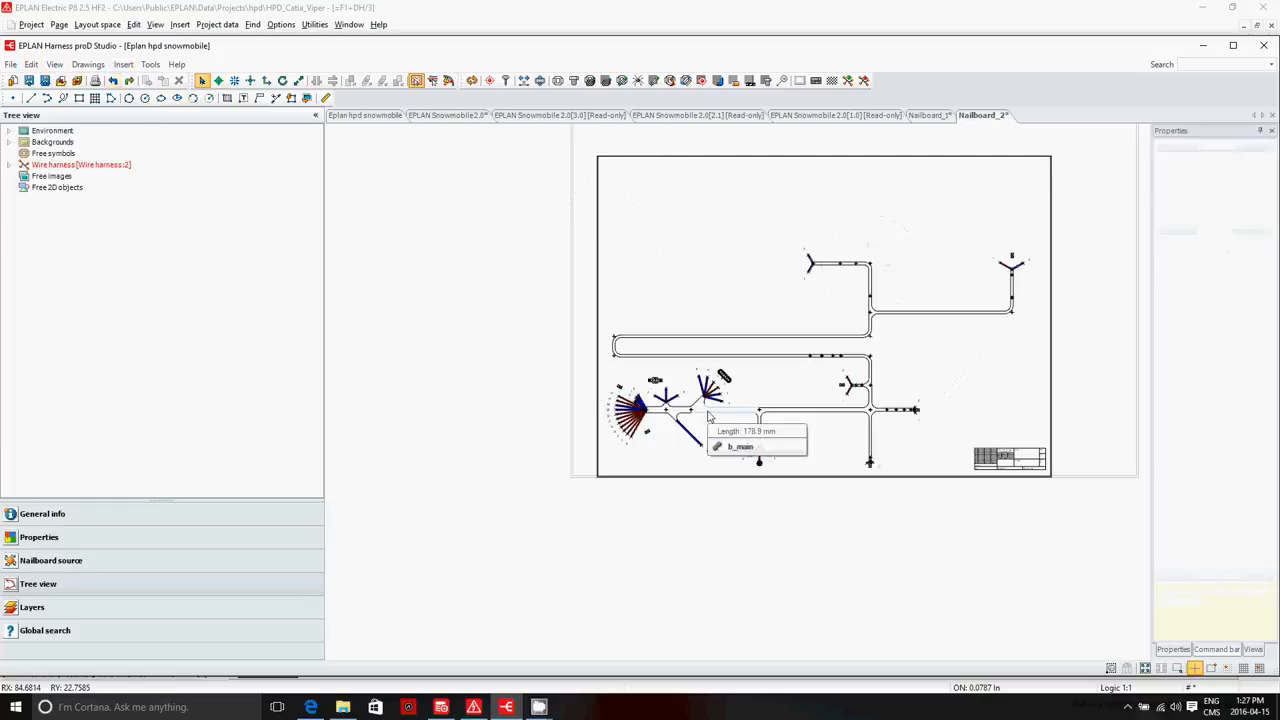
pyautogui.scroll(4, 811, 266)
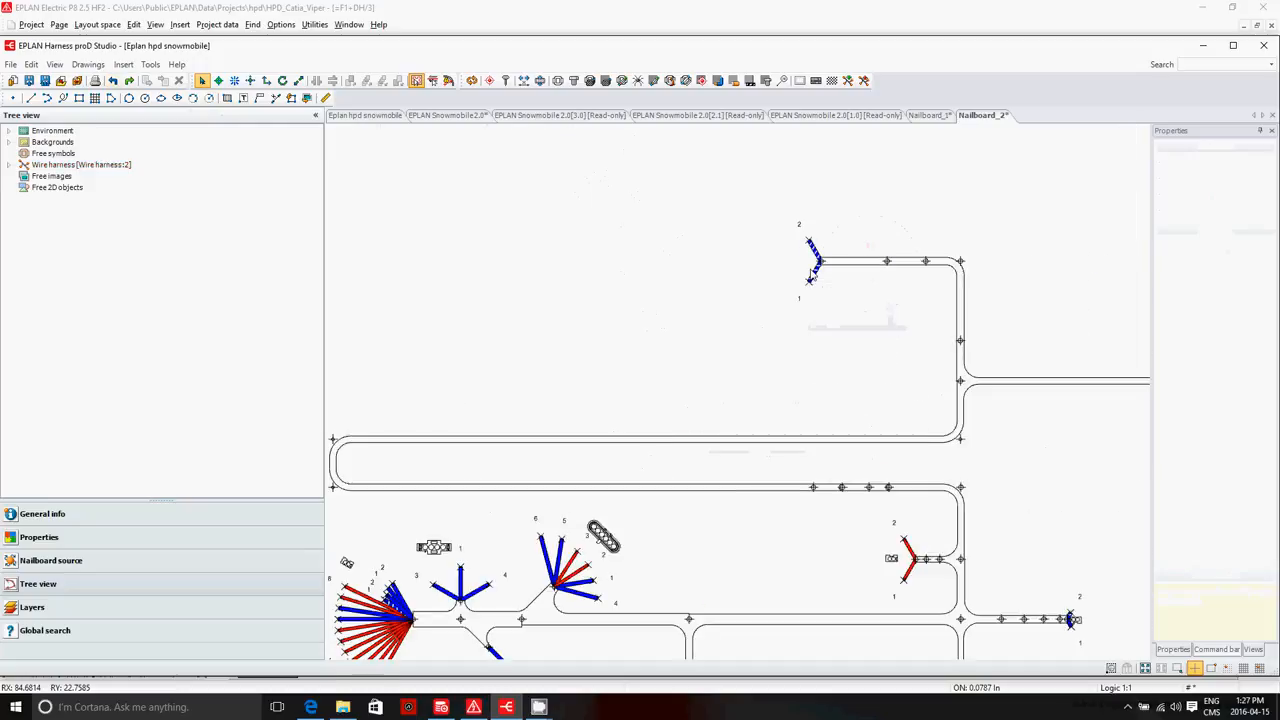
# Place the connectable object table for the +FR-GND-PL connector beside the horizontal end of the rearranged branch, on its outer side
pyautogui.scroll(-3, 794, 240)
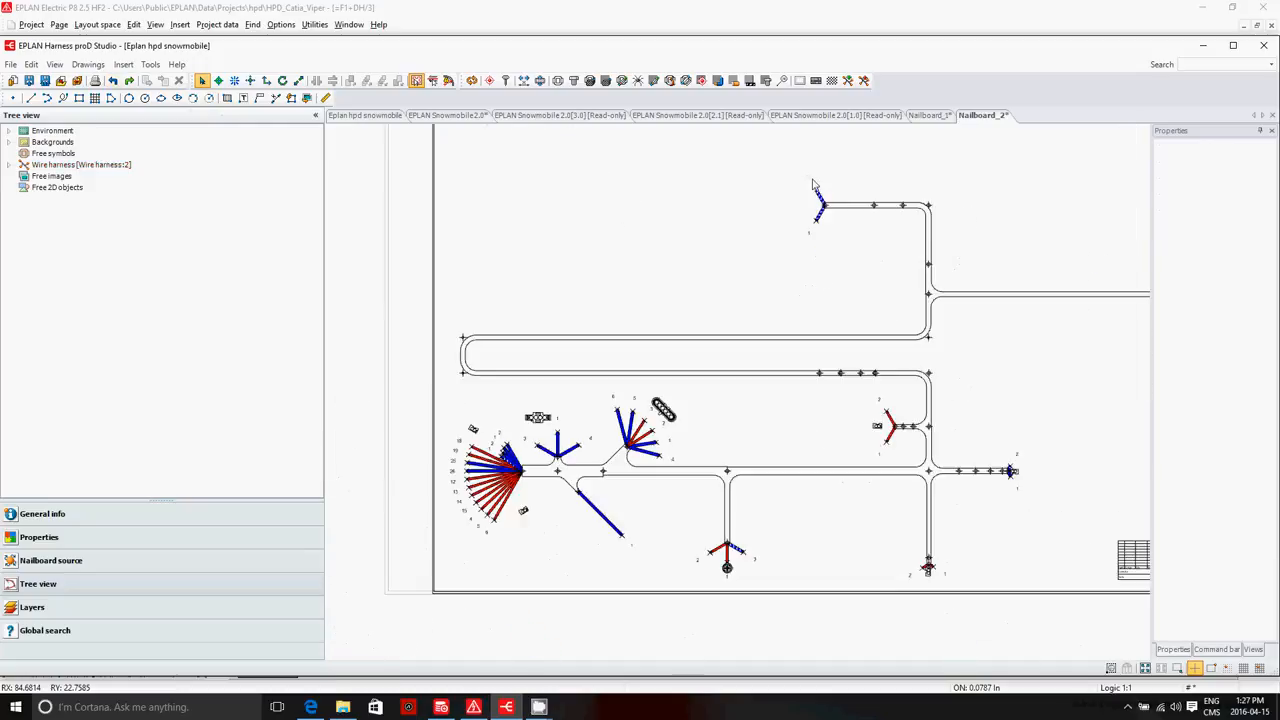
pyautogui.scroll(4, 813, 185)
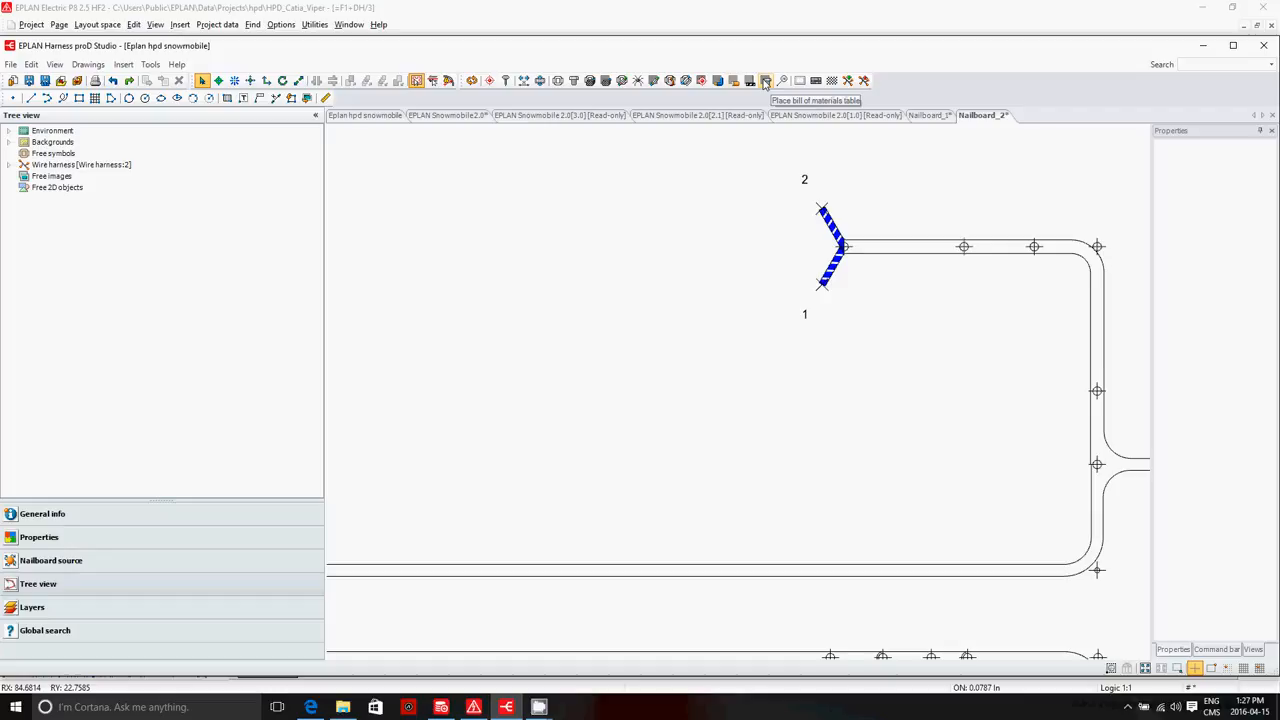
pyautogui.click(124, 66)
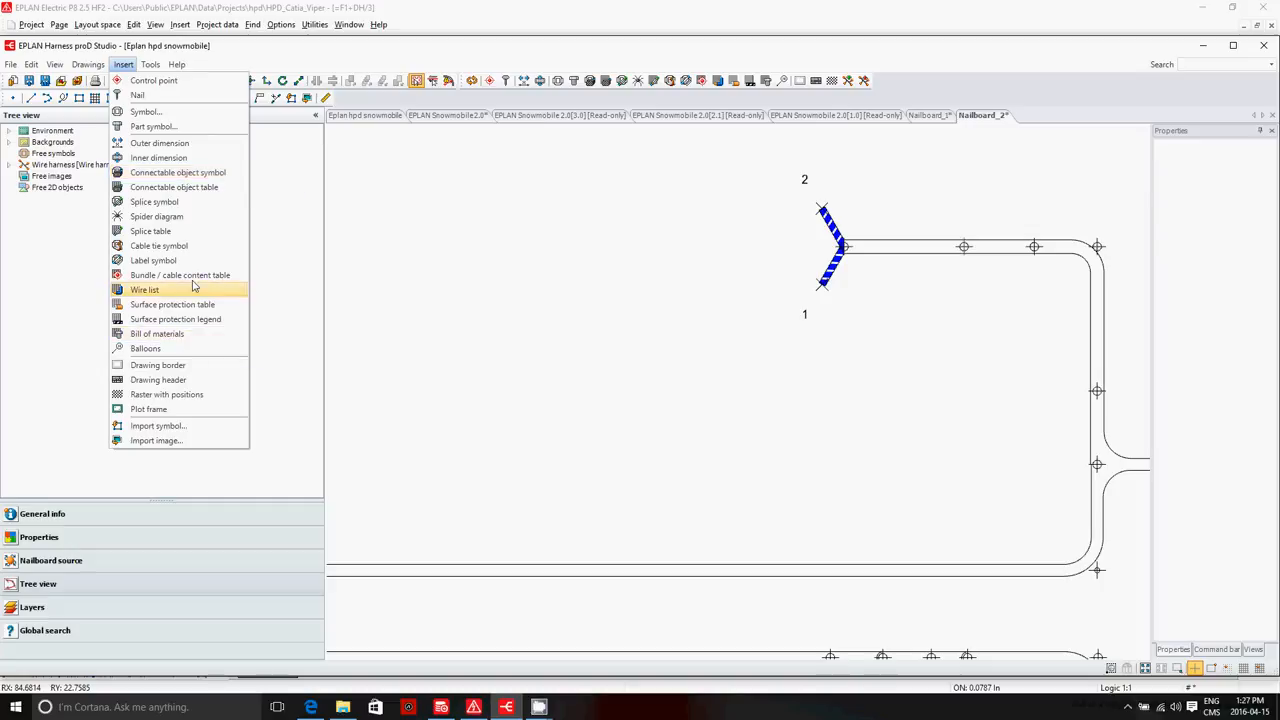
pyautogui.click(209, 189)
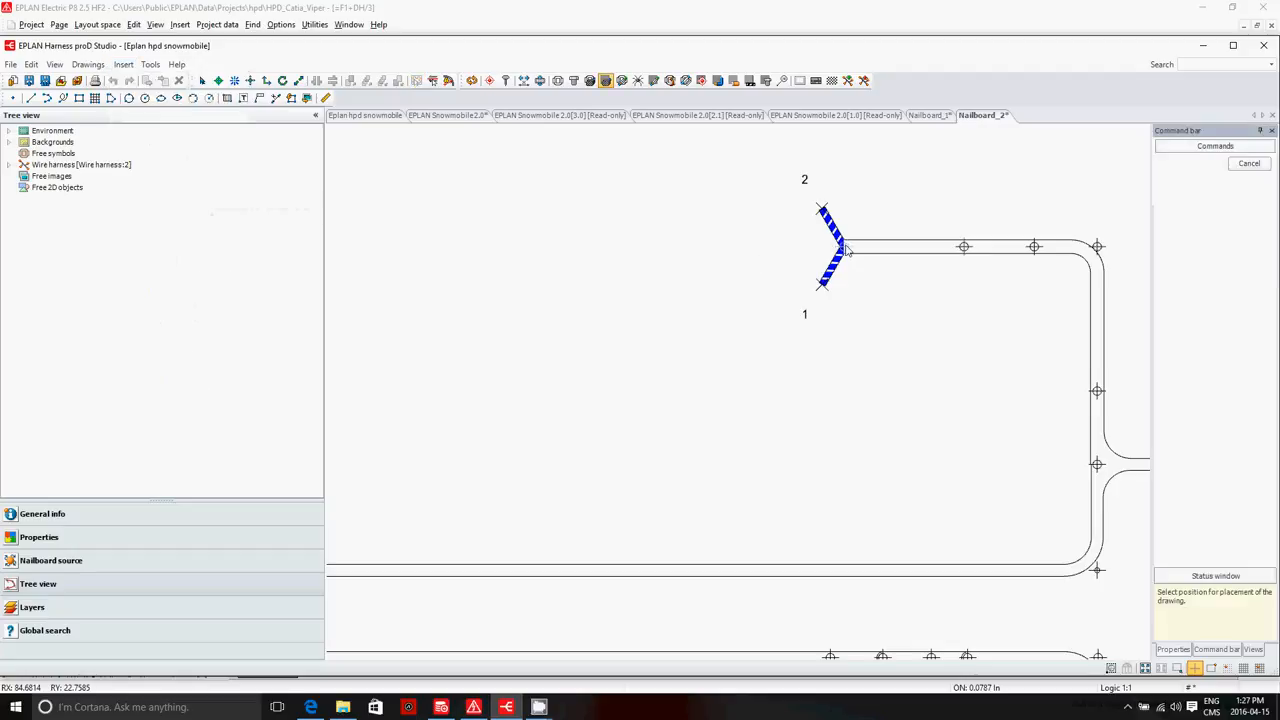
pyautogui.click(606, 270)
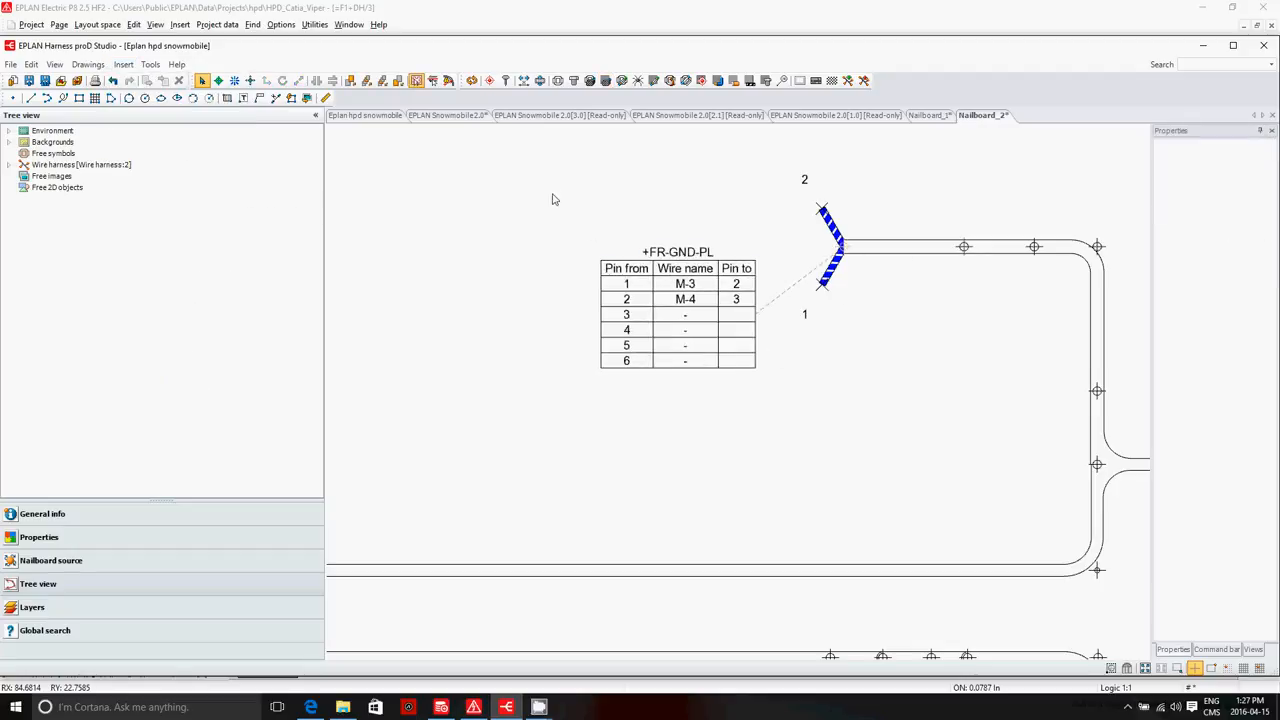
# Place the connectable object table for the +FR-BRK.LT-PL connector just above its fan-out at the far vertical branch end
pyautogui.scroll(-4, 585, 280)
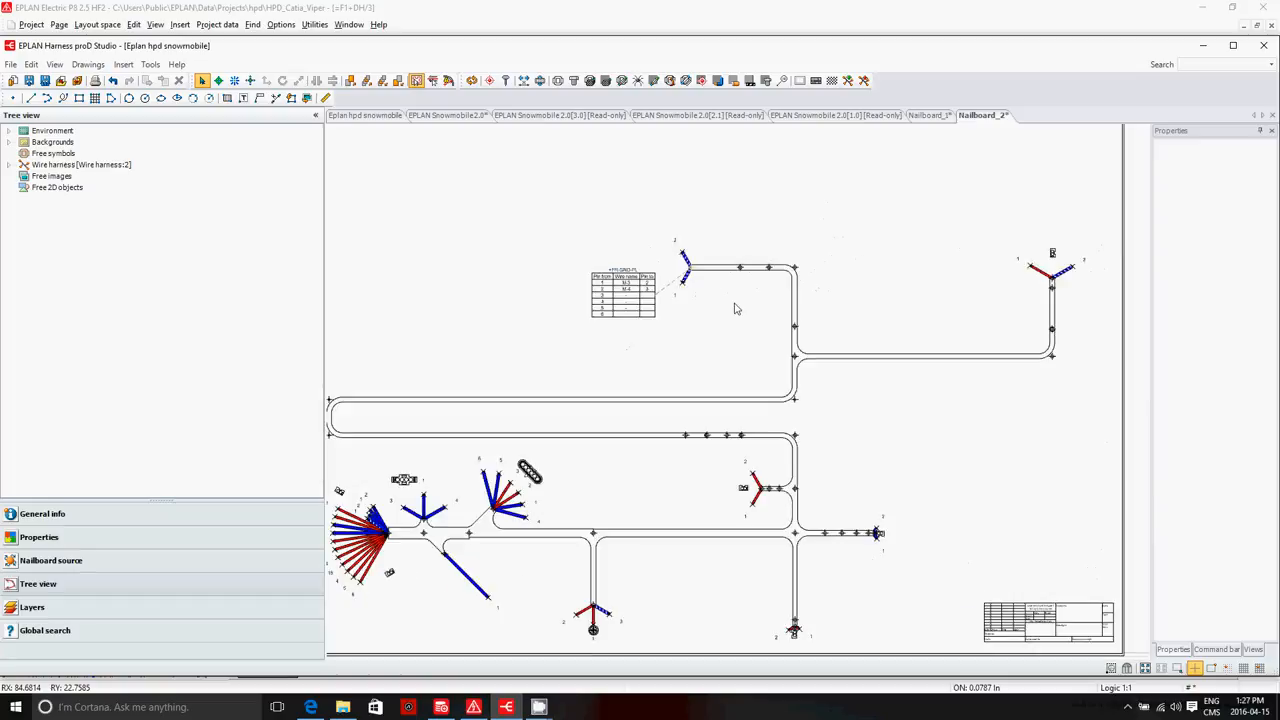
pyautogui.click(1071, 285)
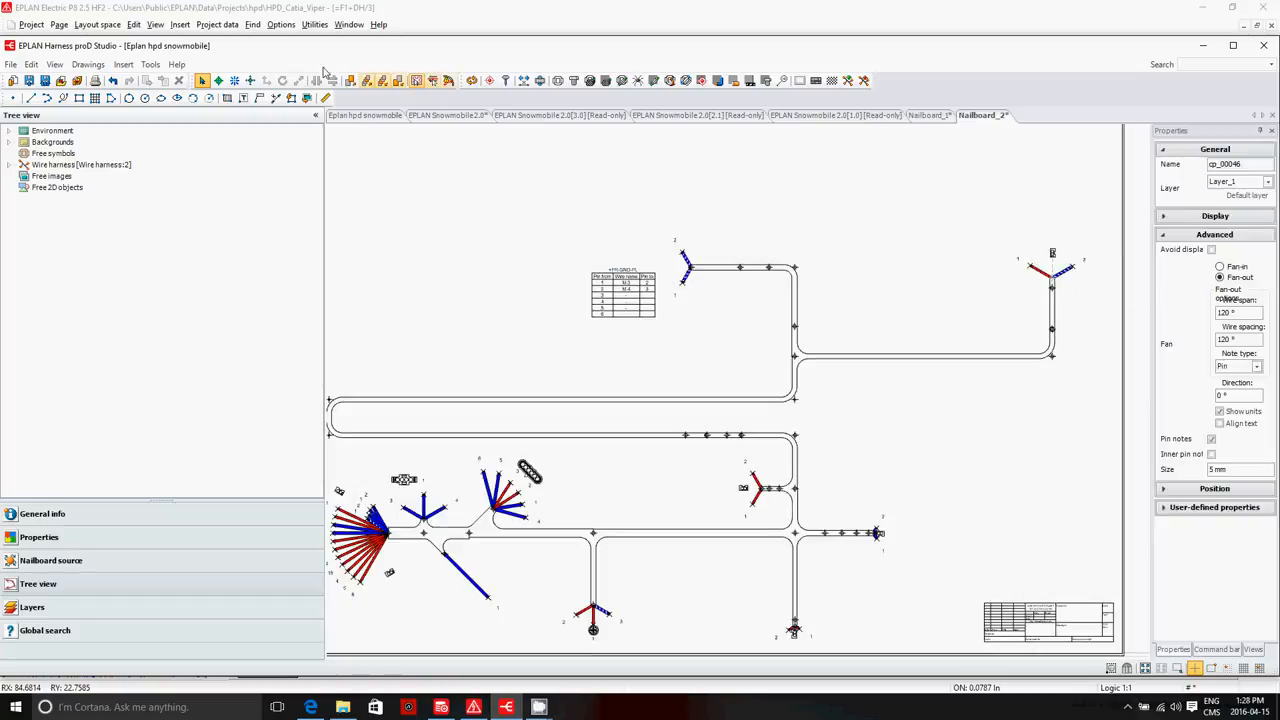
pyautogui.click(122, 65)
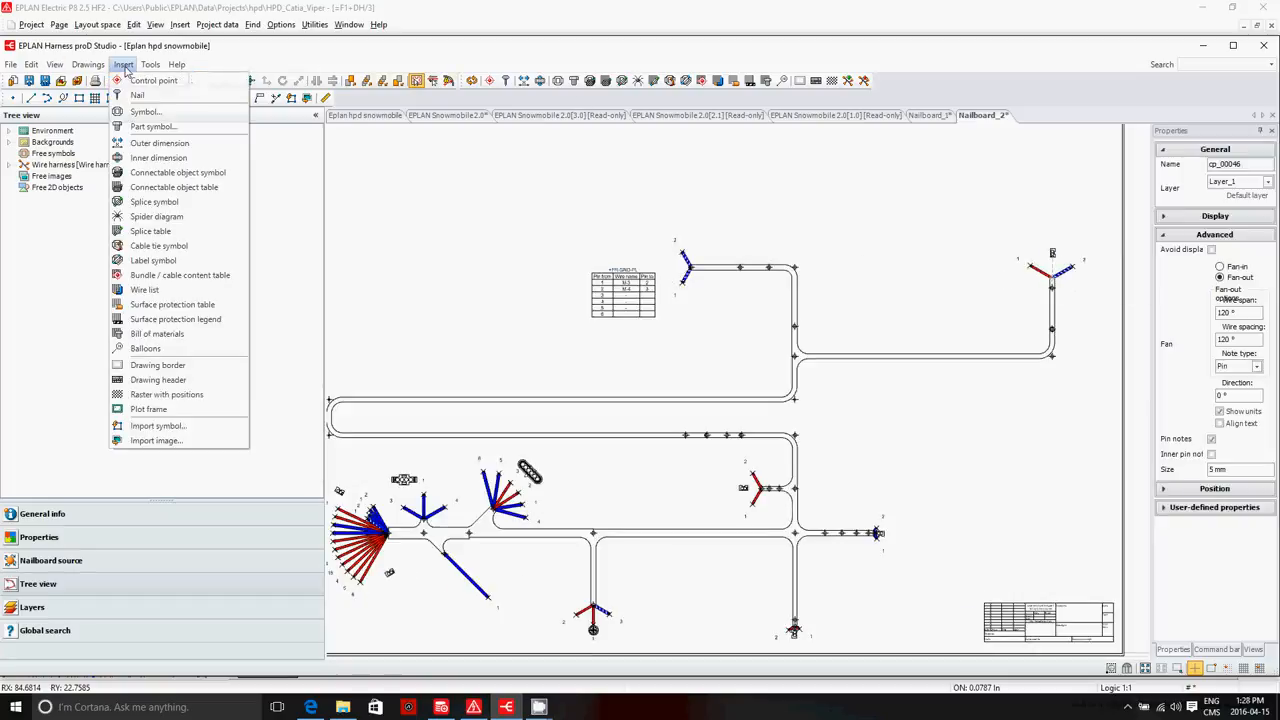
pyautogui.click(184, 189)
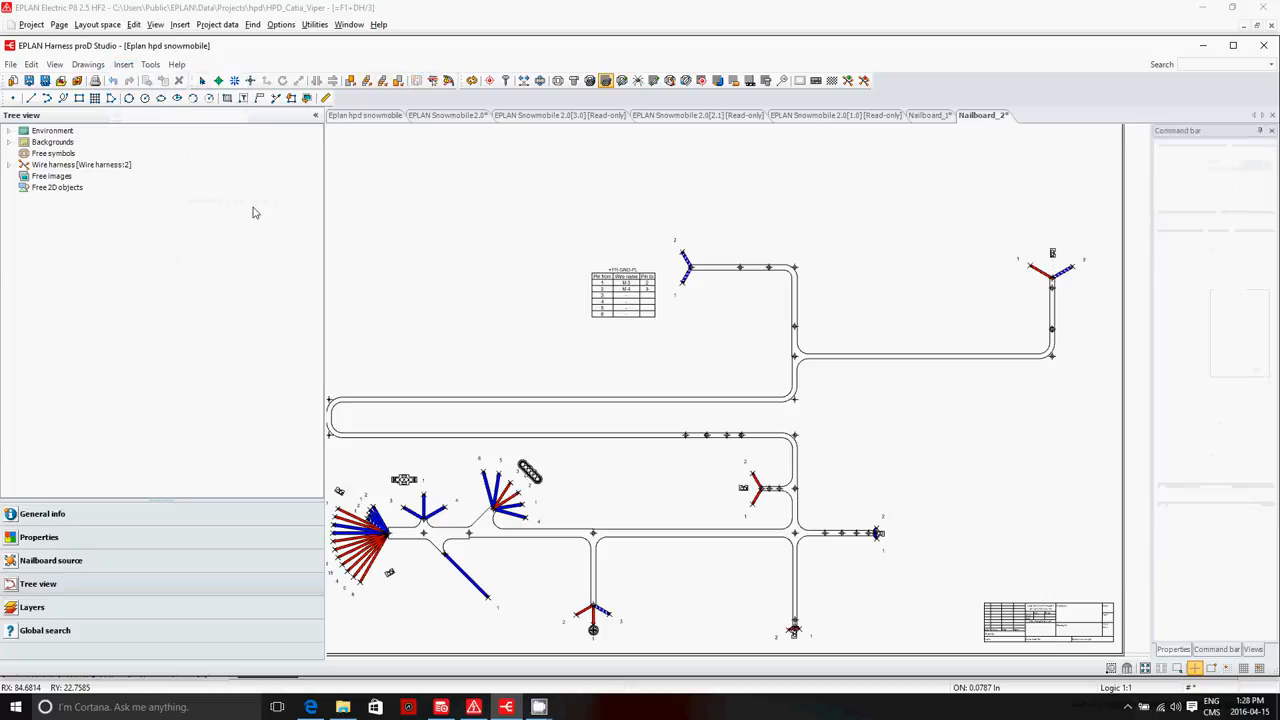
pyautogui.click(993, 216)
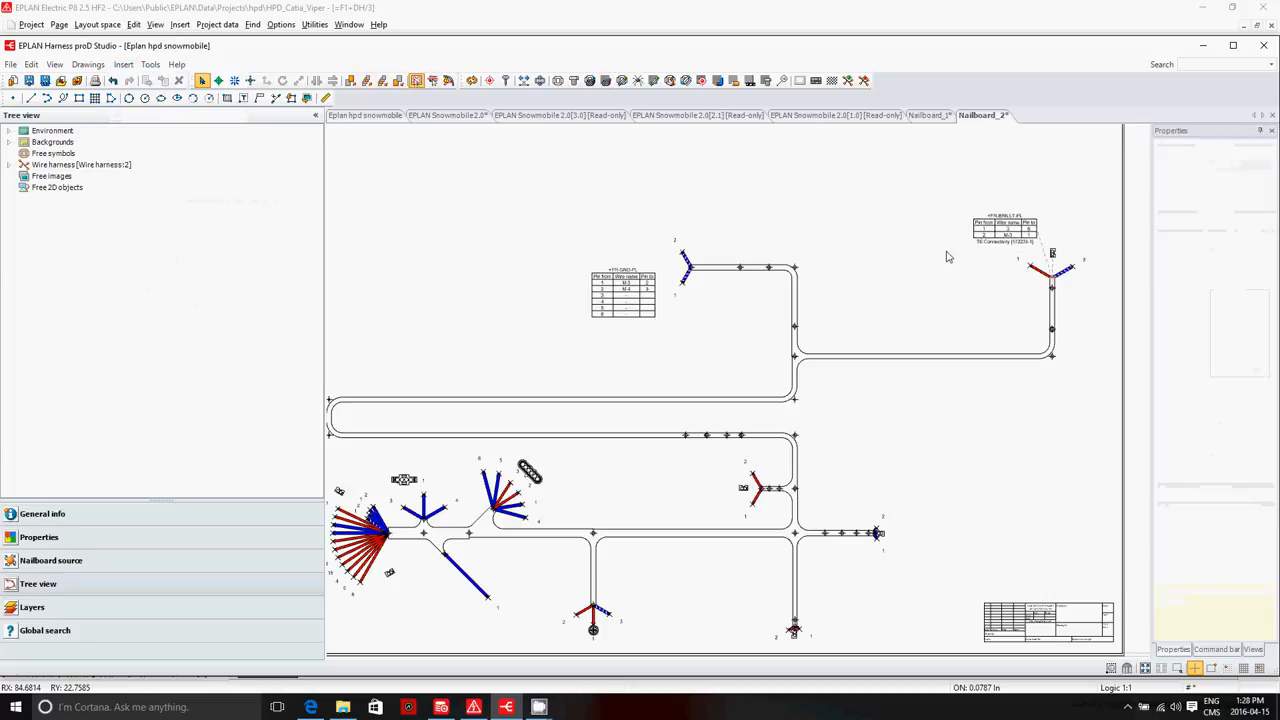
# Try to place another connectable object table beside the short horizontal branch's connector, and undo that placement
pyautogui.click(605, 81)
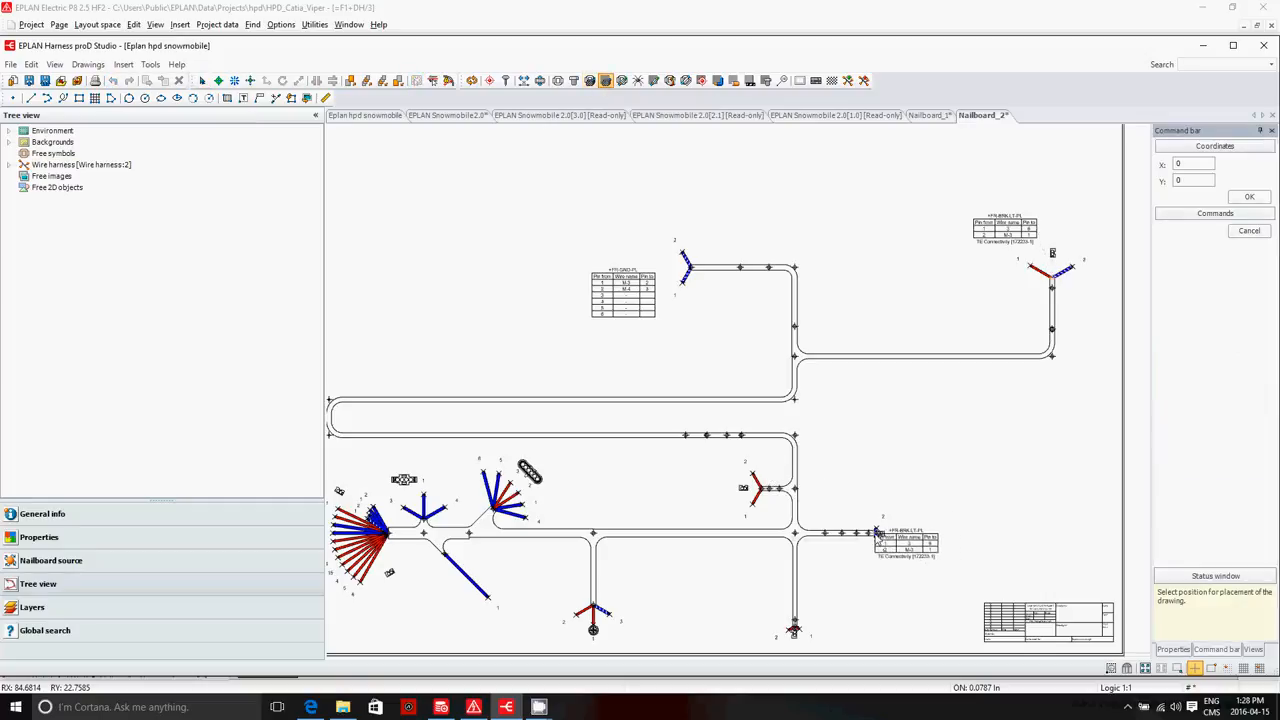
pyautogui.click(877, 536)
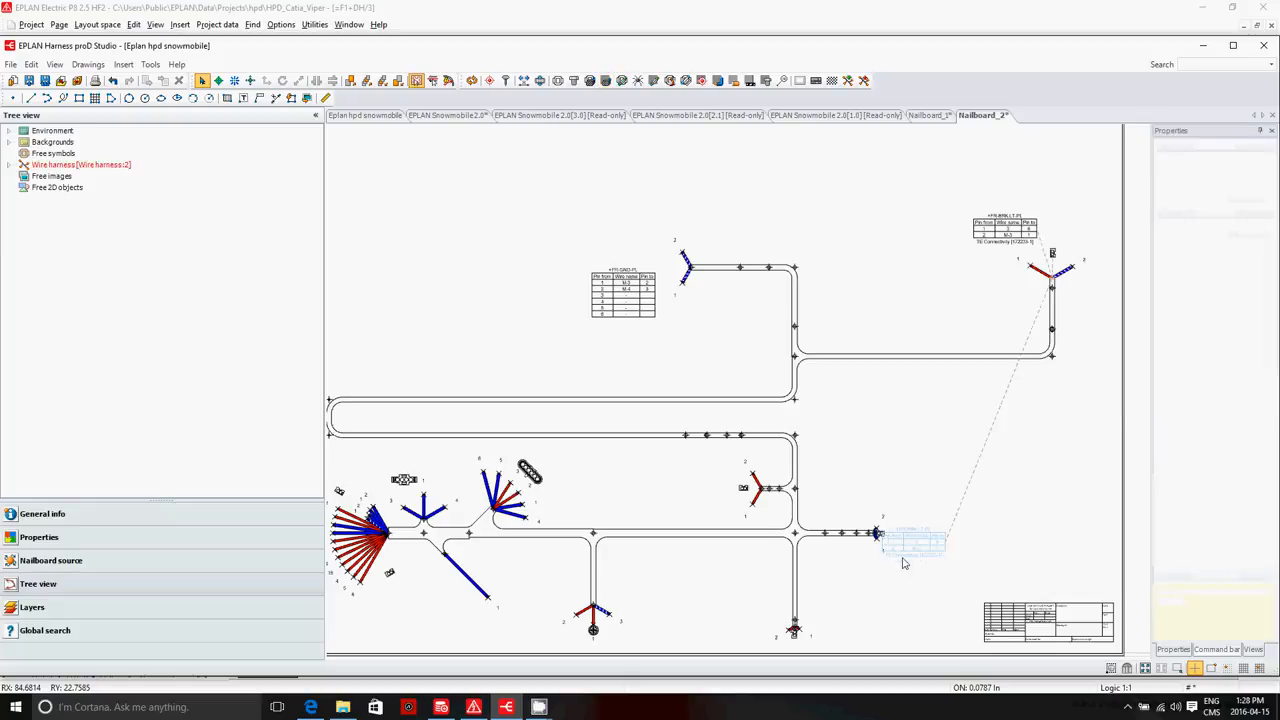
pyautogui.hotkey('ctrl', 'z')
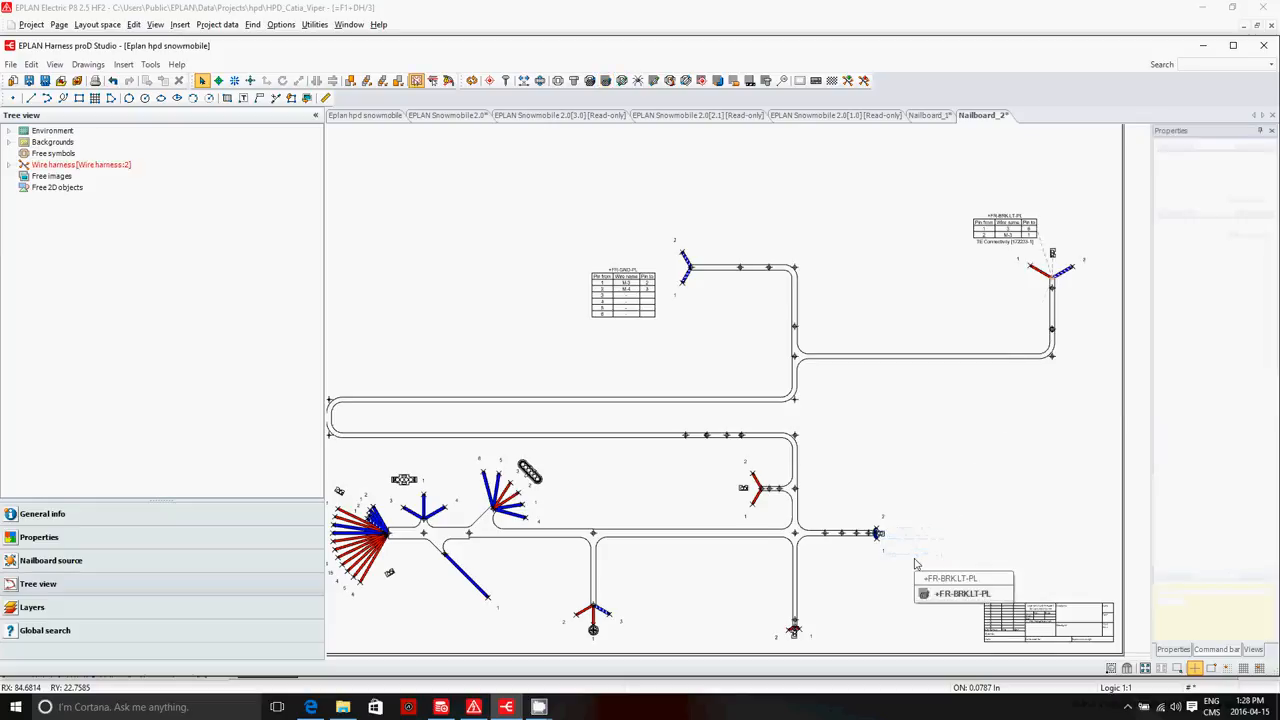
# Place the connectable object table for the +MT-RES2-PL connector beside its red two-wire fan-out
pyautogui.scroll(3, 863, 491)
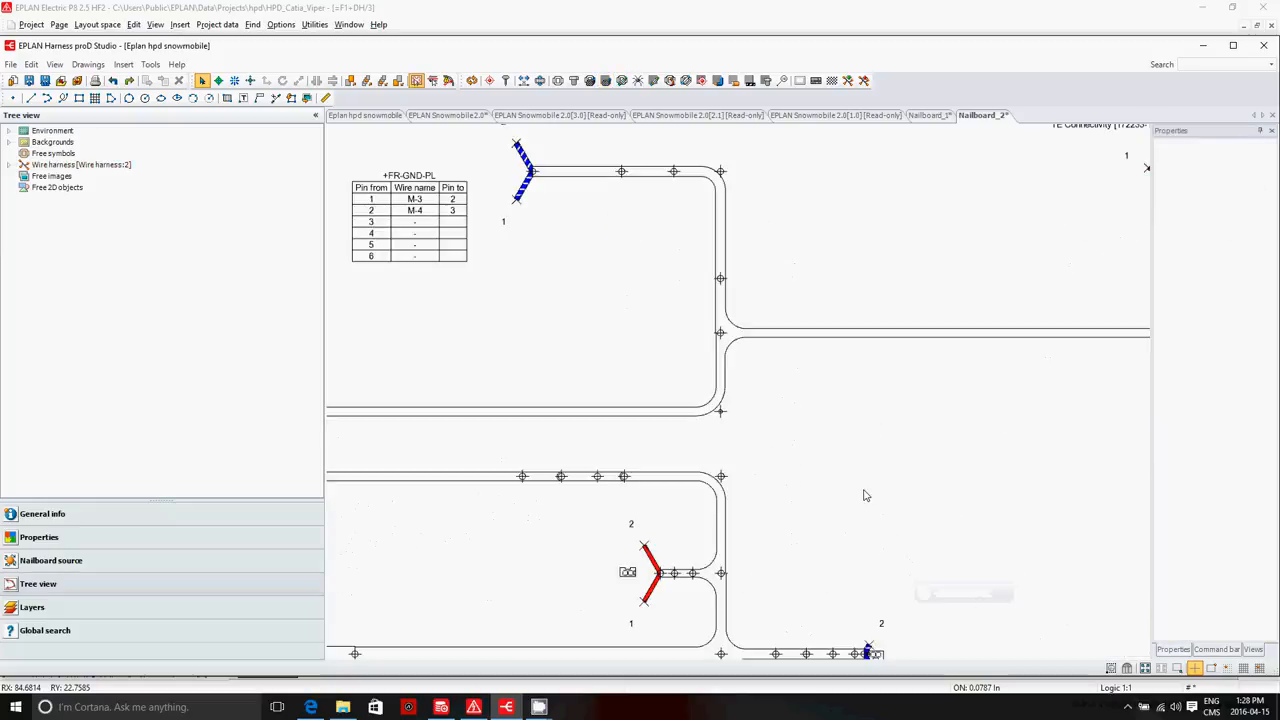
pyautogui.scroll(-4, 640, 590)
pyautogui.click(642, 589)
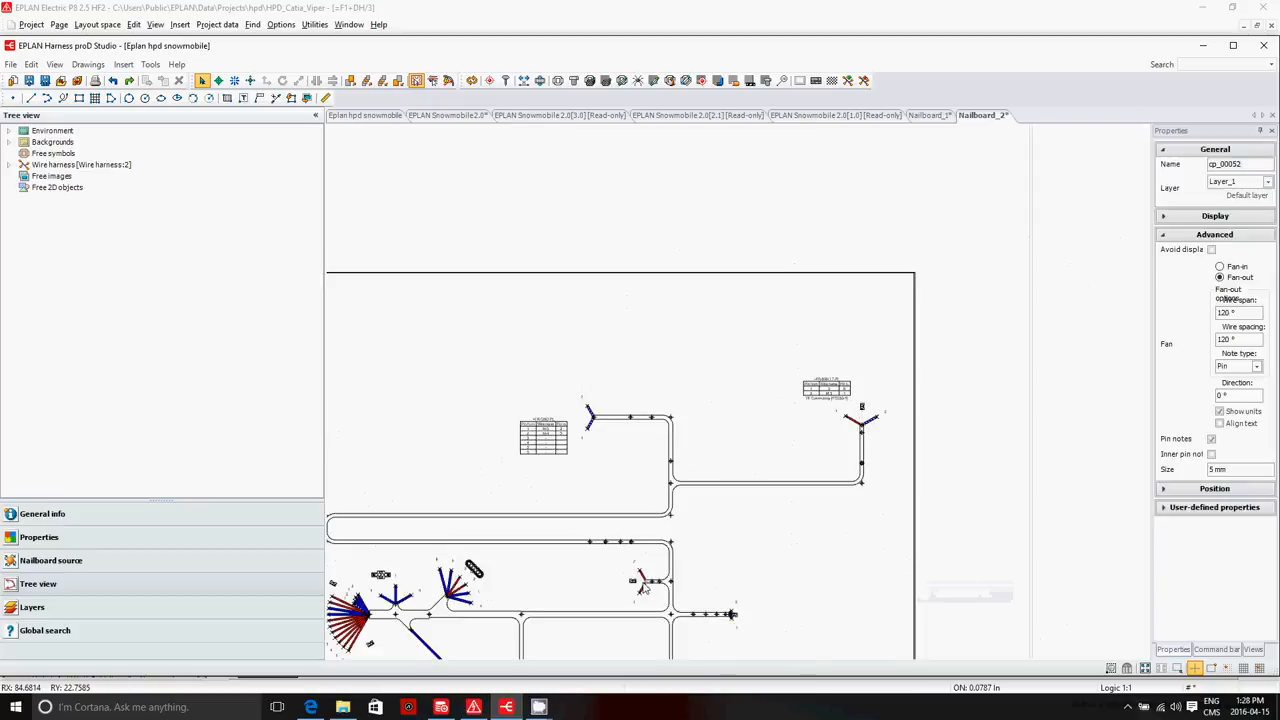
pyautogui.click(605, 80)
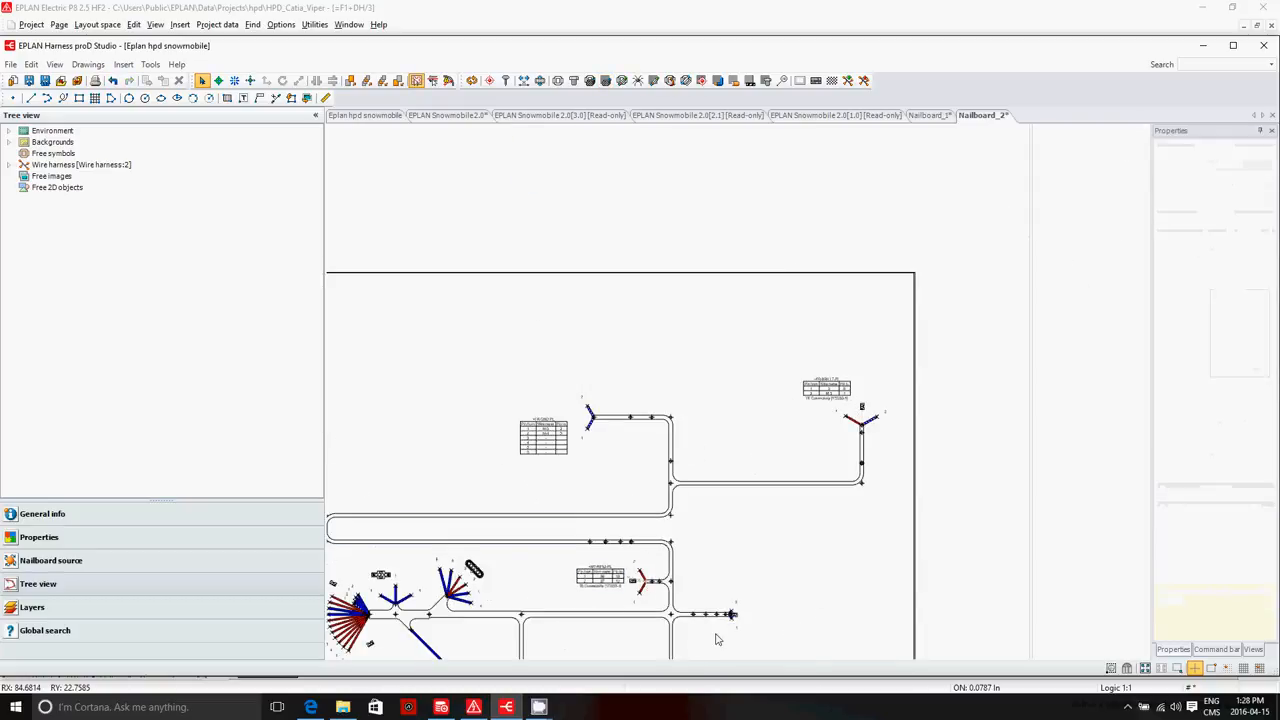
# Place the connectable object table for the +DH-FU-PL connector above the long looped bundle
pyautogui.scroll(5, 716, 639)
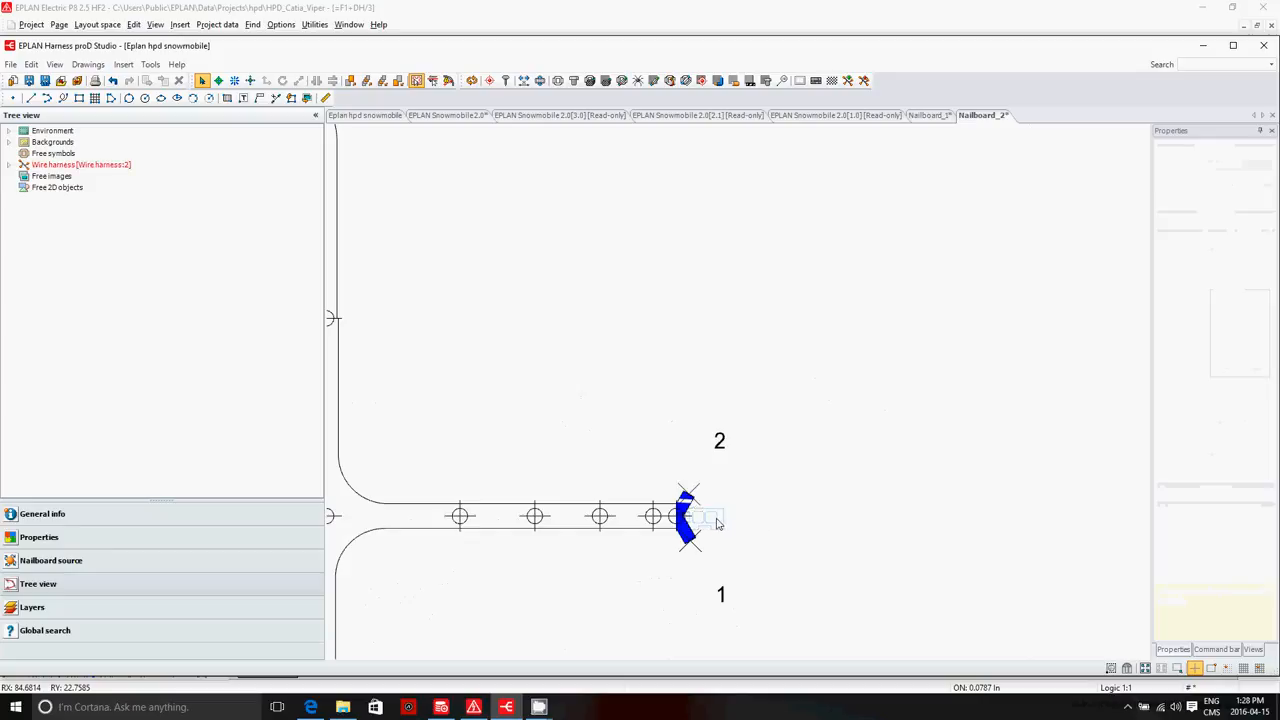
pyautogui.click(716, 523)
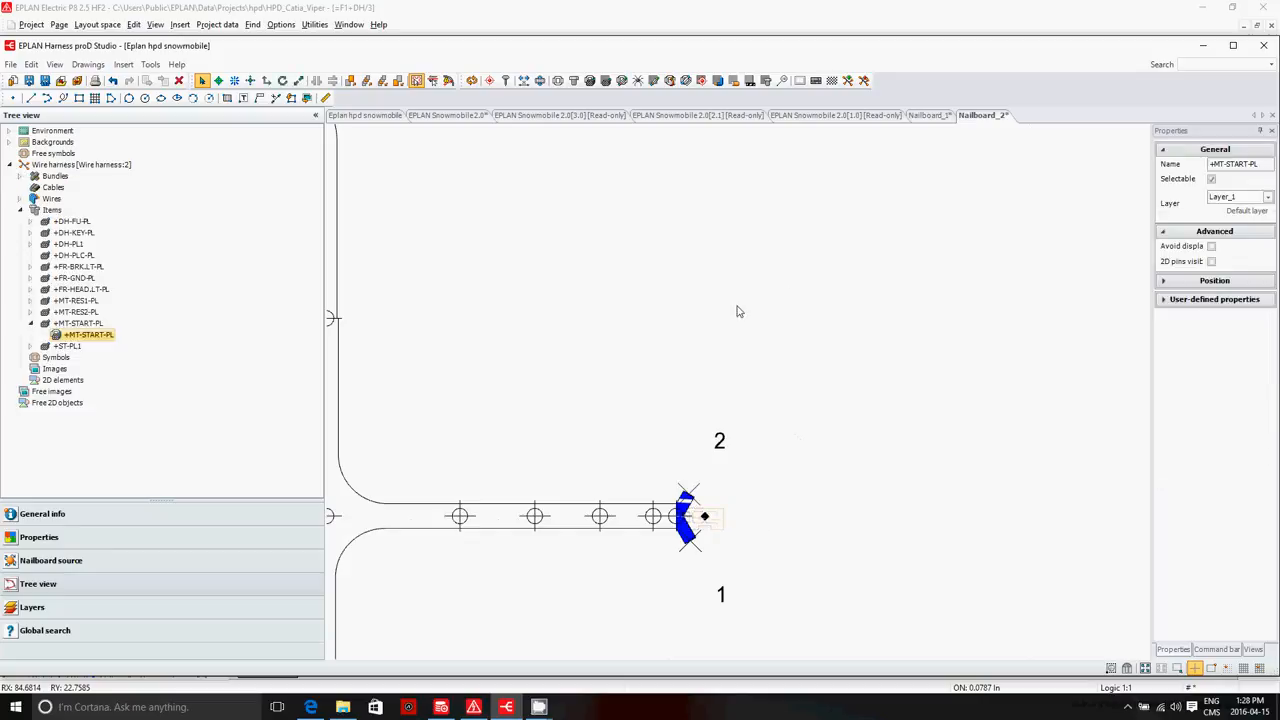
pyautogui.click(597, 82)
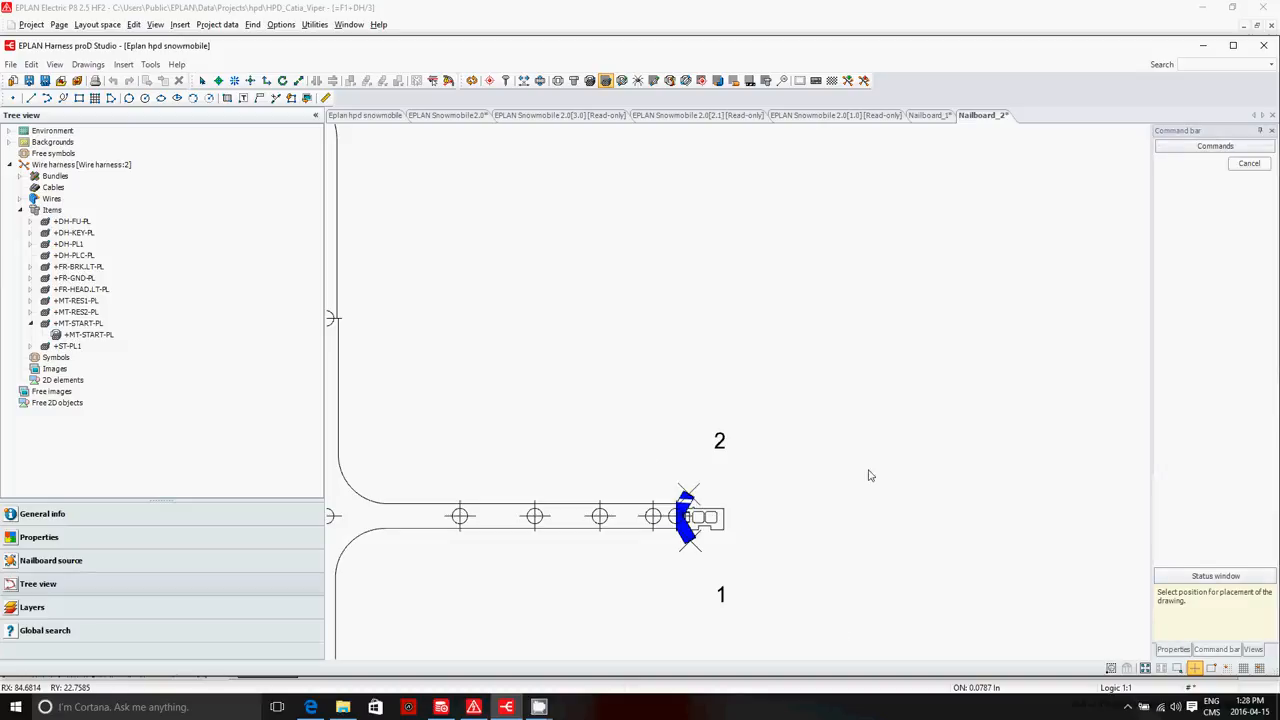
pyautogui.scroll(-4, 640, 392)
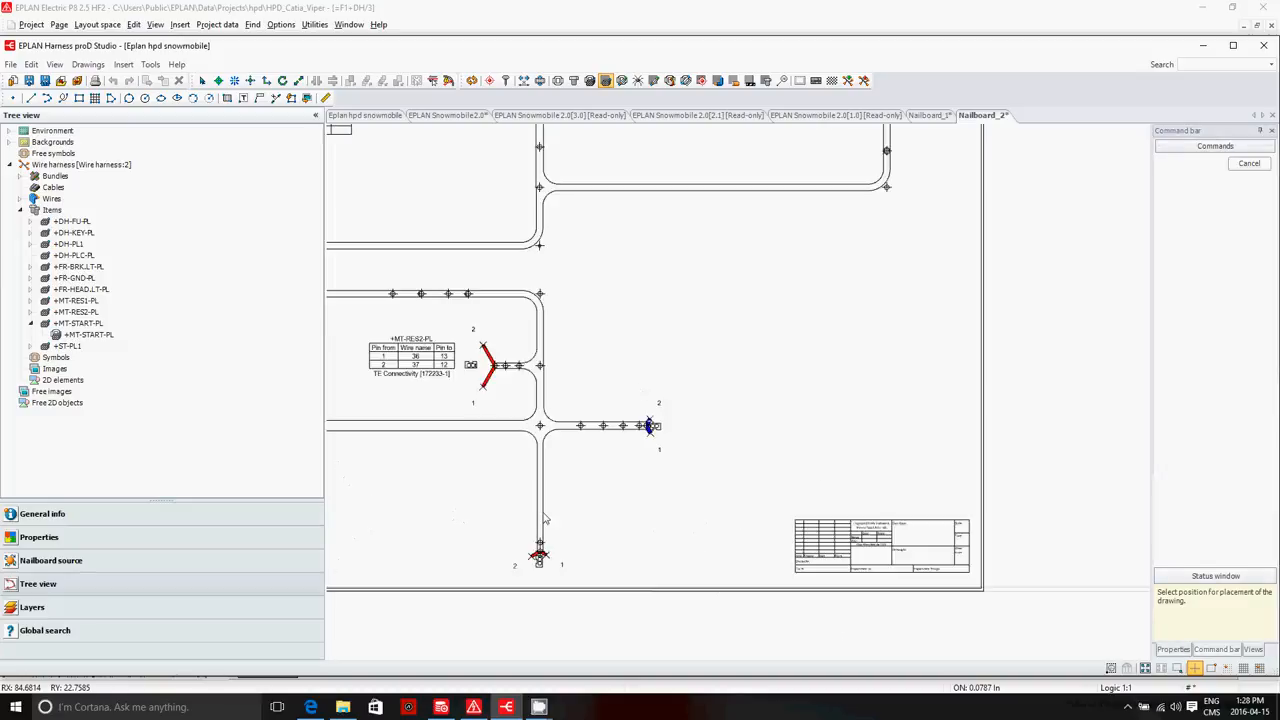
pyautogui.scroll(-3, 915, 392)
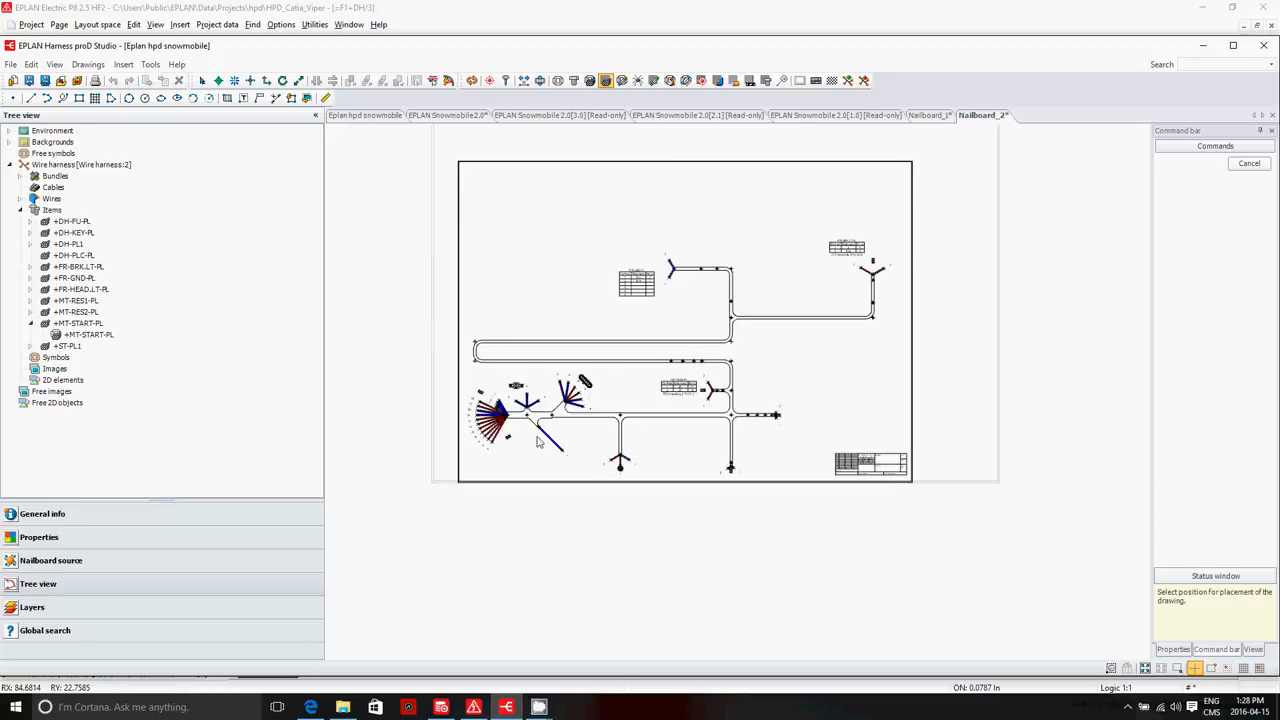
pyautogui.scroll(4, 538, 442)
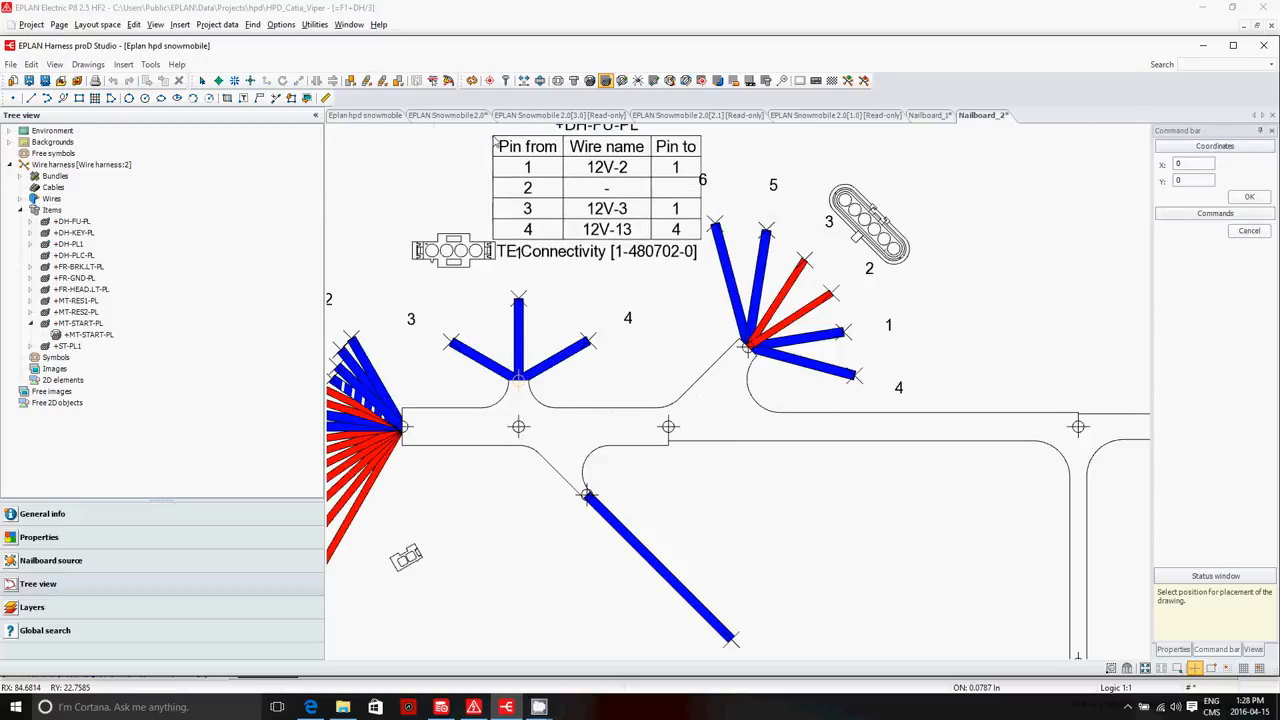
pyautogui.scroll(1, 495, 141)
pyautogui.scroll(-4, 533, 248)
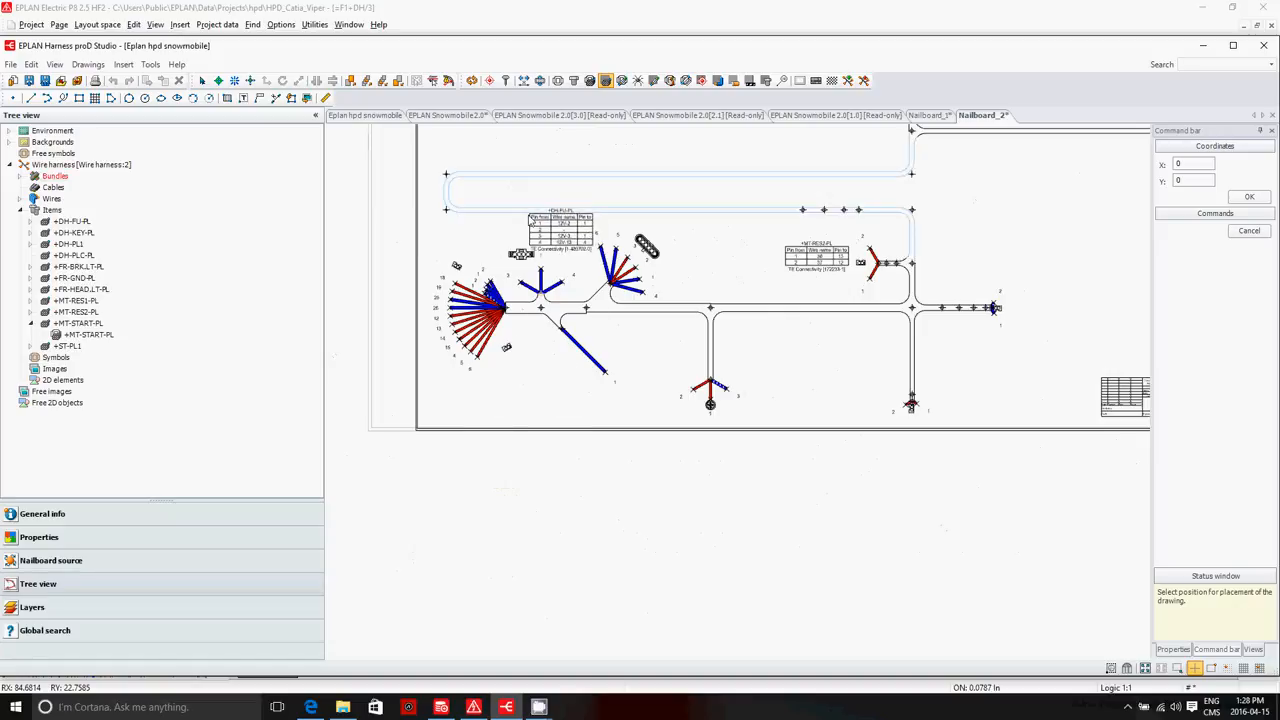
pyautogui.click(511, 139)
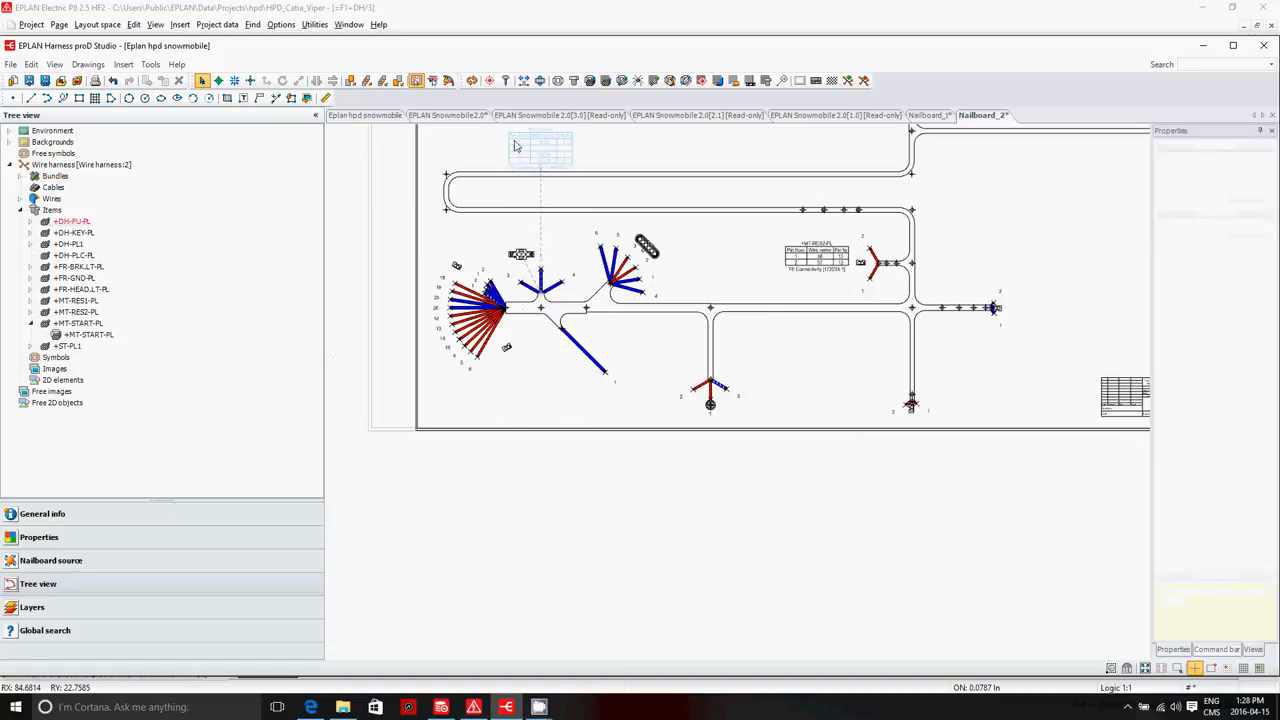
# Insert the wire list just inside the drawing border's upper corner, in the free area above the harness
pyautogui.click(613, 290)
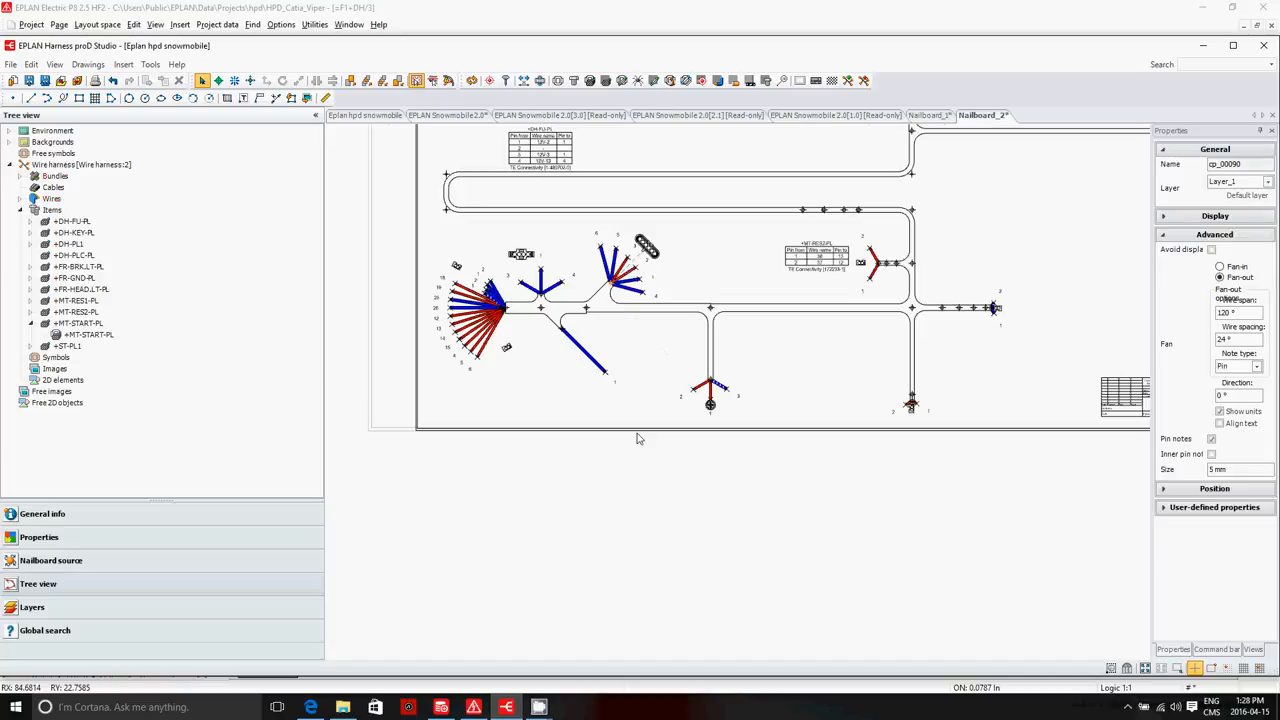
pyautogui.scroll(3, 600, 466)
pyautogui.scroll(-6, 615, 441)
pyautogui.scroll(4, 655, 303)
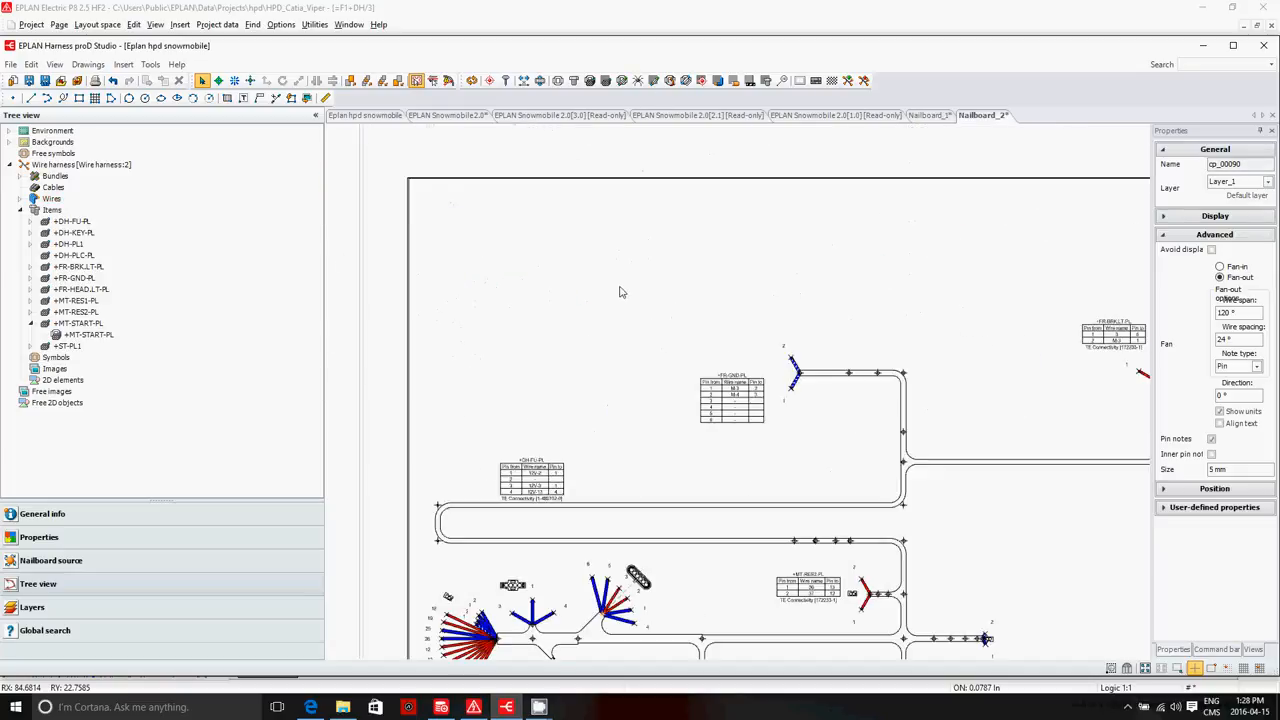
pyautogui.click(123, 65)
pyautogui.click(144, 289)
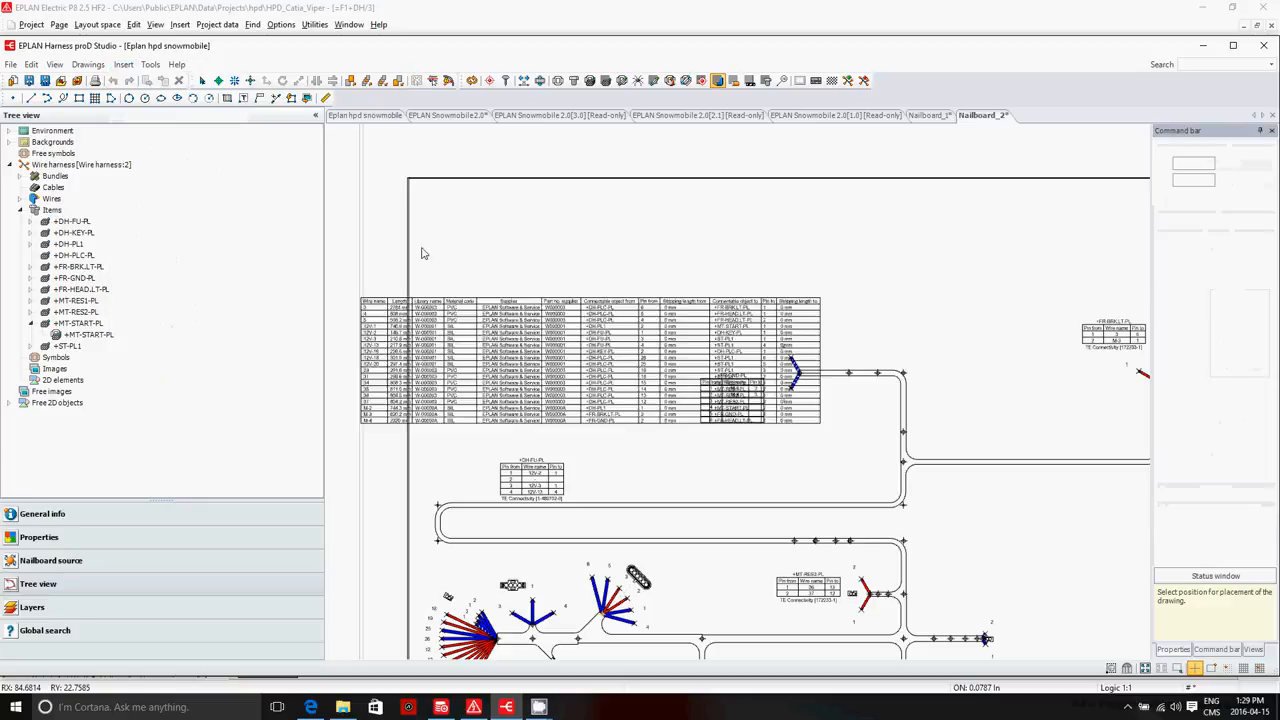
pyautogui.click(416, 198)
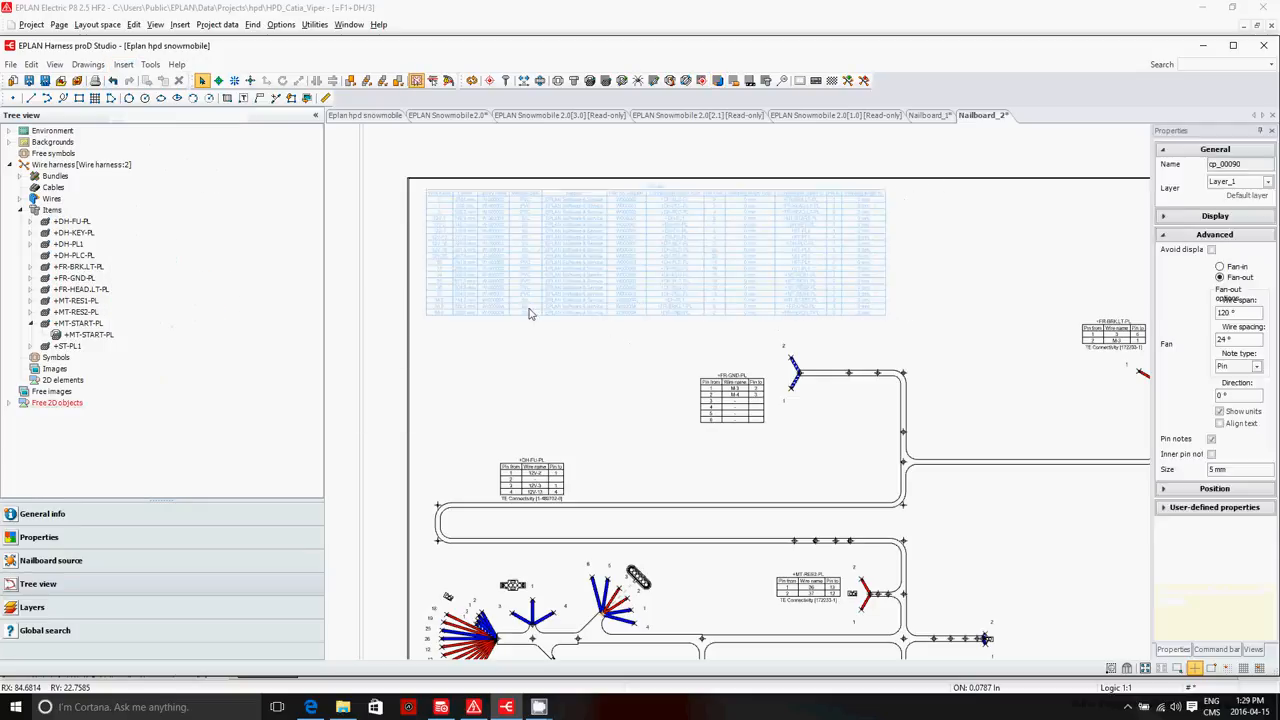
pyautogui.click(614, 378)
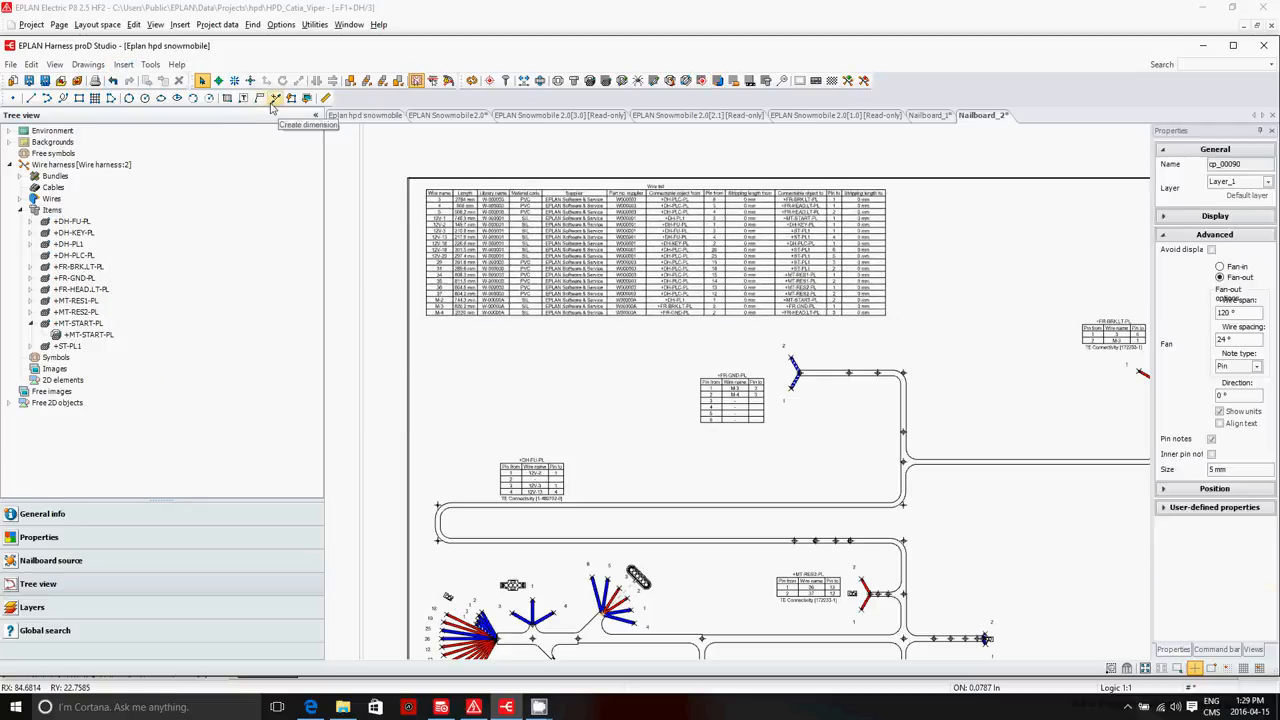
# Insert the bill of materials directly beside the wire list along the drawing's upper border
pyautogui.click(123, 64)
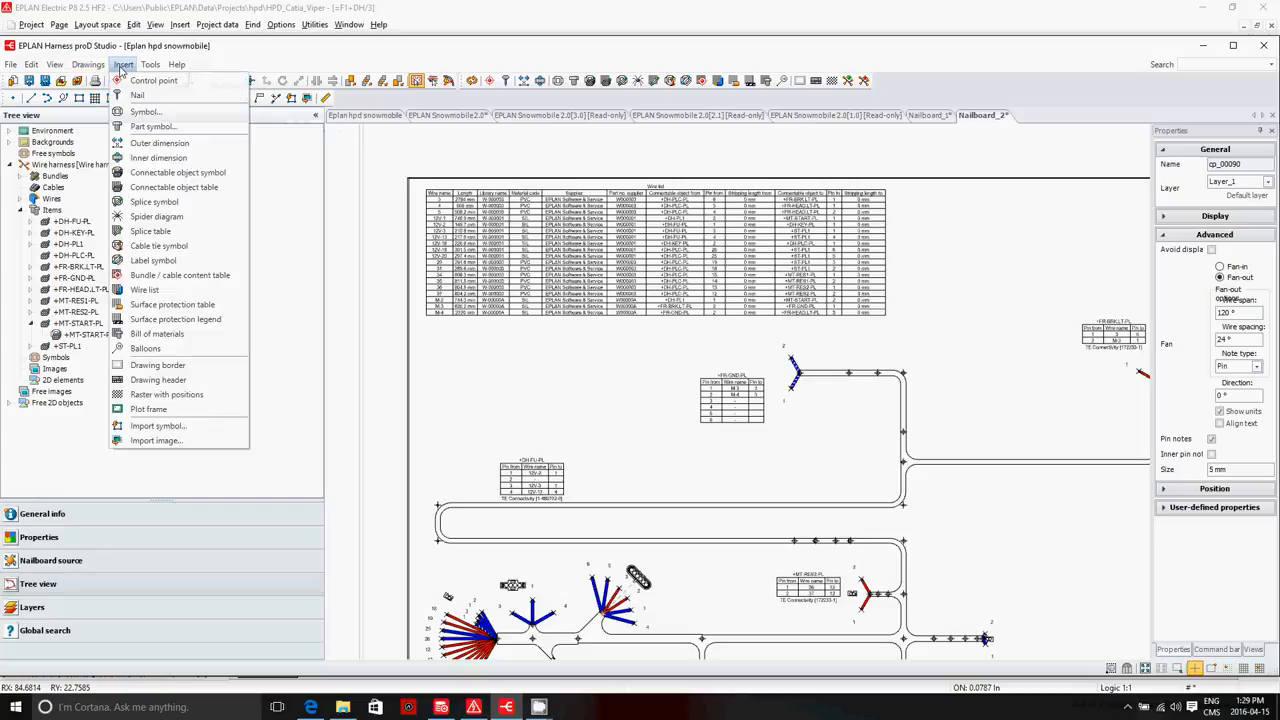
pyautogui.click(160, 333)
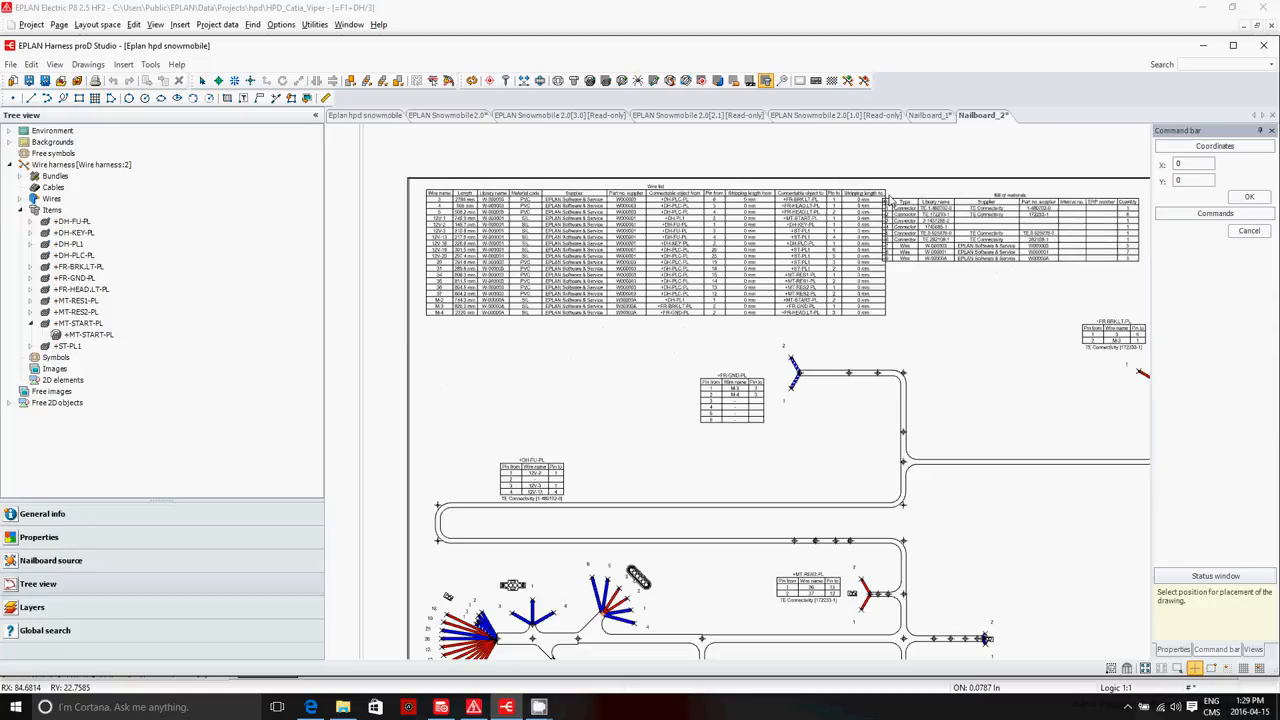
pyautogui.click(898, 197)
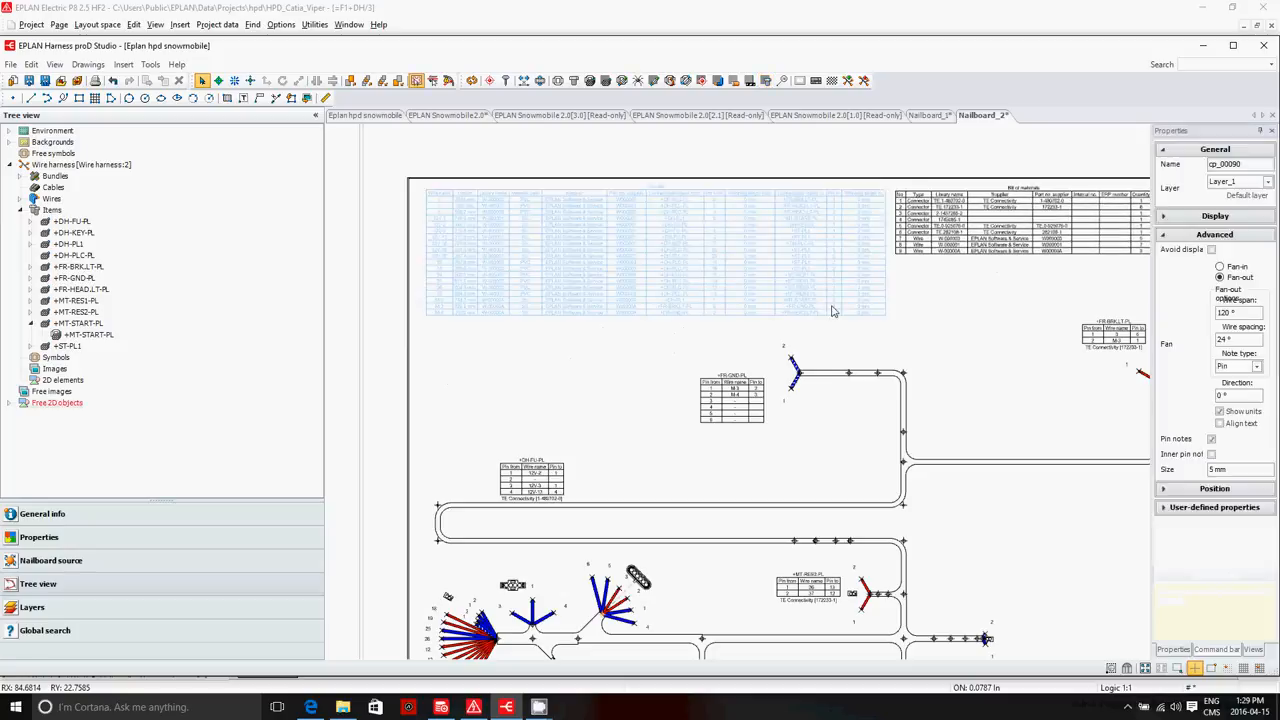
# Insert a nail in the inner corner of the junction where the branch to +FR-BRK.LT-PL splits off
pyautogui.scroll(2, 474, 349)
pyautogui.scroll(-5, 532, 387)
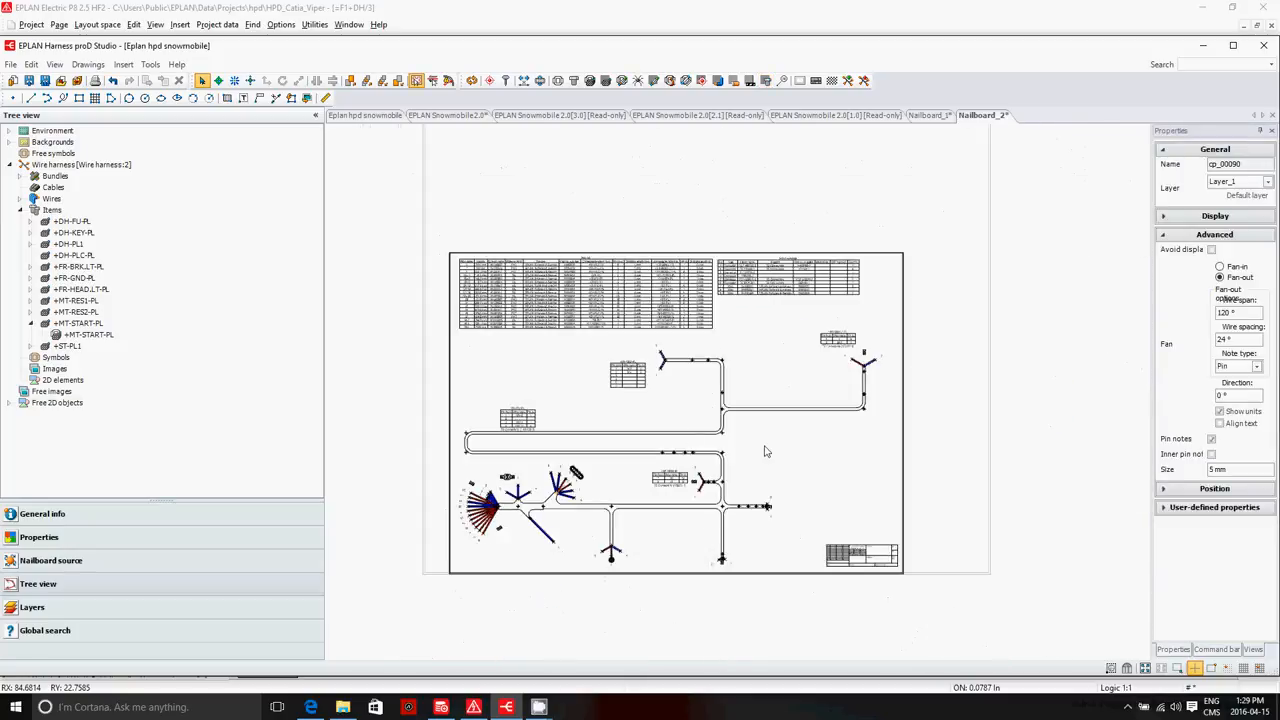
pyautogui.scroll(3, 815, 409)
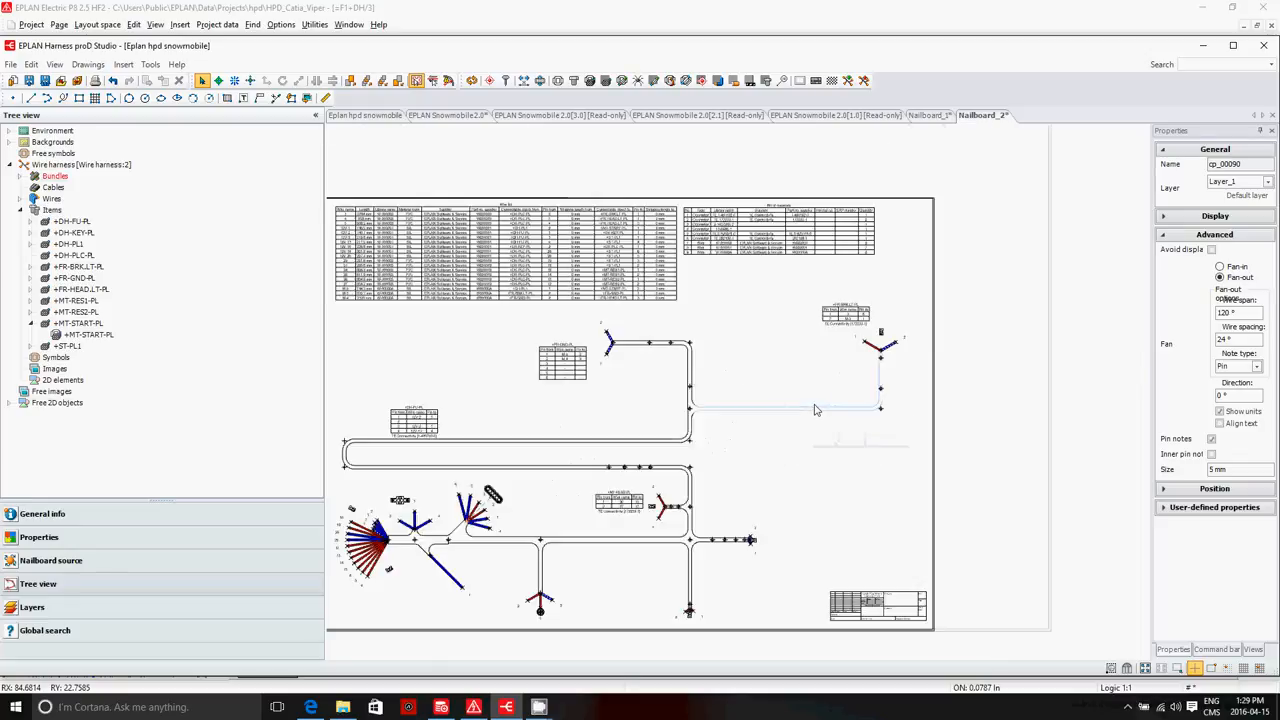
pyautogui.click(507, 82)
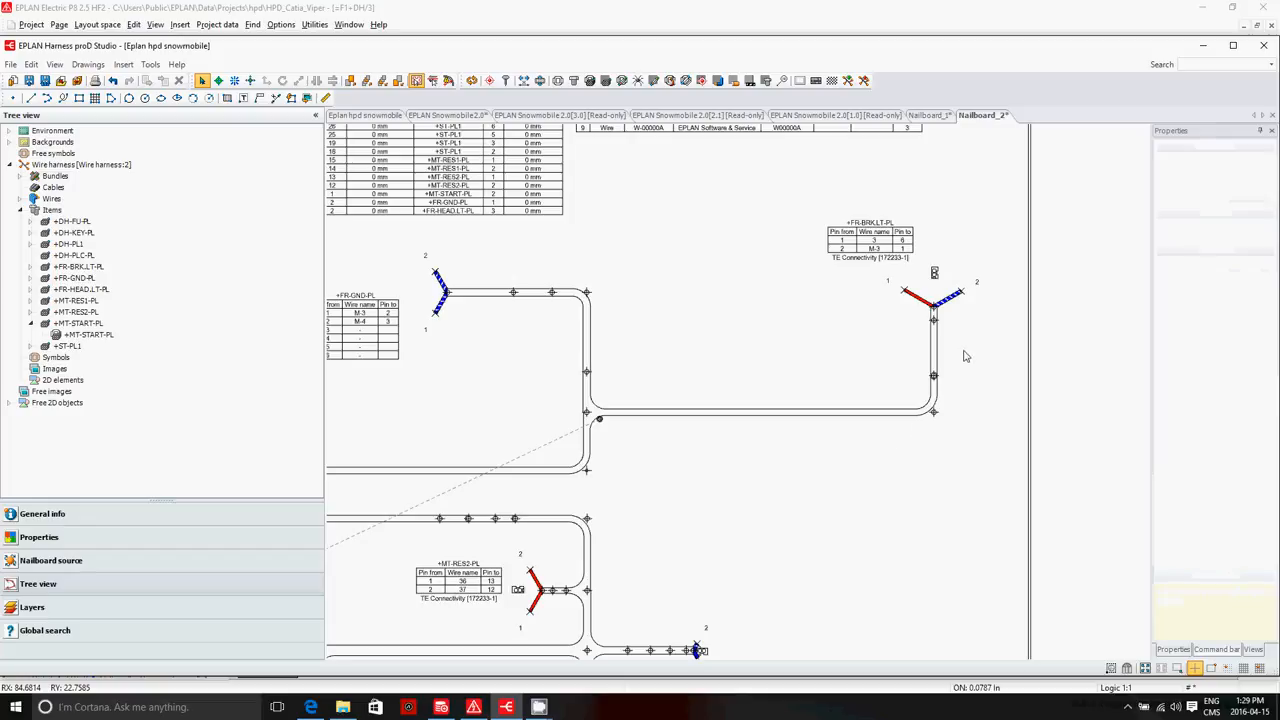
# Move the nail from the +FR-BRK.LT-PL junction to the inner corner beside the +ST-PL1 connector on the main bundle
pyautogui.scroll(-3, 965, 356)
pyautogui.scroll(2, 650, 491)
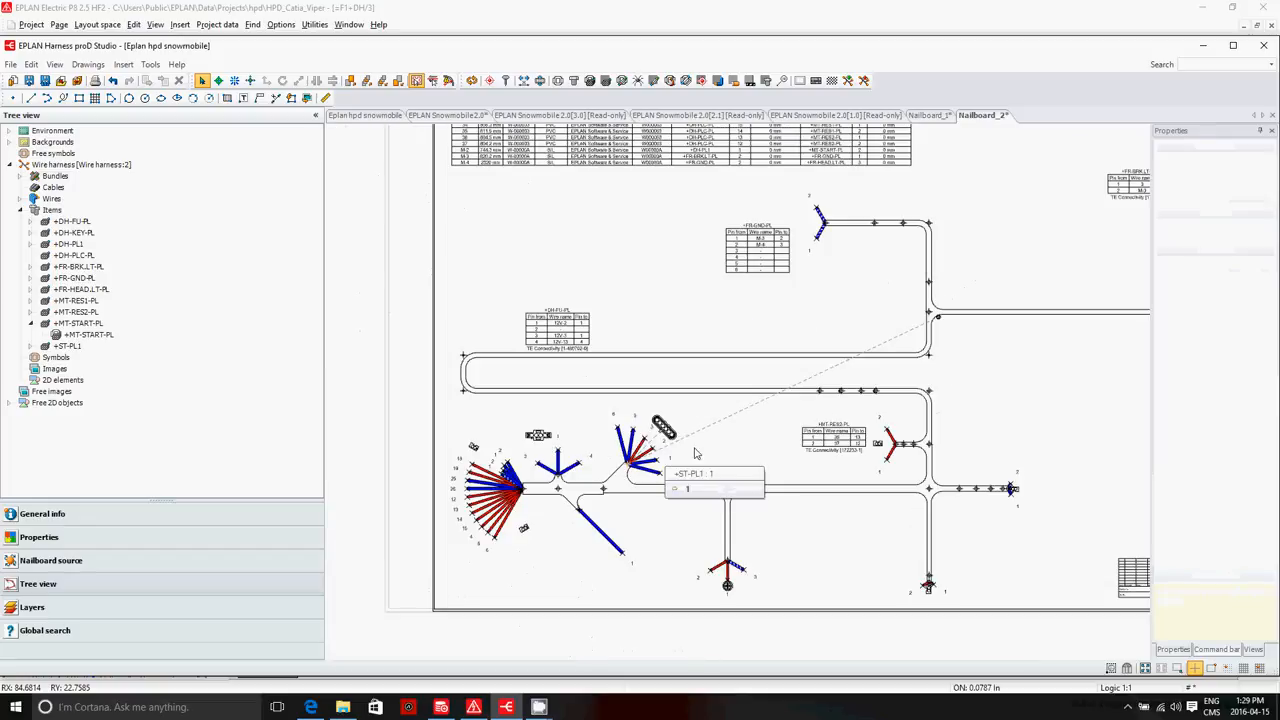
pyautogui.click(938, 319)
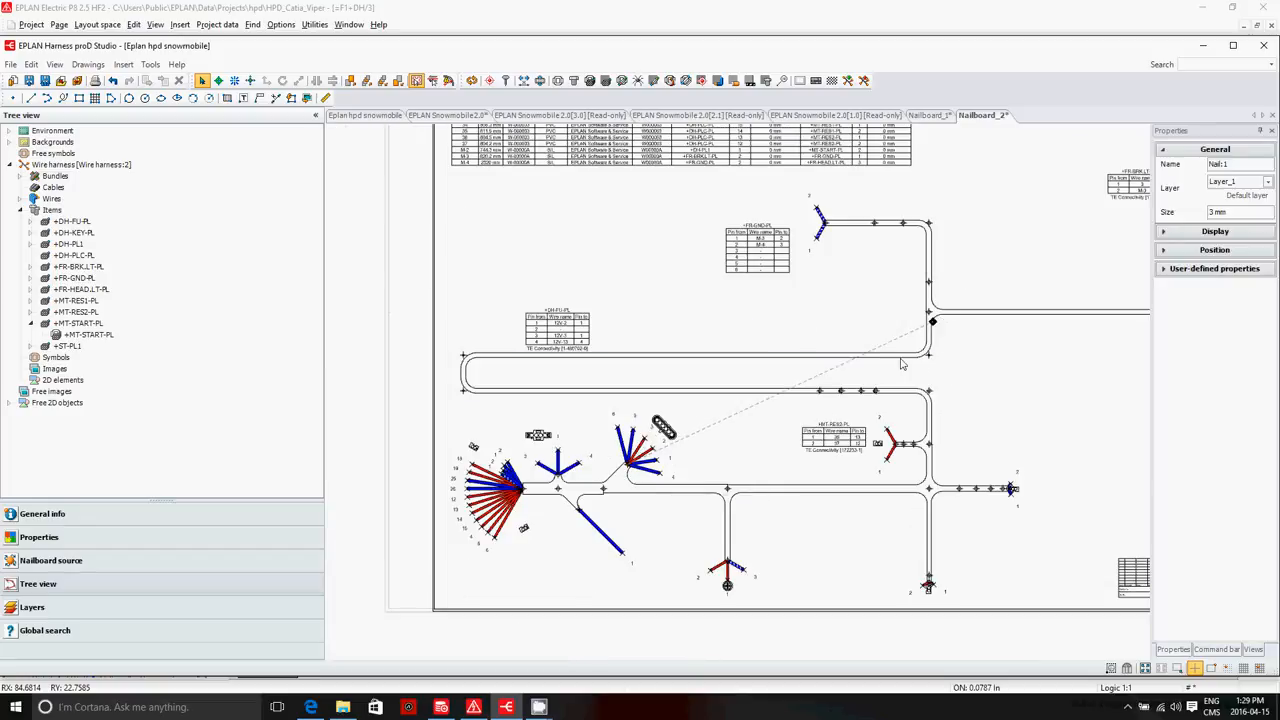
pyautogui.click(630, 471)
# Insert a nail inside the bundle bend directly above the +MT-RES2-PL branch, attached to that bend's control point
pyautogui.click(930, 394)
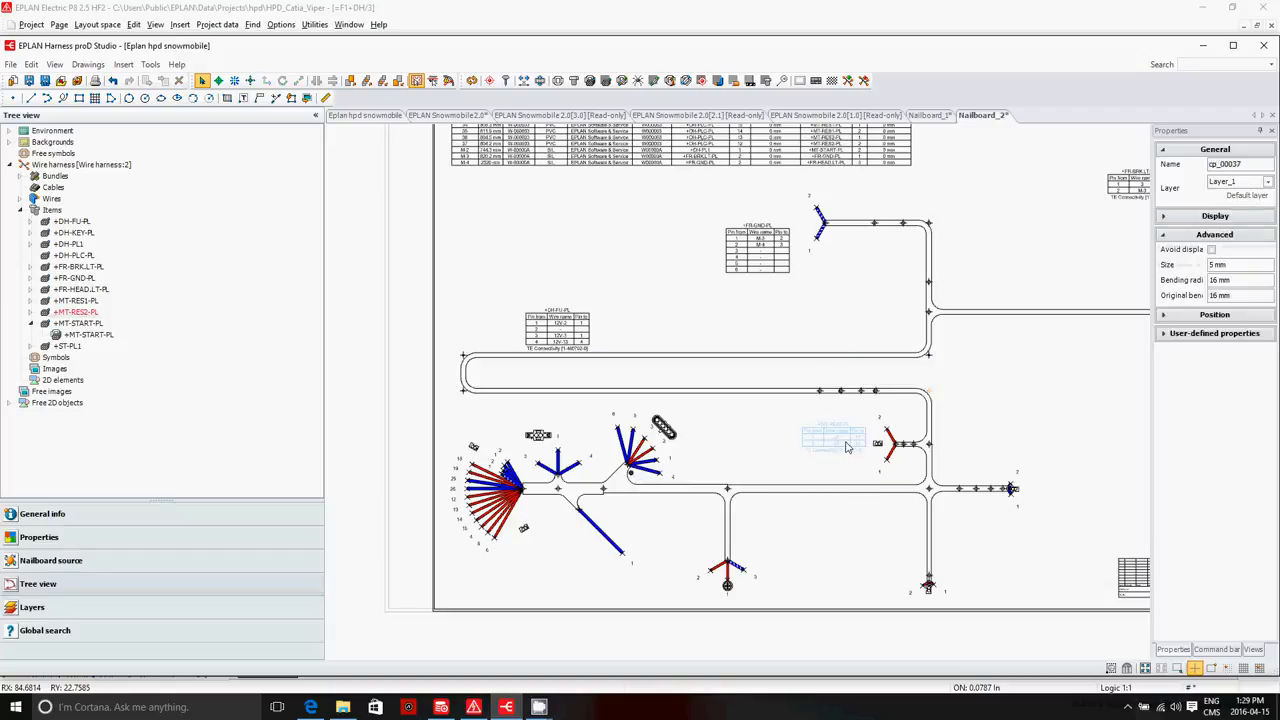
pyautogui.click(507, 83)
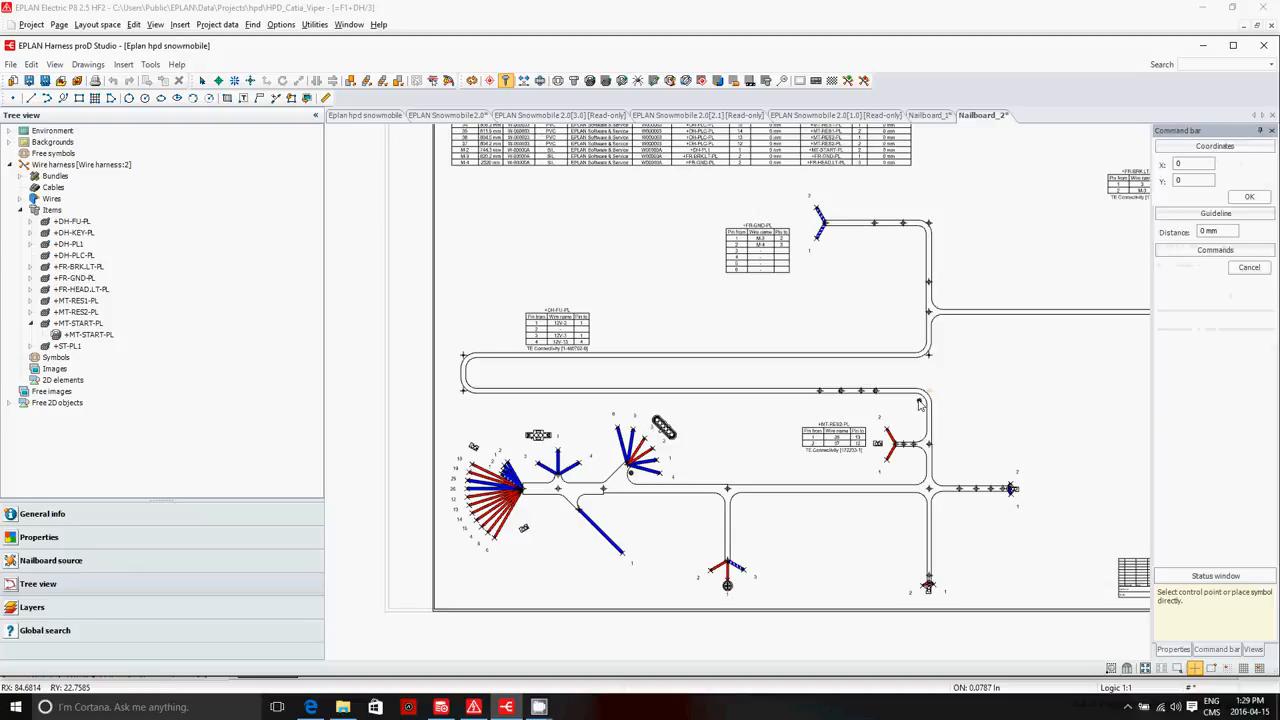
pyautogui.click(918, 400)
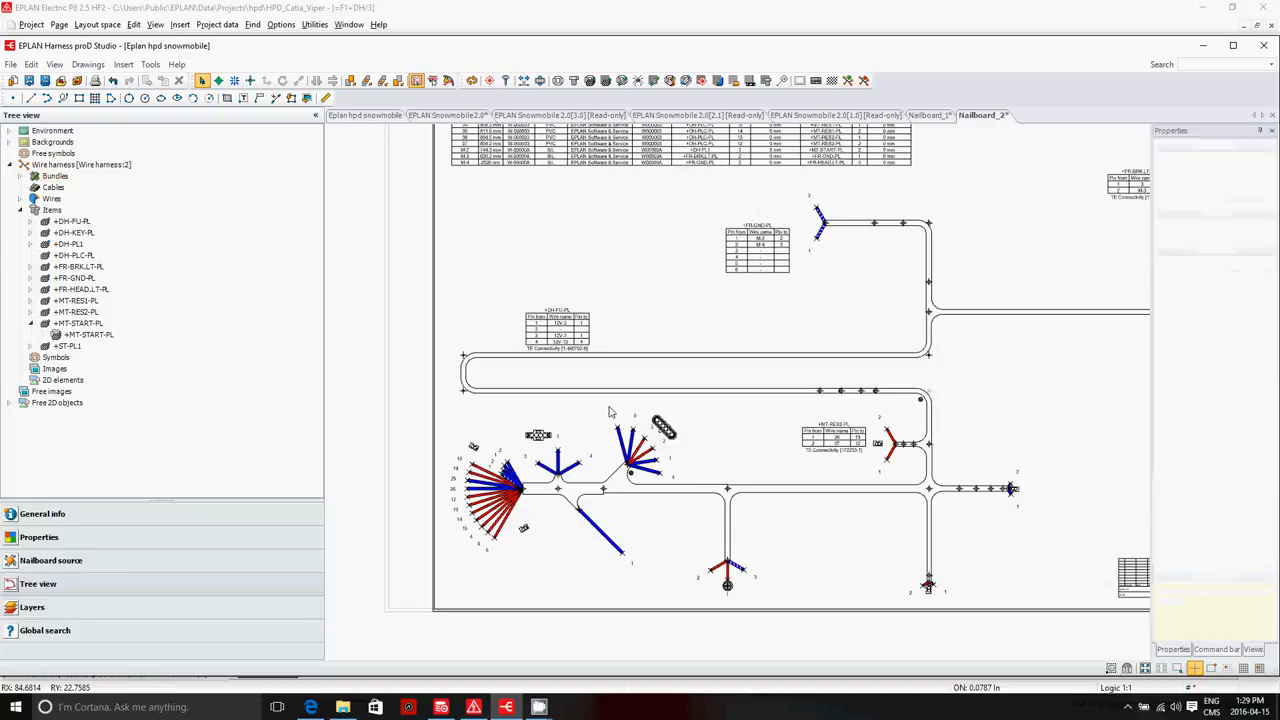
# Insert a nail just below the lower corner at the closed end of the long looped bundle
pyautogui.click(465, 397)
pyautogui.click(505, 80)
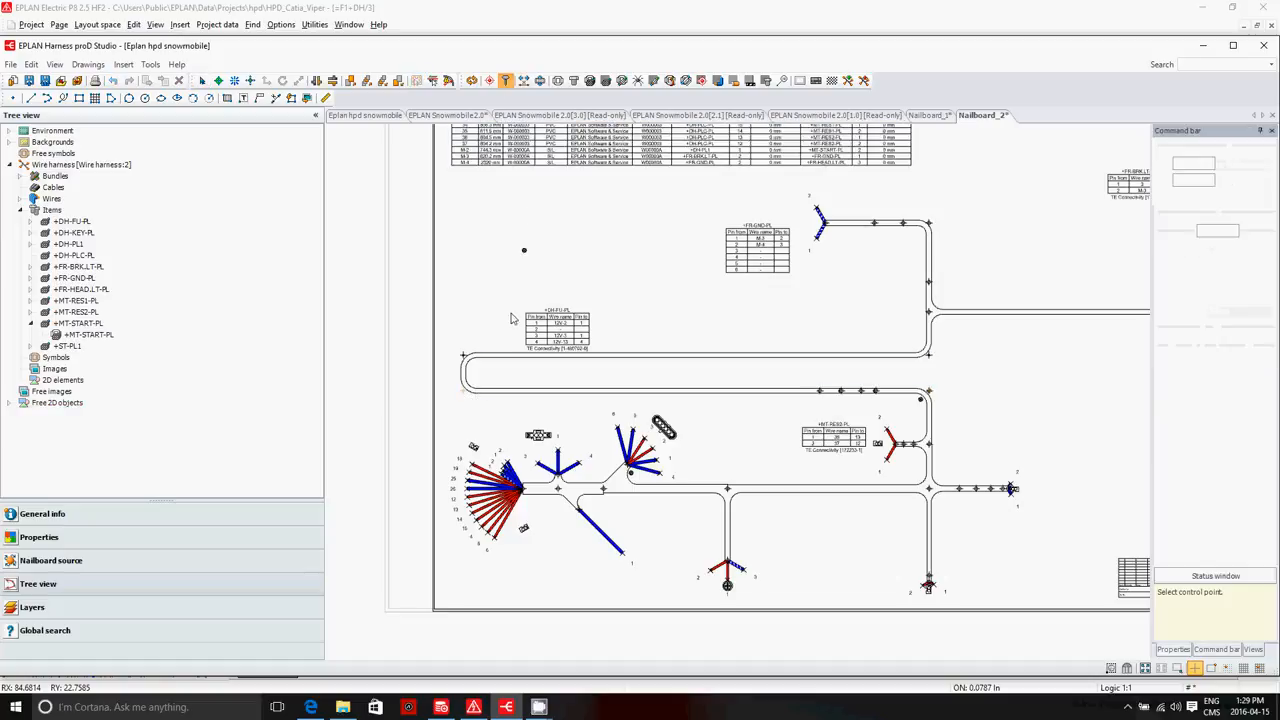
pyautogui.click(476, 398)
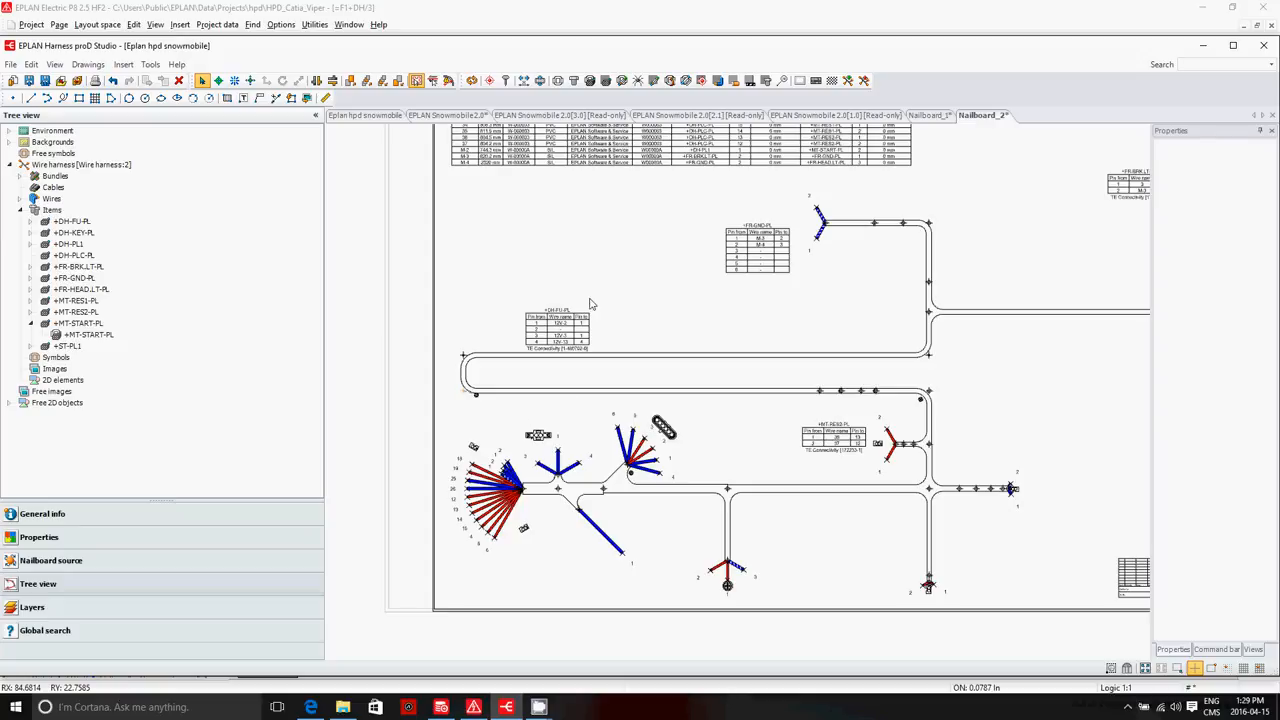
pyautogui.scroll(-1, 548, 261)
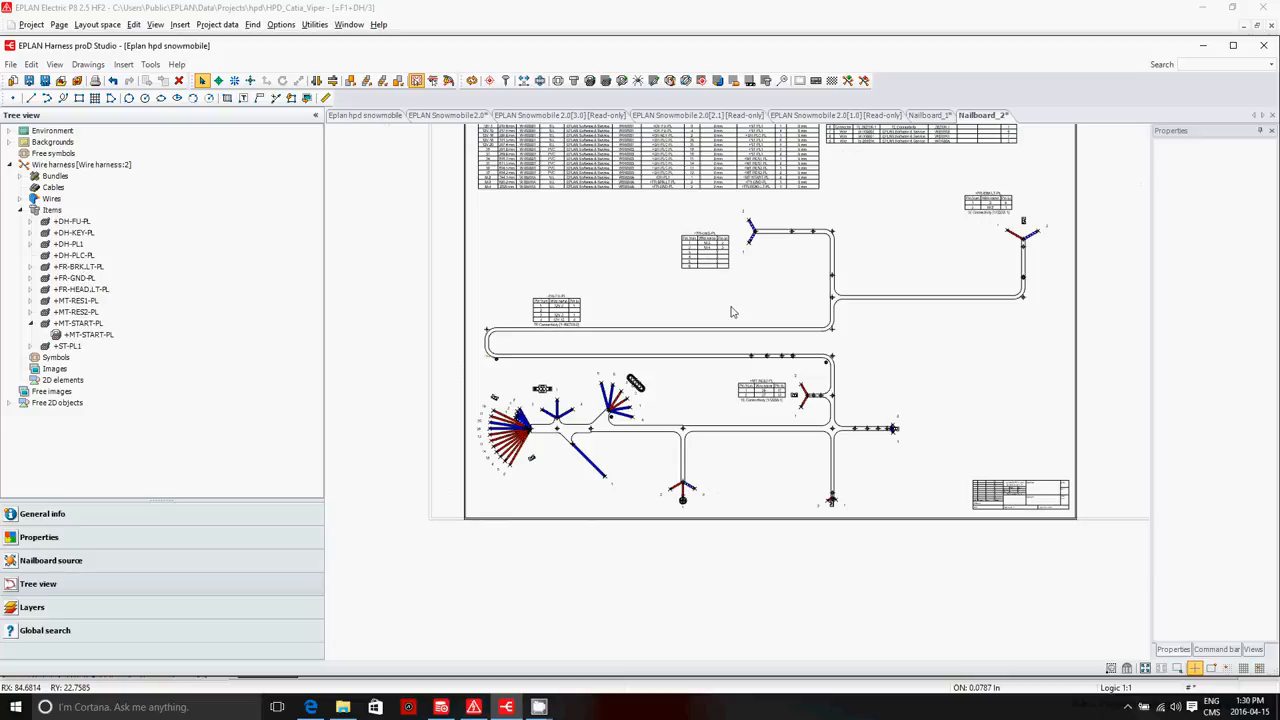
# In the EPLAN Snowmobile 2.0 workspace, apply loom protection Loom.000001 to the bundle running along the frame towards the engine
pyautogui.click(392, 115)
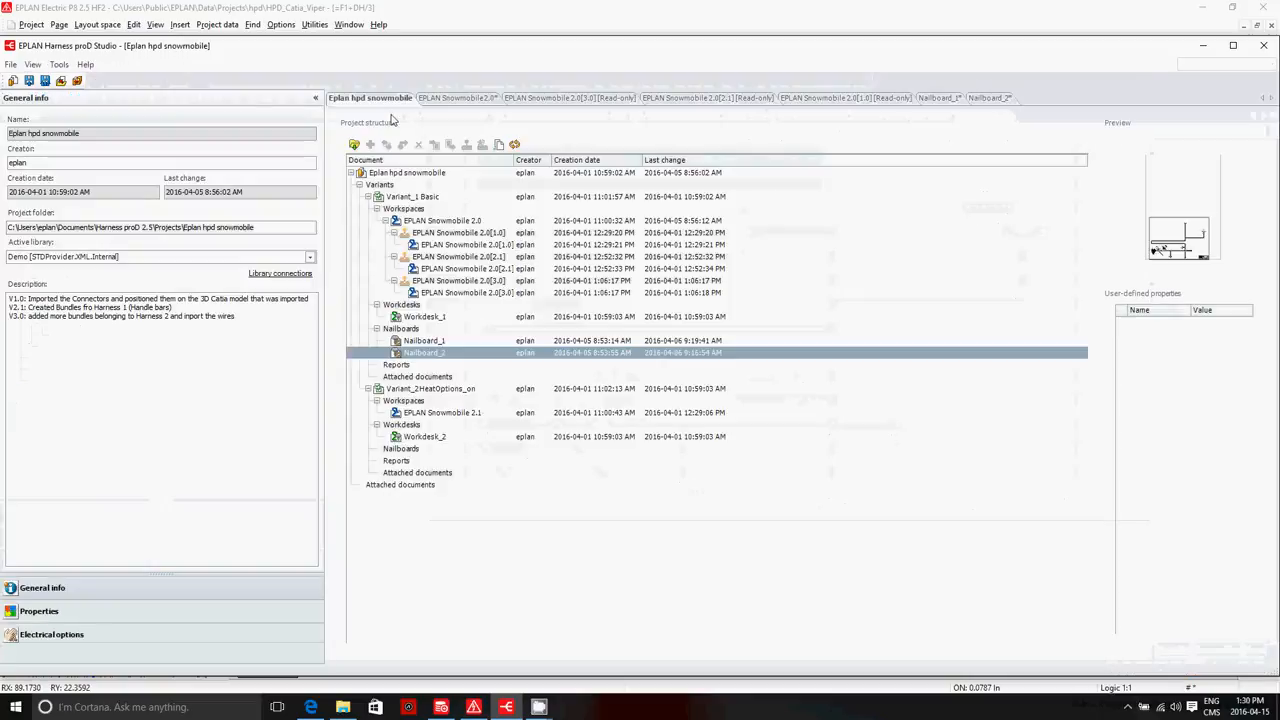
pyautogui.click(456, 97)
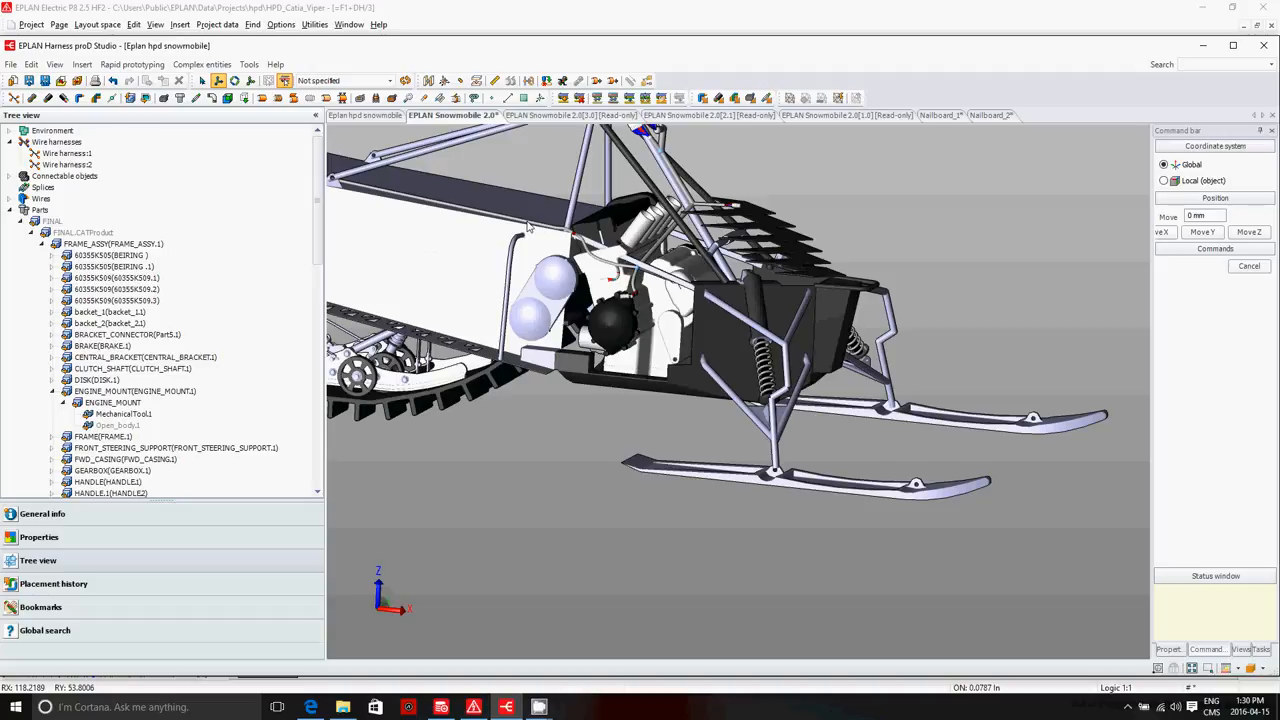
pyautogui.click(279, 101)
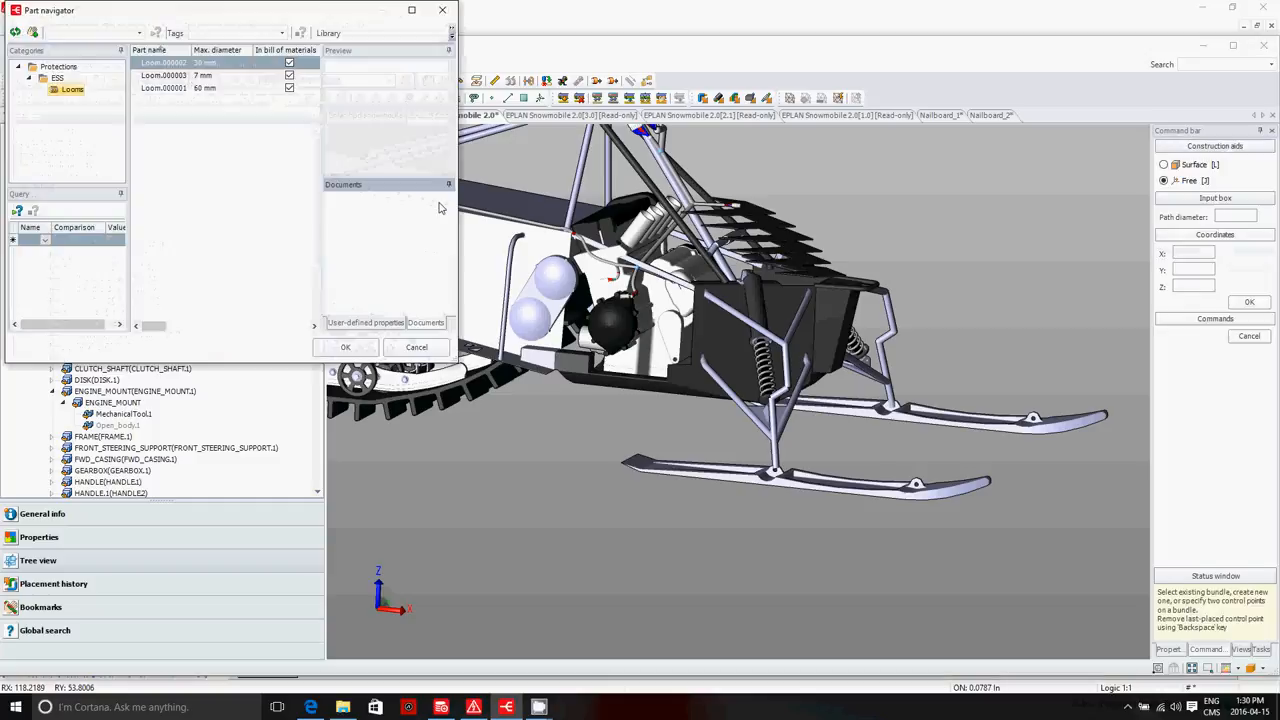
pyautogui.click(163, 88)
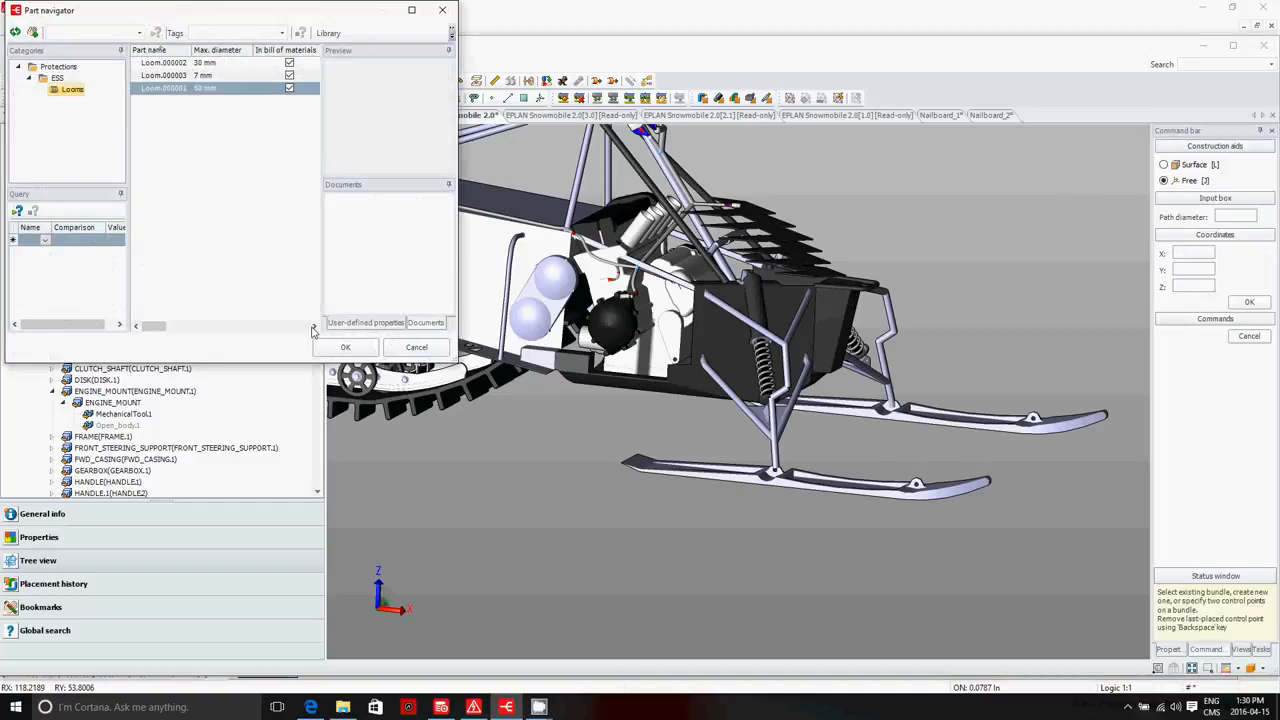
pyautogui.click(346, 348)
pyautogui.click(457, 212)
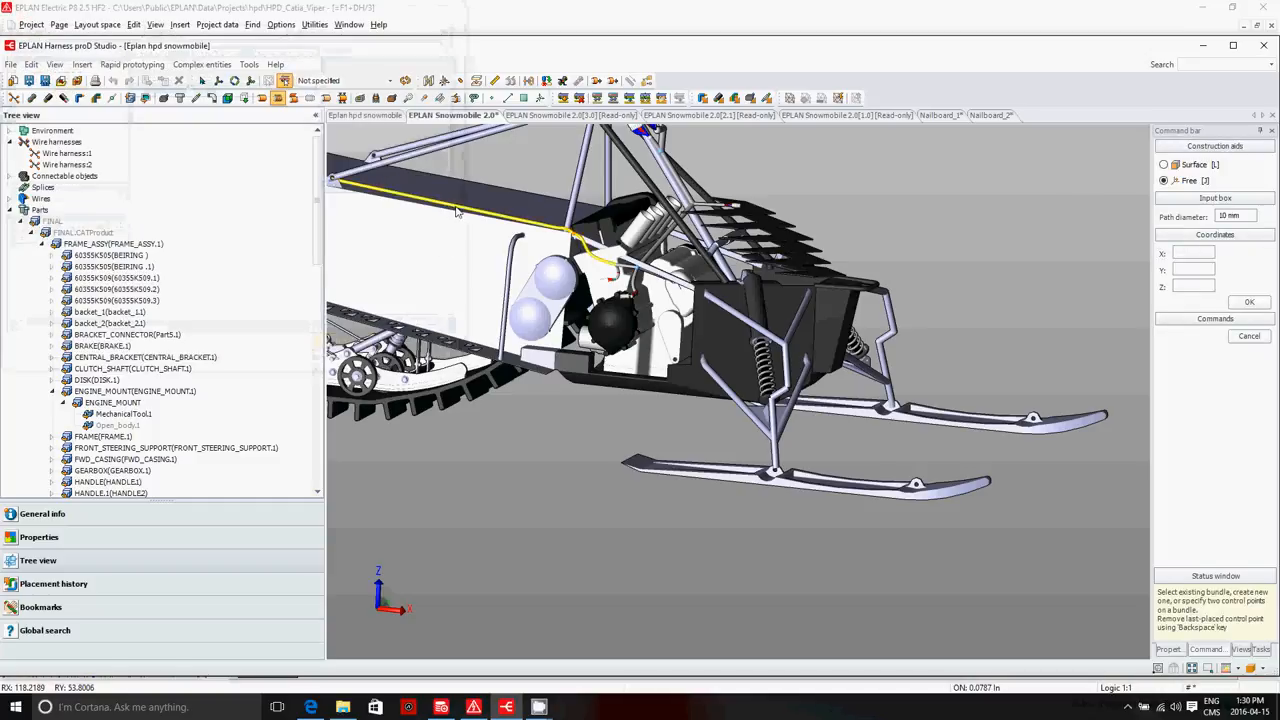
pyautogui.press('Return')
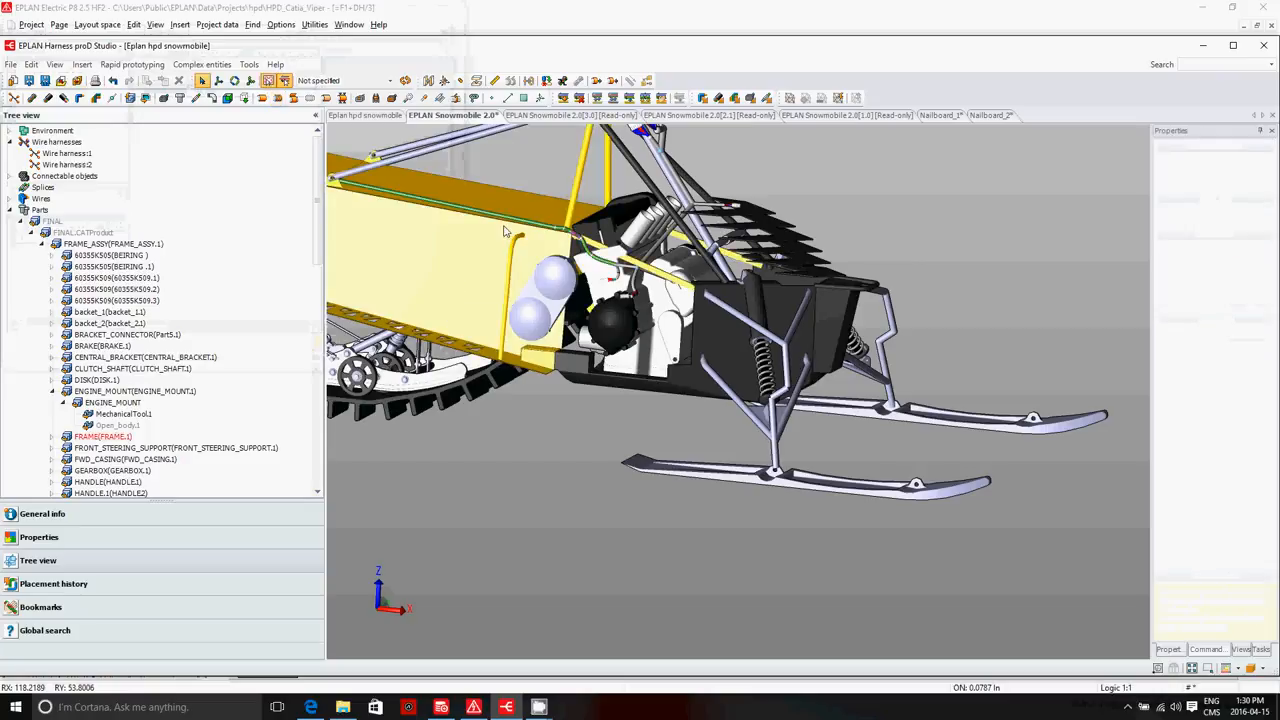
pyautogui.scroll(5, 508, 226)
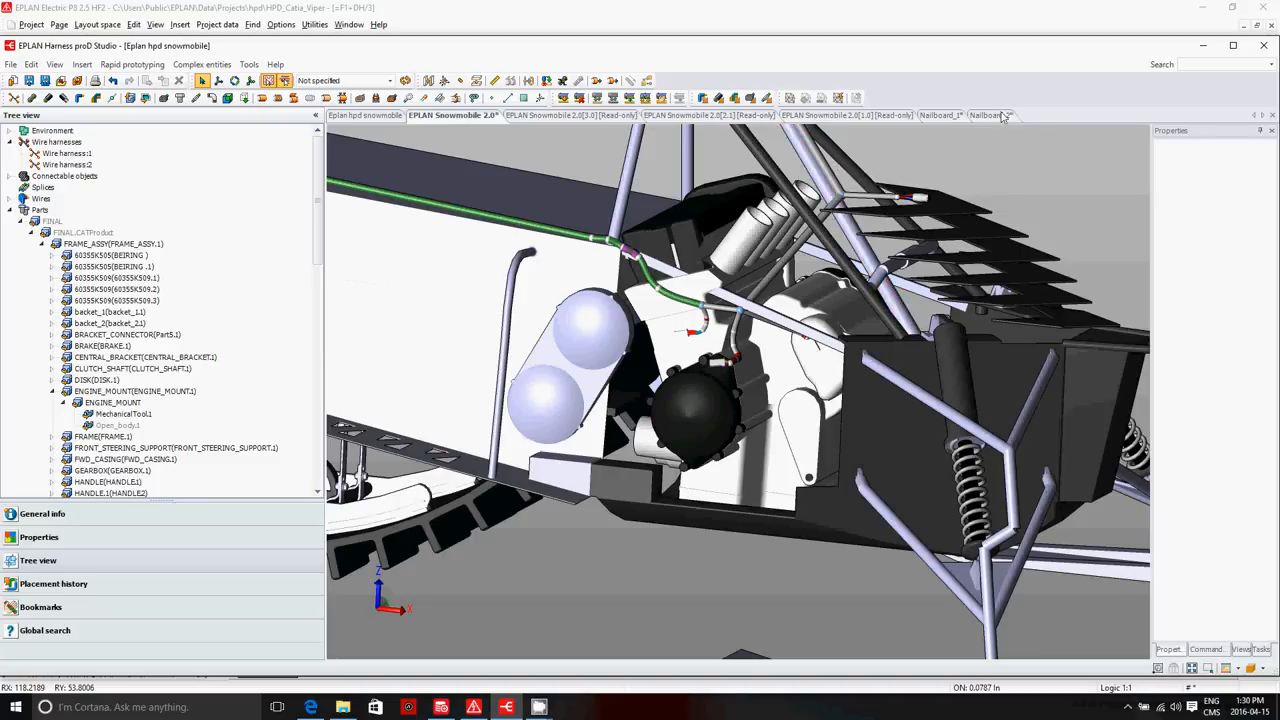
pyautogui.scroll(-5, 935, 318)
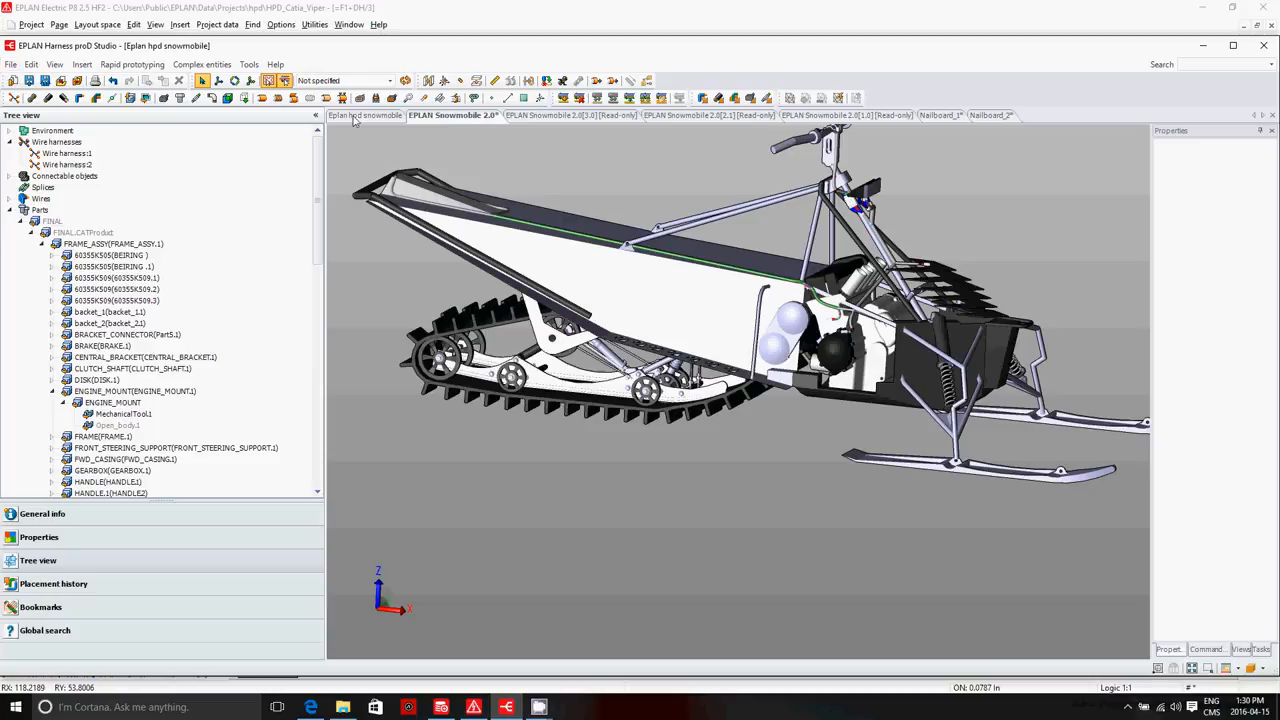
pyautogui.click(10, 64)
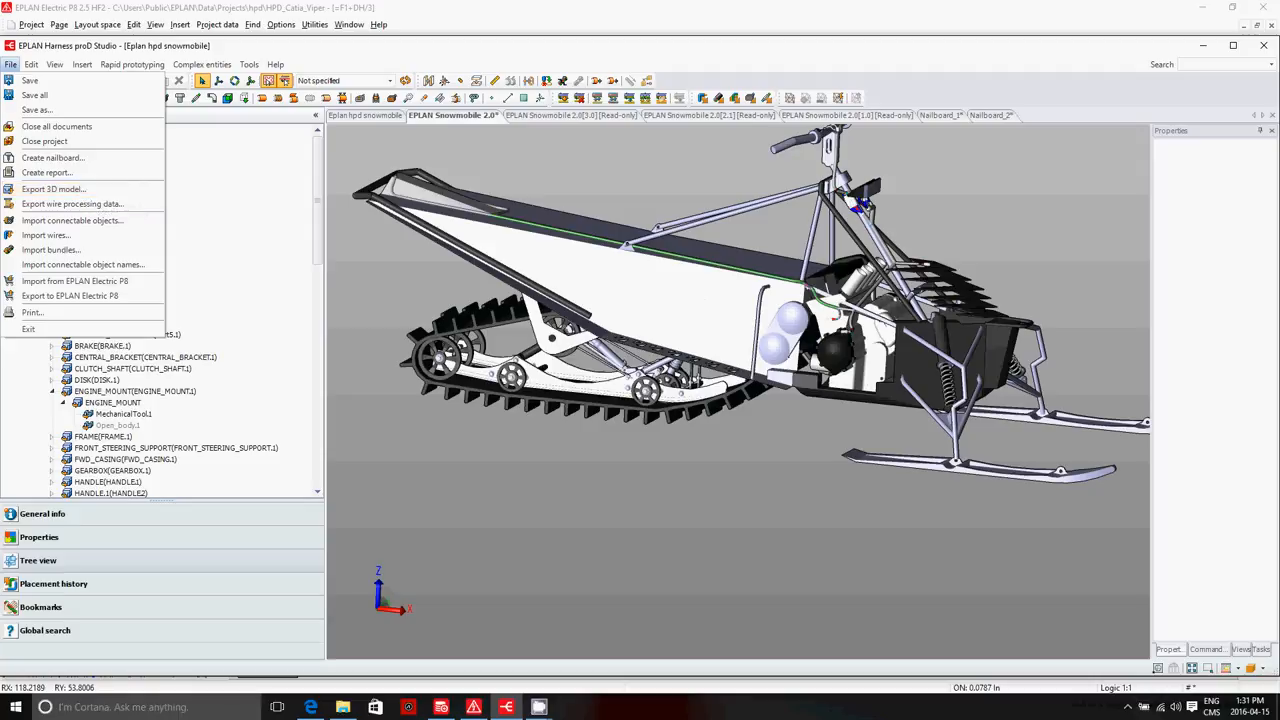
pyautogui.click(539, 707)
pyautogui.click(470, 645)
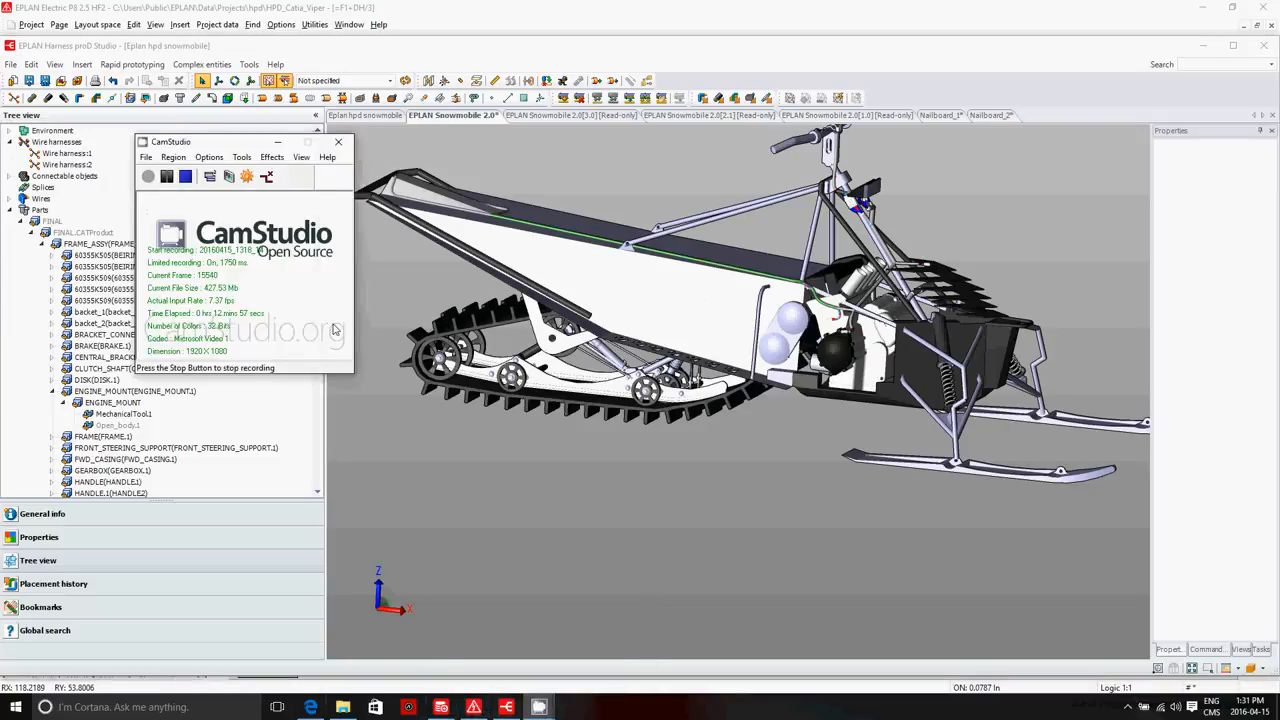